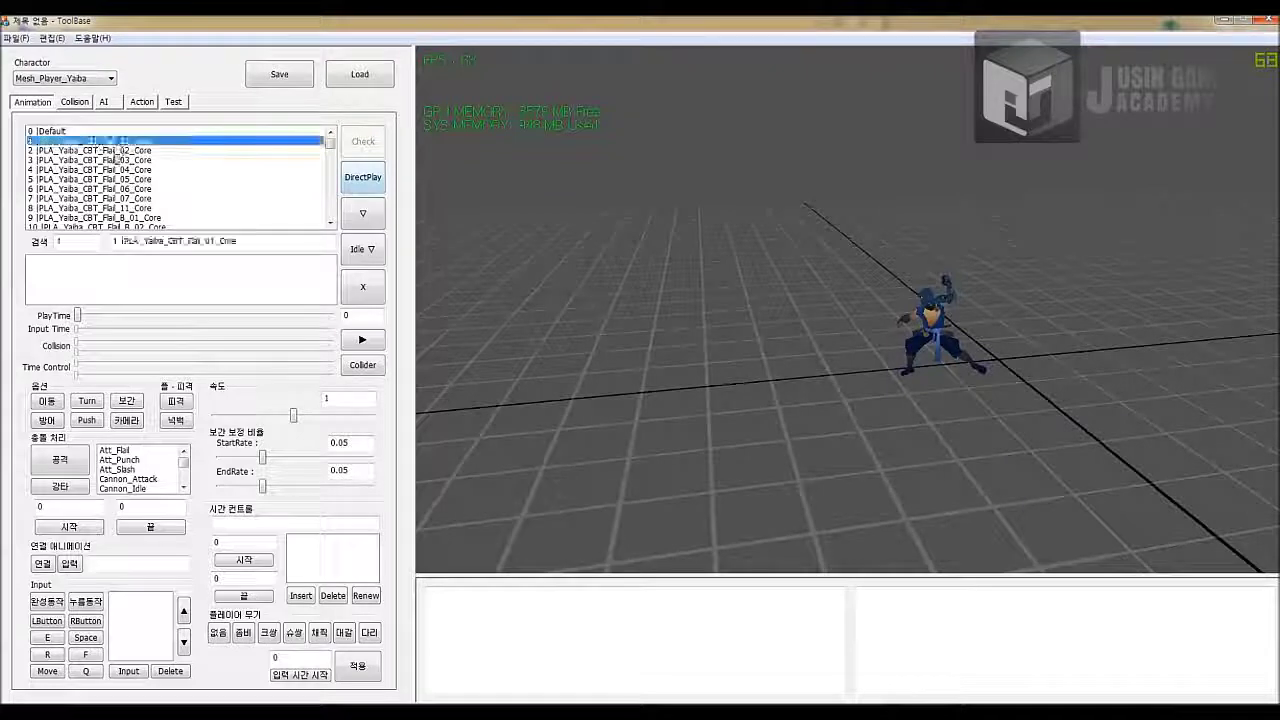
# - Browse the flail animations and directly play PLA_Yaiba_CBT_Flail_B_04_Core on the character
pyautogui.click(104, 160)
pyautogui.click(120, 188)
pyautogui.click(134, 208)
pyautogui.click(130, 179)
pyautogui.click(136, 150)
pyautogui.moveTo(329, 142)
pyautogui.mouseDown()
pyautogui.moveTo(325, 212)
pyautogui.moveTo(330, 145)
pyautogui.mouseUp()
pyautogui.click(276, 170)
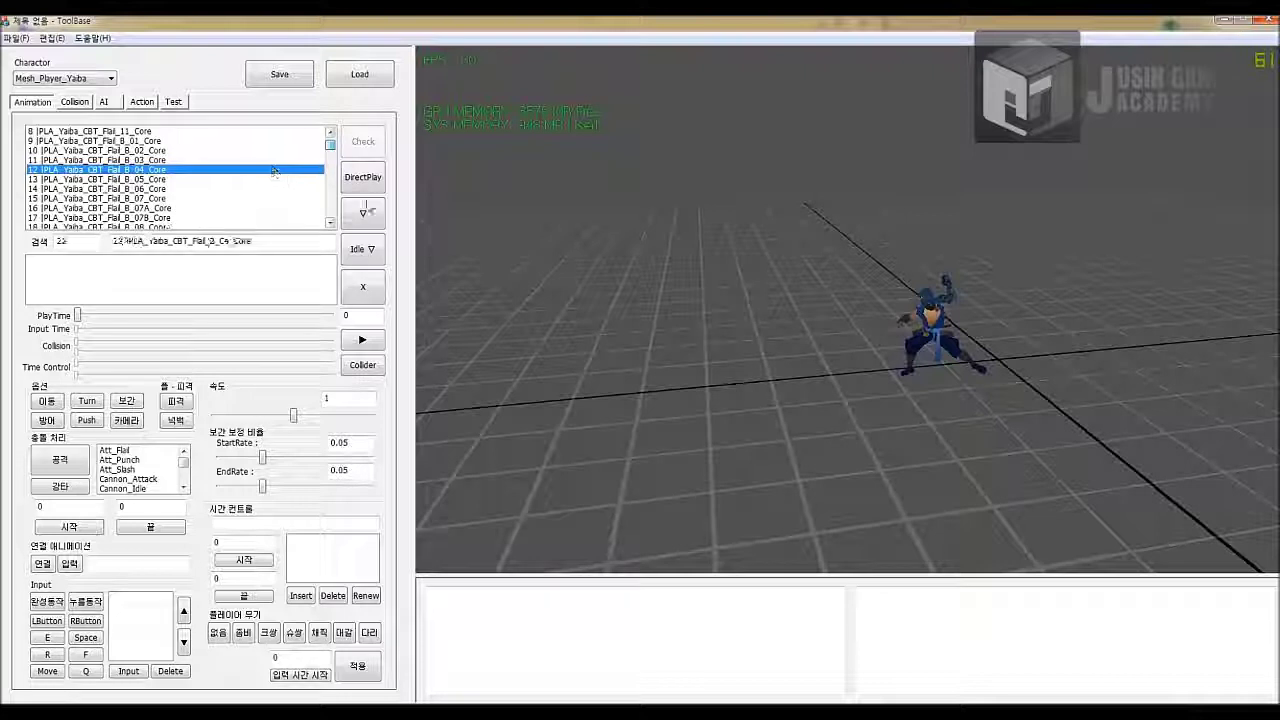
pyautogui.click(364, 182)
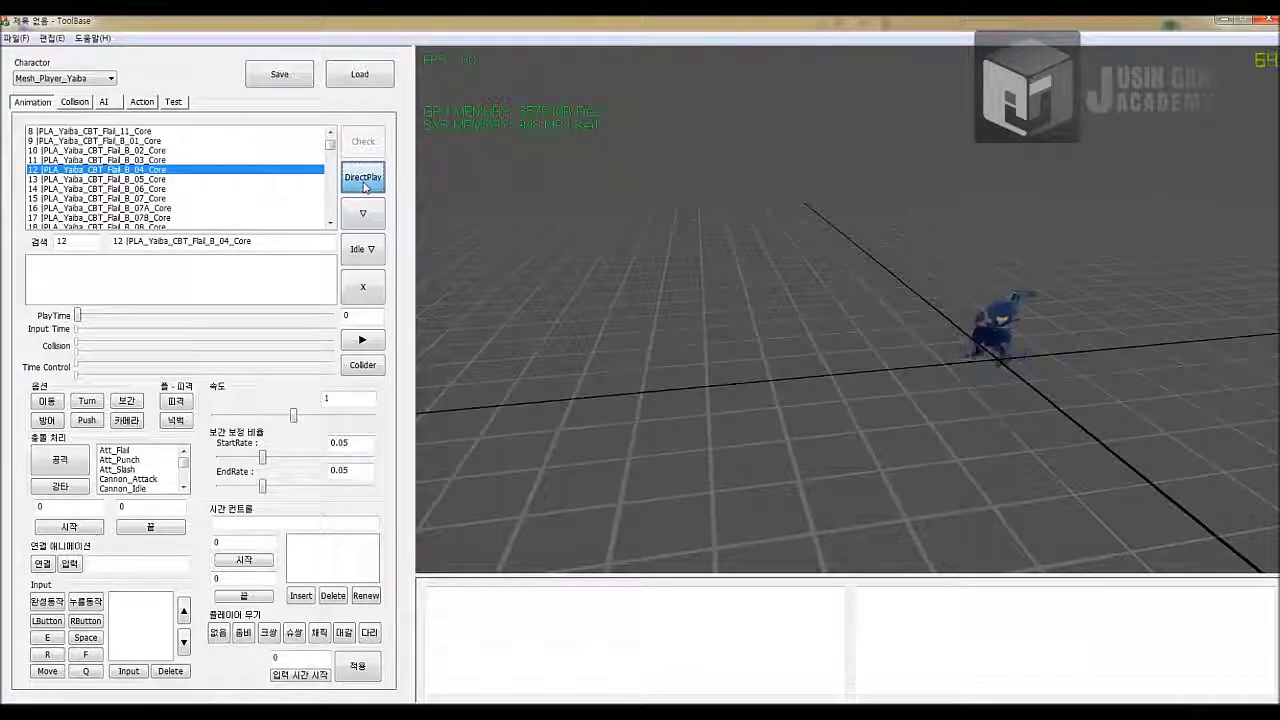
# - Preview the PLA_Yaiba_CBT_Flail_B_07_Core, C_01B_Core and C_04_Core animations in turn
pyautogui.click(288, 199)
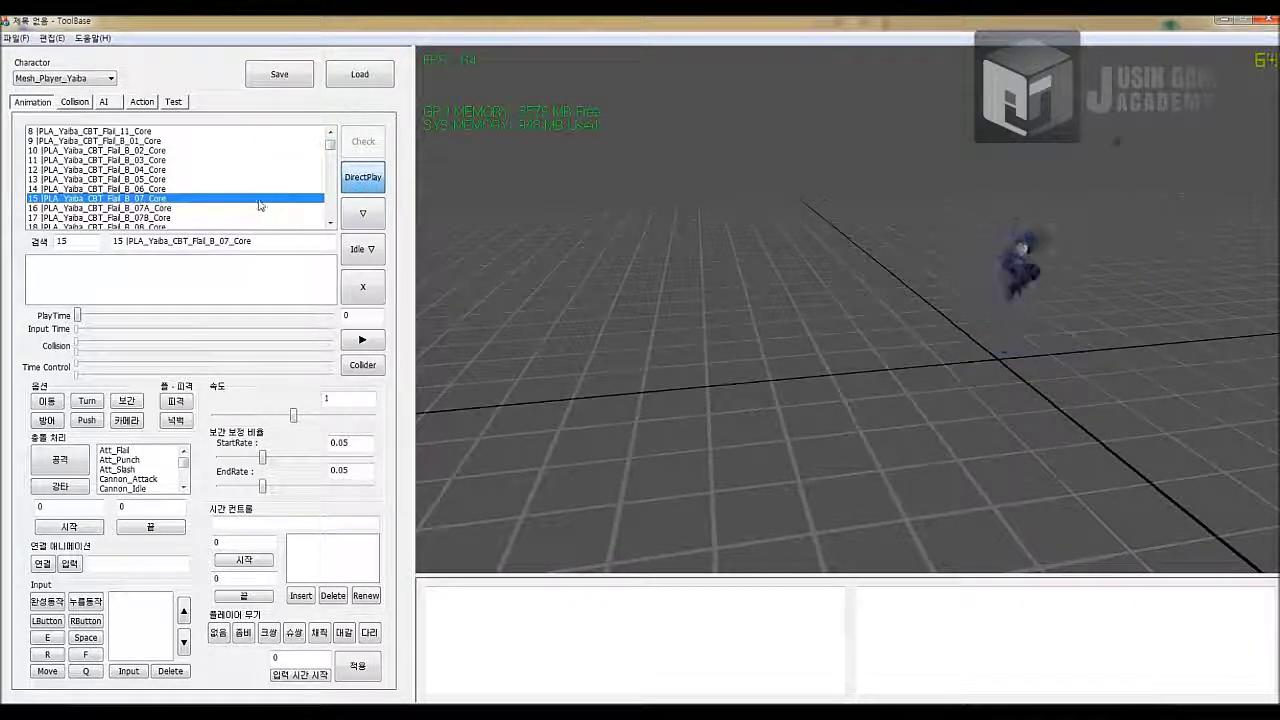
pyautogui.scroll(-3, 258, 204)
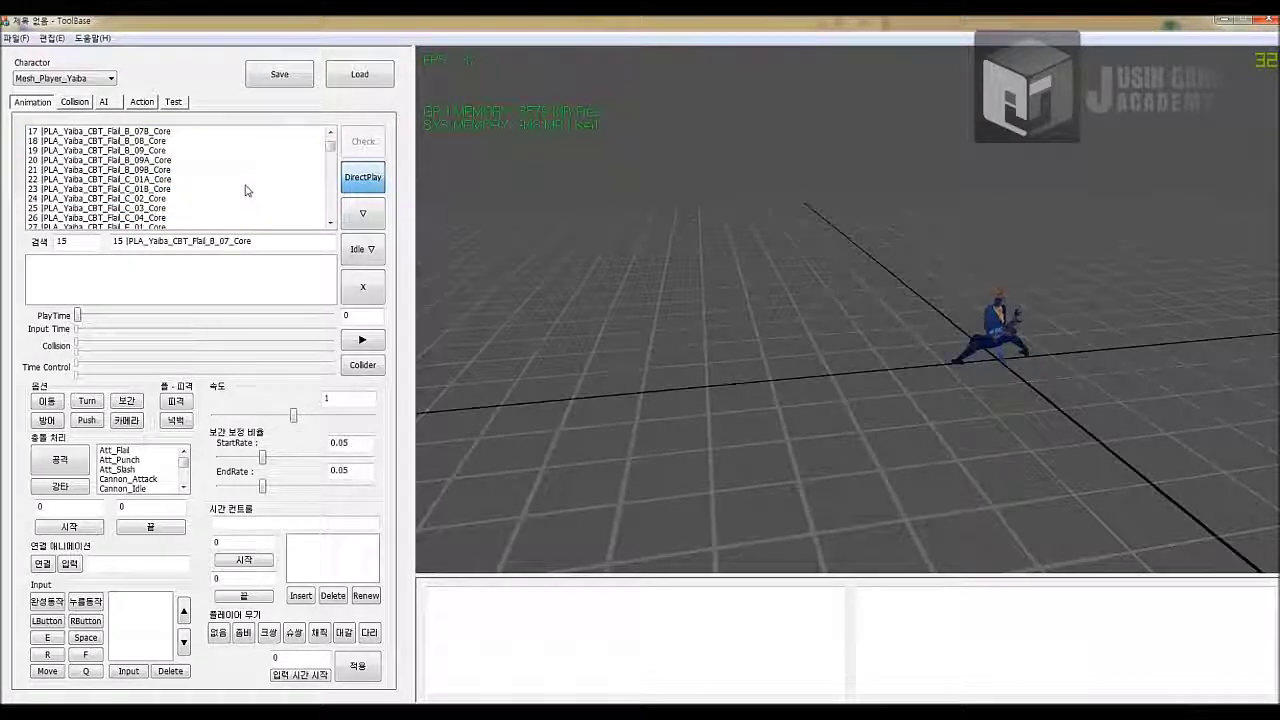
pyautogui.click(246, 189)
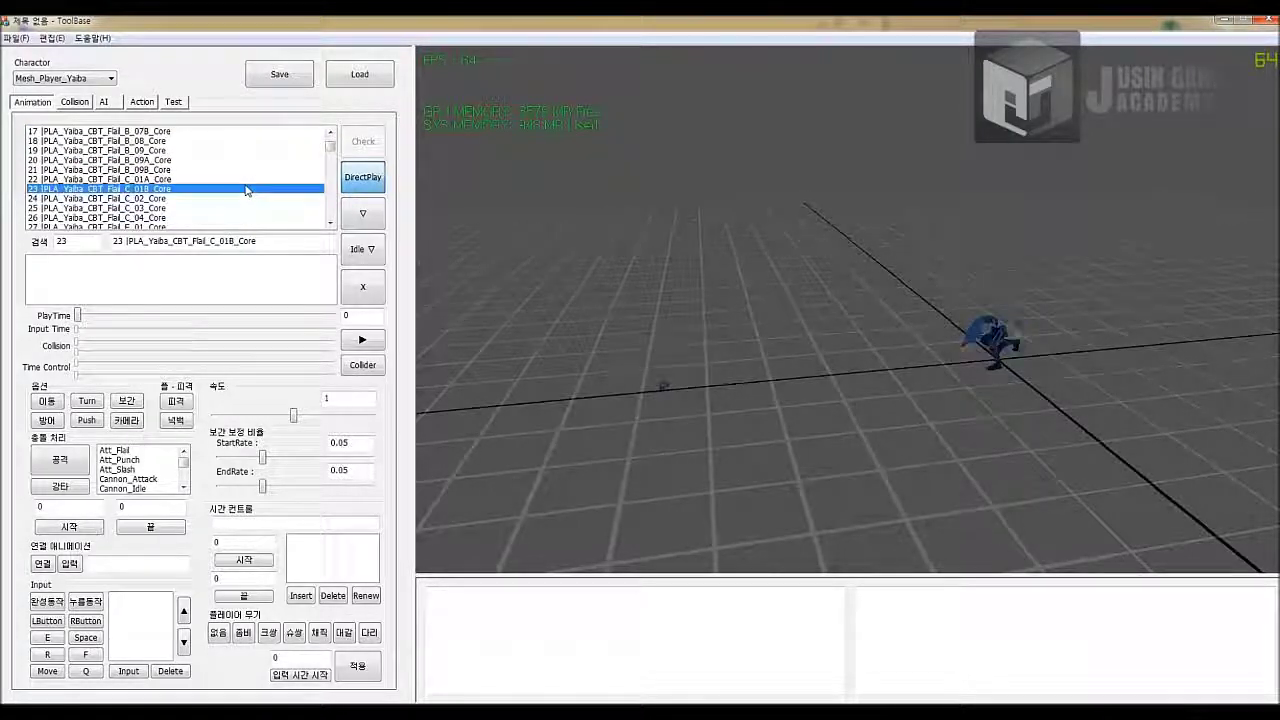
pyautogui.click(204, 218)
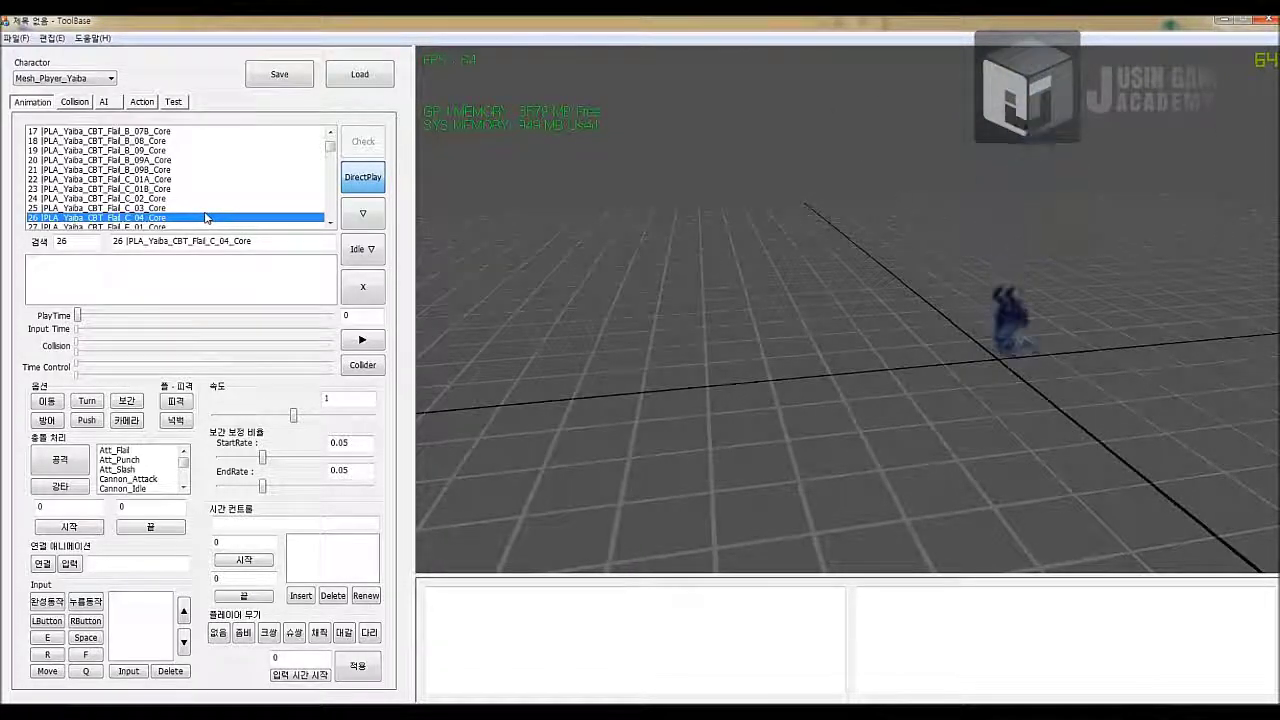
# - Add PLA_Yaiba_CBT_Flail_C_04_Core and PLA_Yaiba_CBT_Flail_C_02_Core to the playback queue
pyautogui.click(363, 213)
pyautogui.click(90, 198)
pyautogui.click(363, 213)
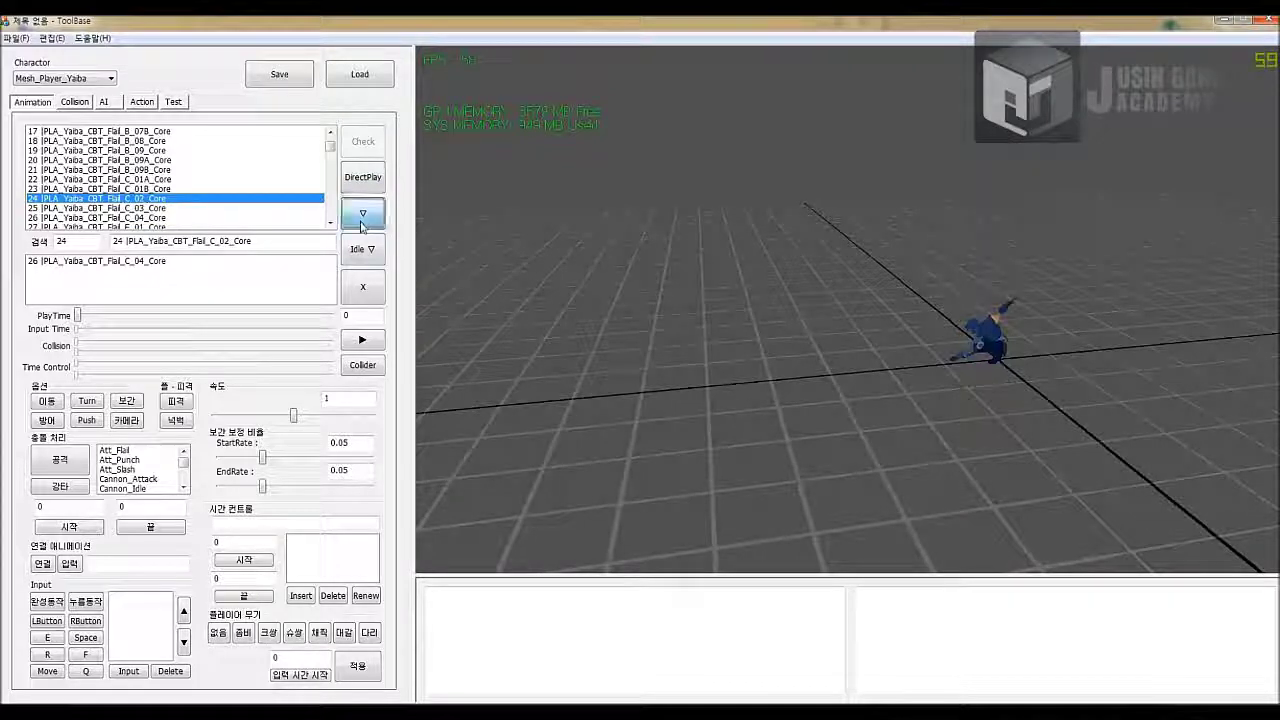
# - Play the queued animations starting from PLA_Yaiba_CBT_Flail_C_04_Core and scrub through their play time
pyautogui.click(177, 269)
pyautogui.click(178, 261)
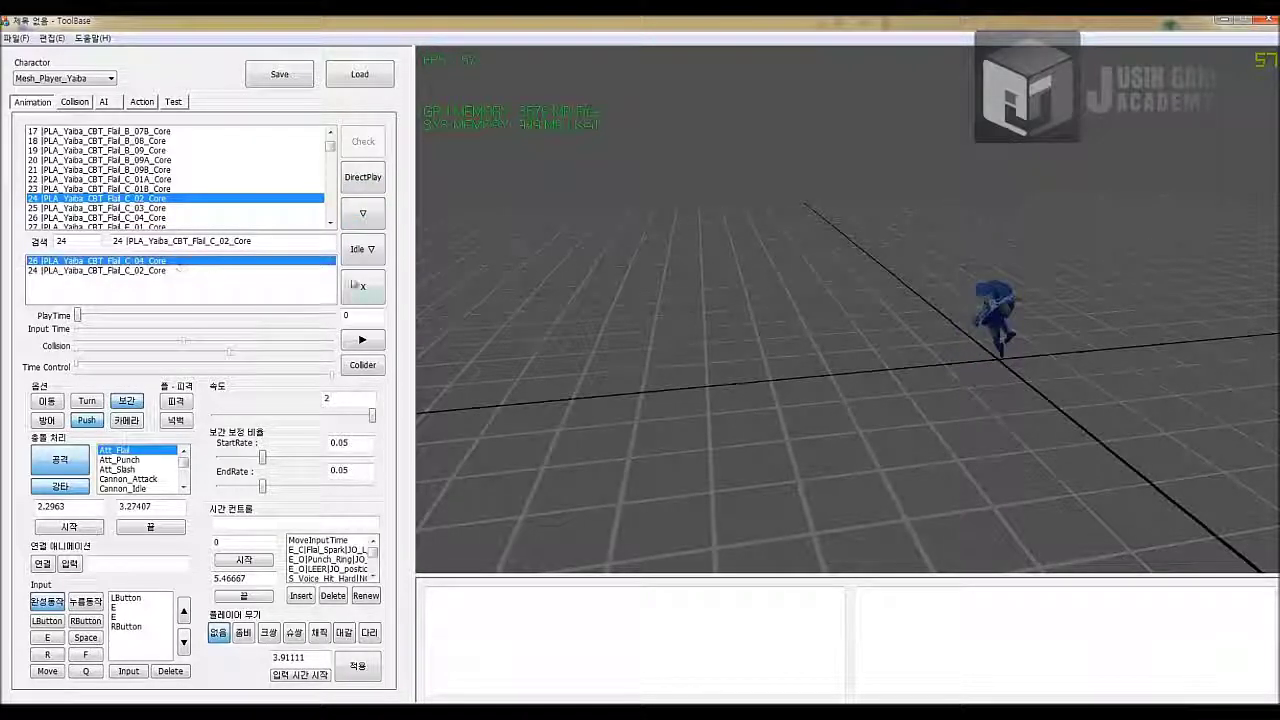
pyautogui.click(361, 340)
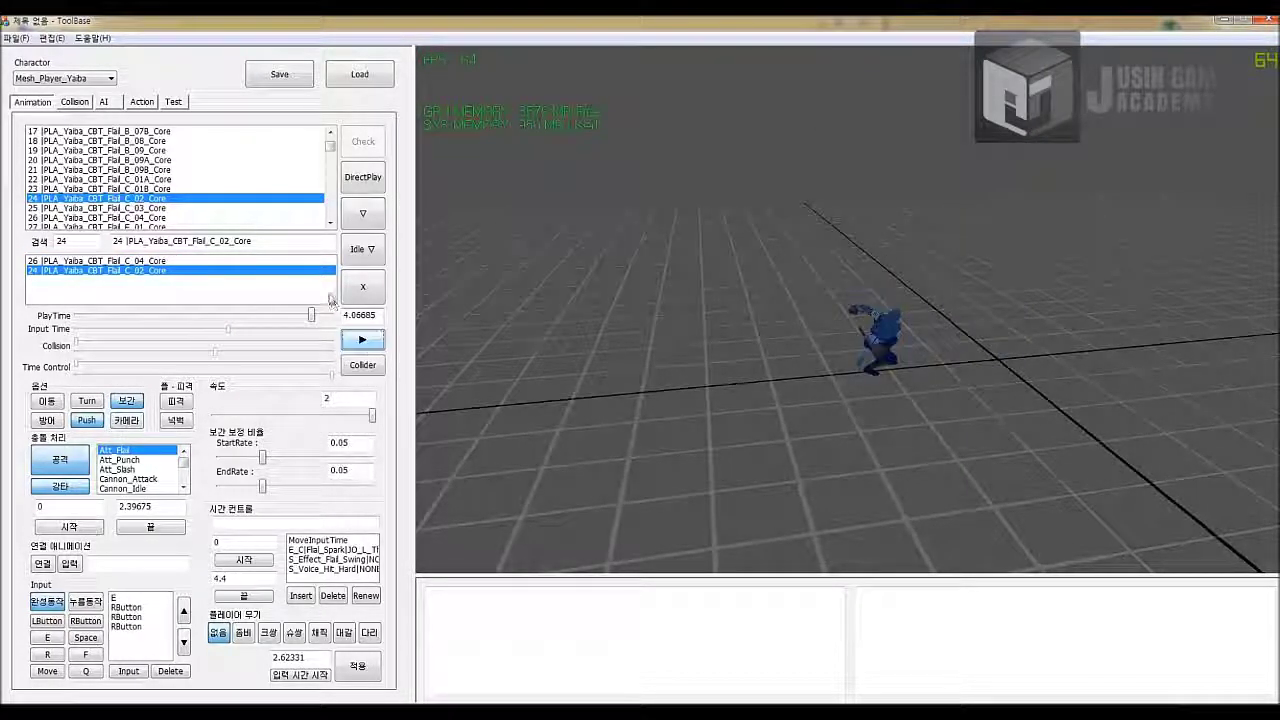
pyautogui.moveTo(313, 316); pyautogui.dragTo(243, 337)
pyautogui.click(160, 261)
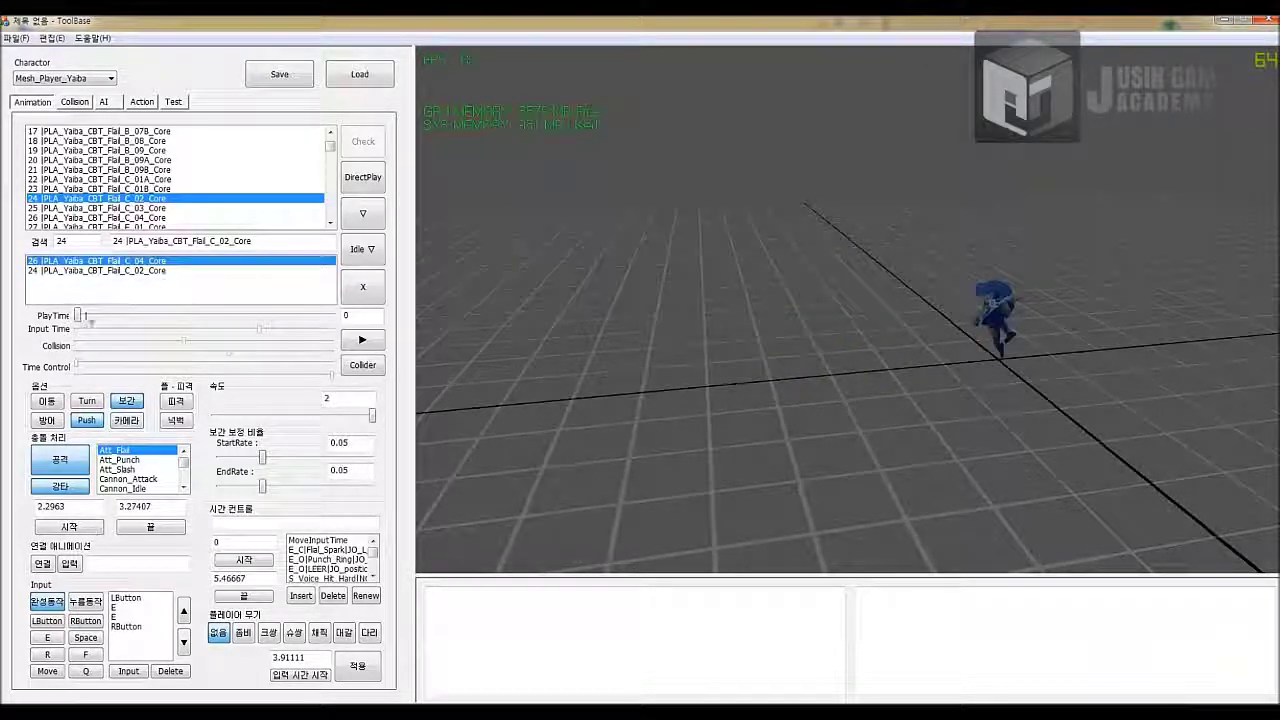
pyautogui.moveTo(79, 318); pyautogui.dragTo(125, 320)
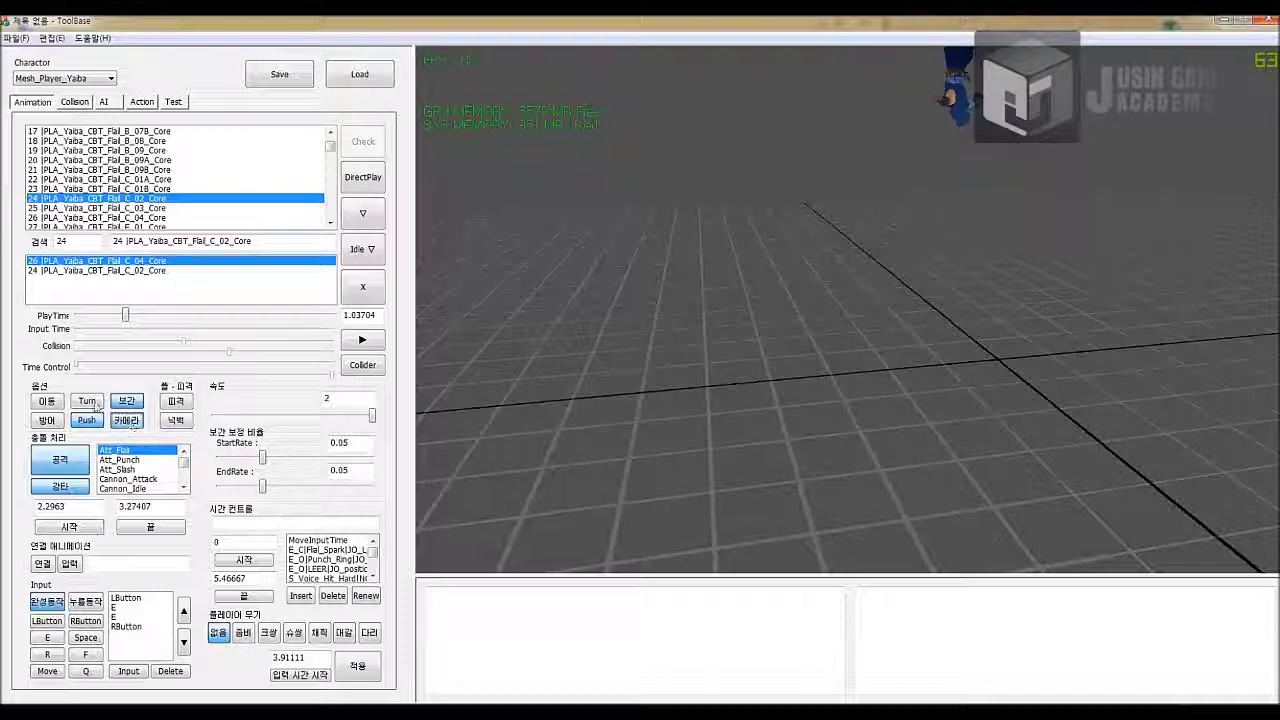
# - Move the attack collision start of PLA_Yaiba_CBT_Flail_C_04_Core to 1.80741 and back to 2.2963
pyautogui.click(48, 404)
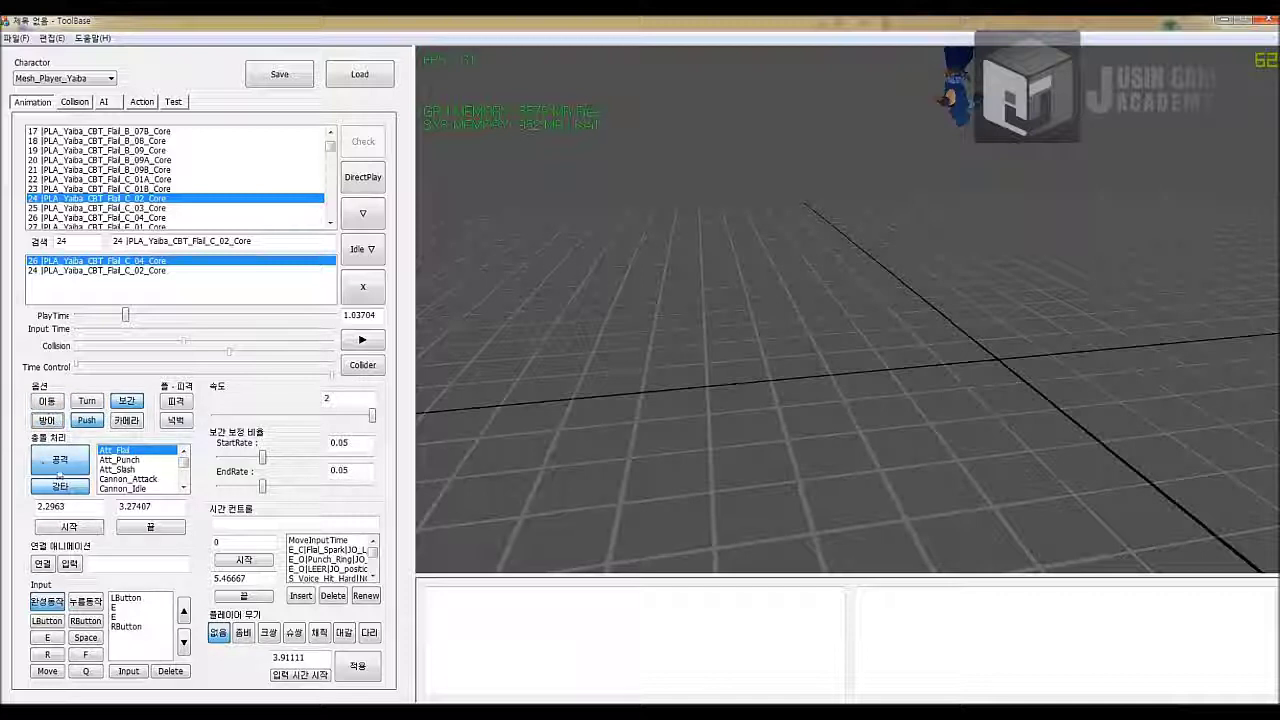
pyautogui.moveTo(184, 463)
pyautogui.mouseDown()
pyautogui.moveTo(186, 480)
pyautogui.moveTo(189, 464)
pyautogui.mouseUp()
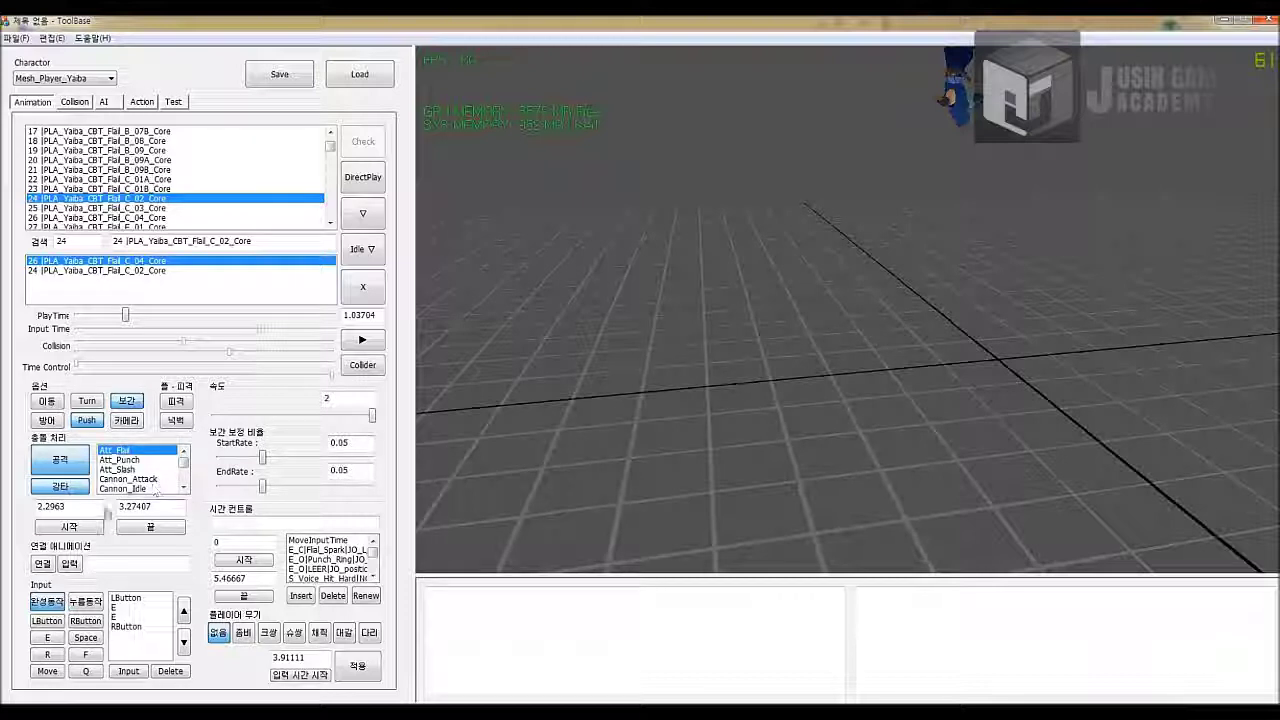
pyautogui.moveTo(125, 317); pyautogui.dragTo(162, 316)
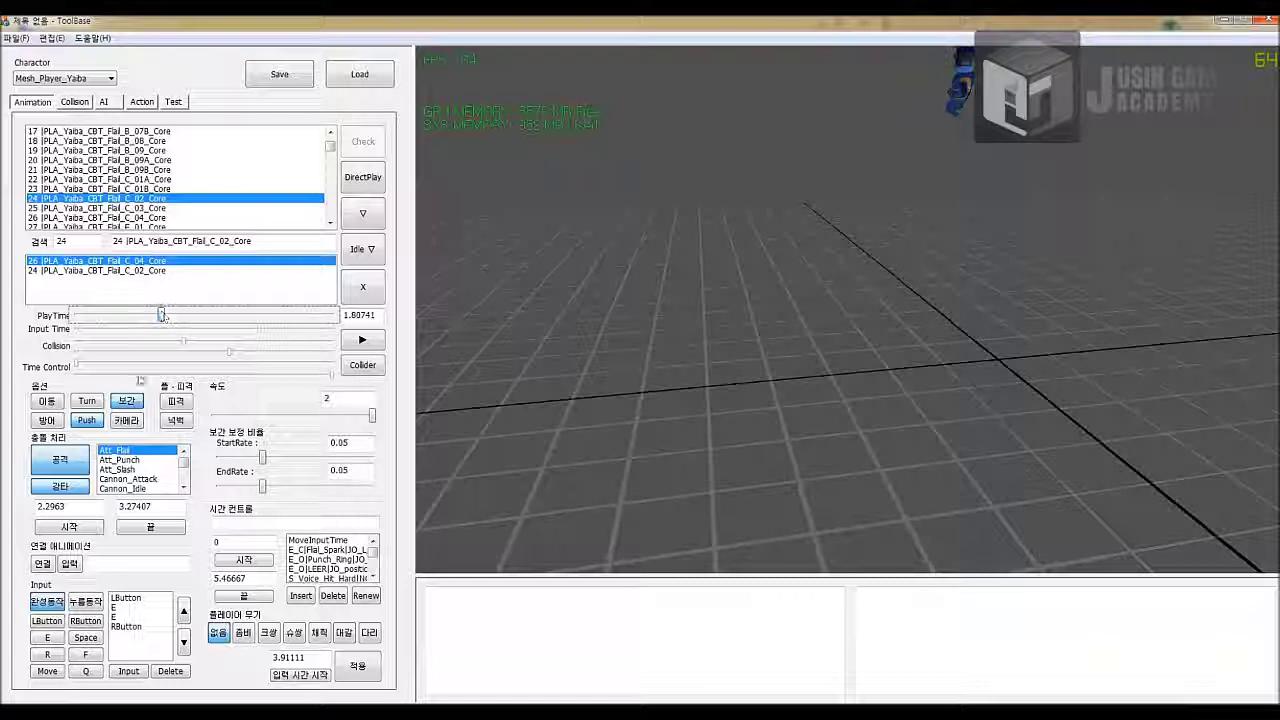
pyautogui.click(74, 532)
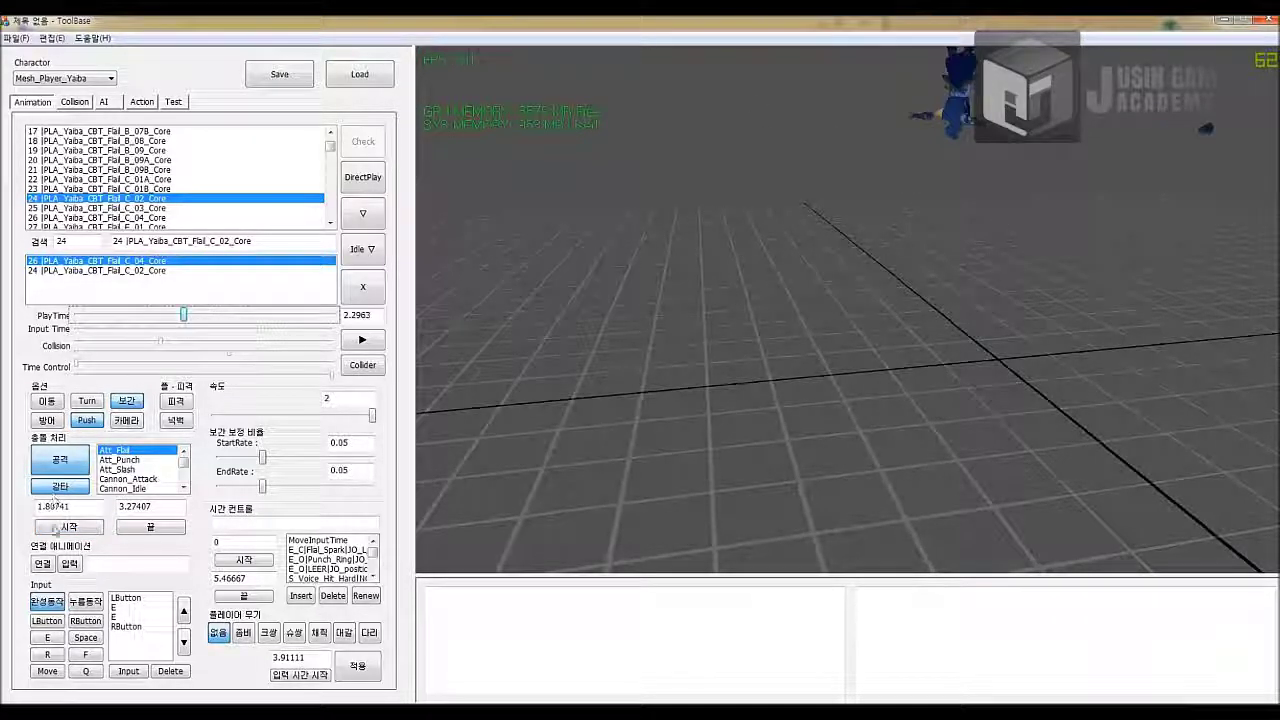
pyautogui.click(57, 527)
# - Slow the animation speed to 0.4 and play PLA_Yaiba_CBT_Flail_C_04_Core from time 0
pyautogui.moveTo(184, 316)
pyautogui.mouseDown()
pyautogui.moveTo(224, 322)
pyautogui.moveTo(208, 318)
pyautogui.mouseUp()
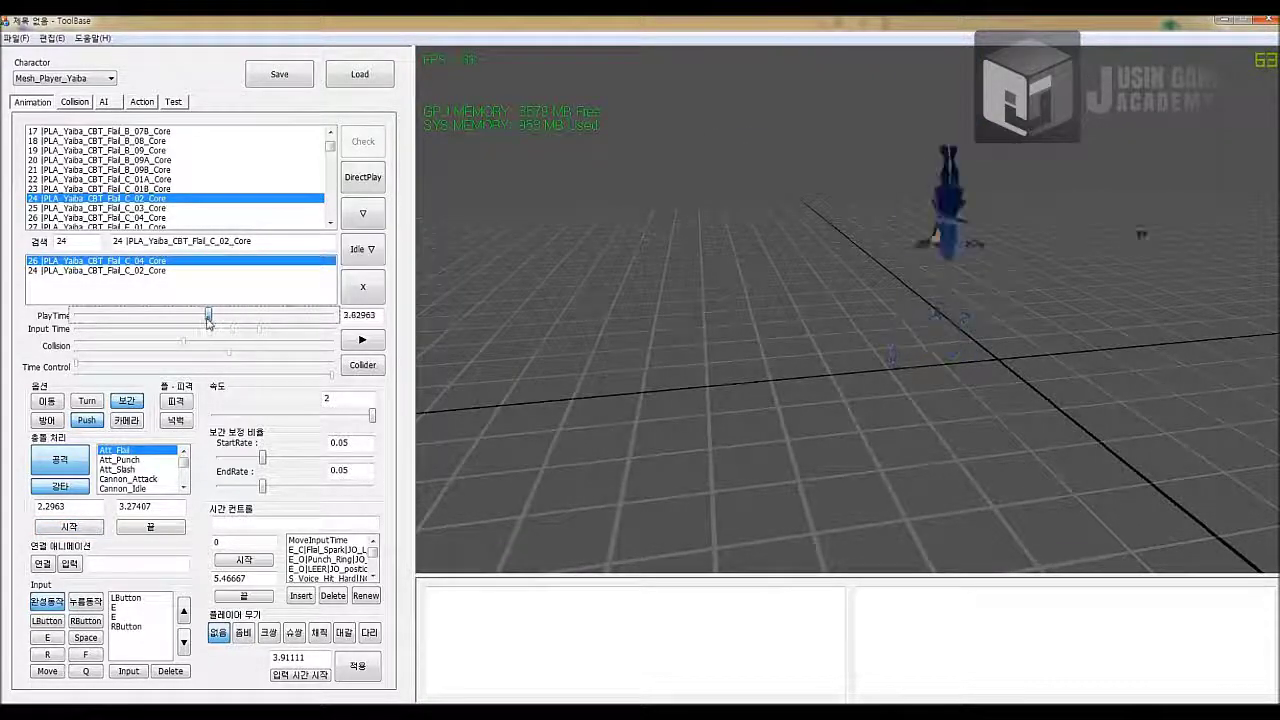
pyautogui.click(370, 418)
pyautogui.moveTo(322, 418); pyautogui.dragTo(252, 414)
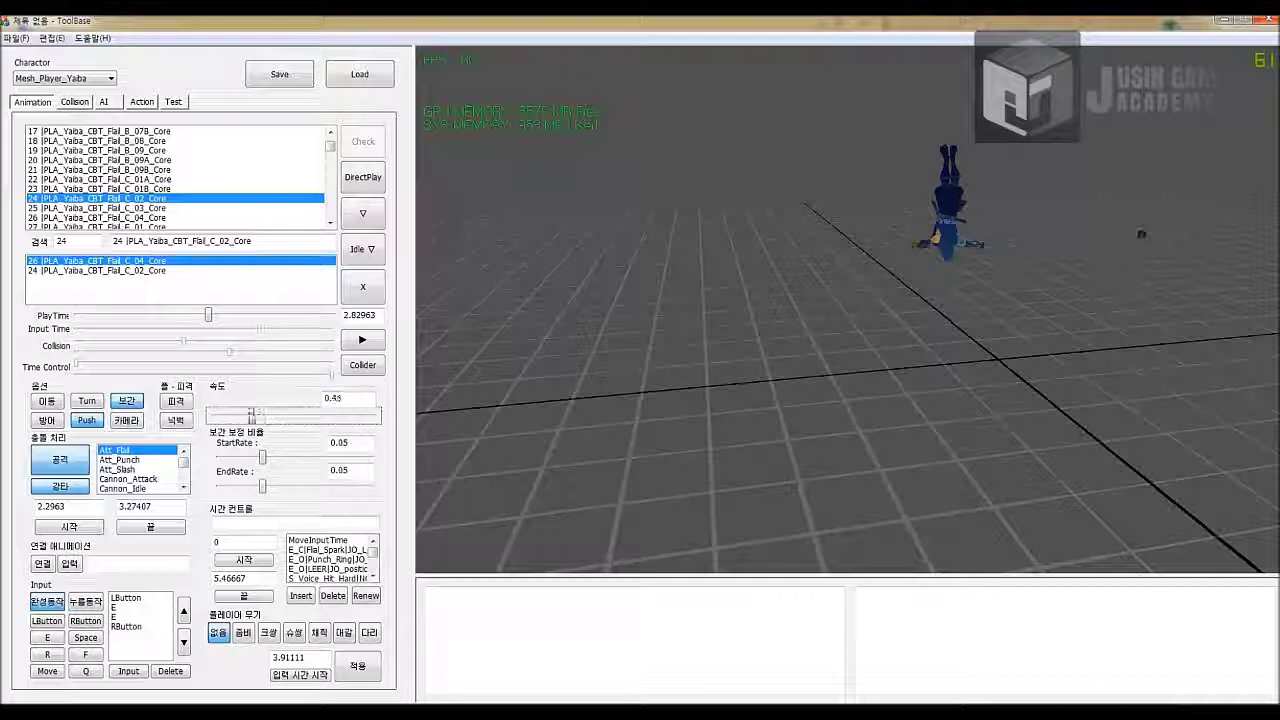
pyautogui.moveTo(207, 315); pyautogui.dragTo(73, 318)
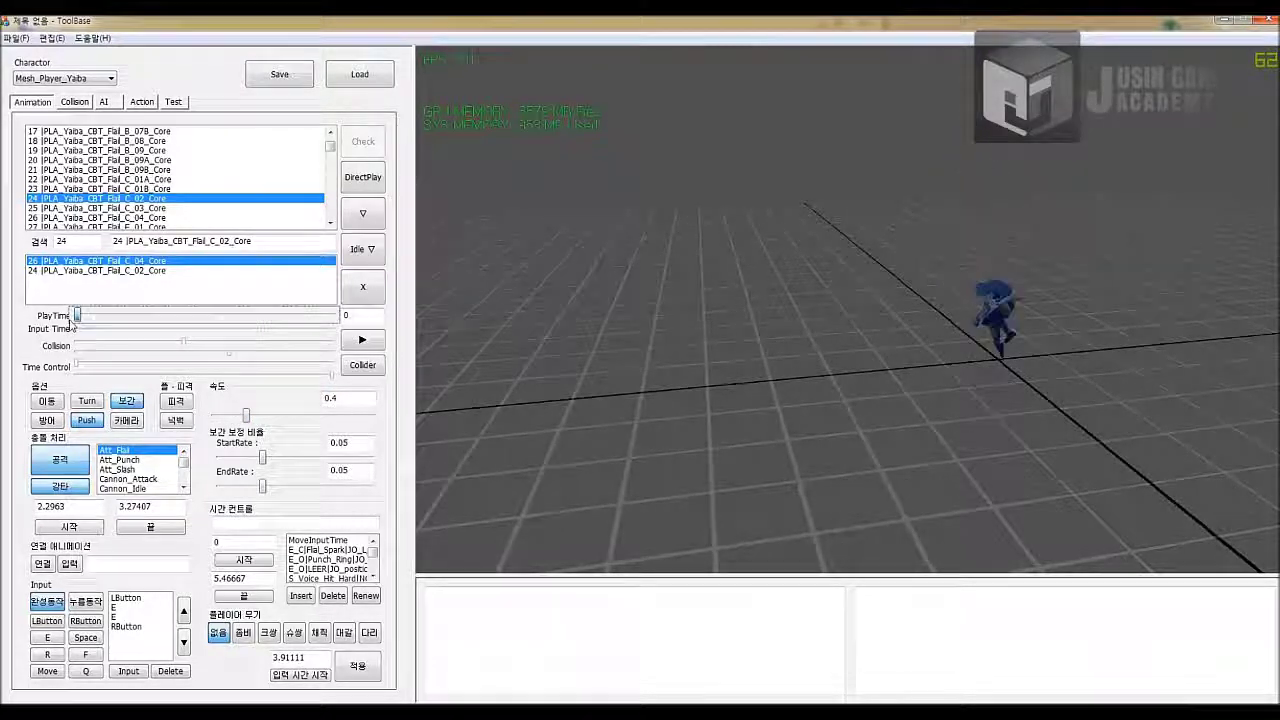
pyautogui.click(362, 343)
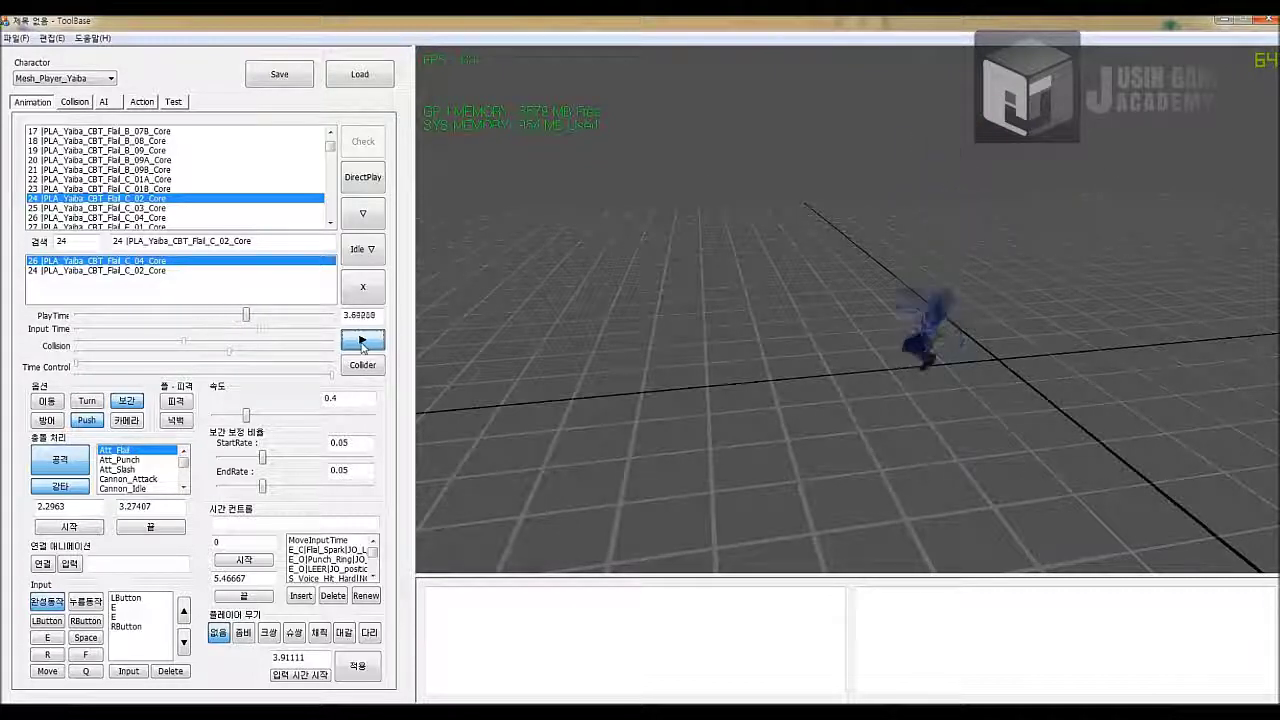
# - Stop playback, raise the animation speed to 1.57 and play the animation again
pyautogui.click(361, 342)
pyautogui.moveTo(247, 416); pyautogui.dragTo(331, 417)
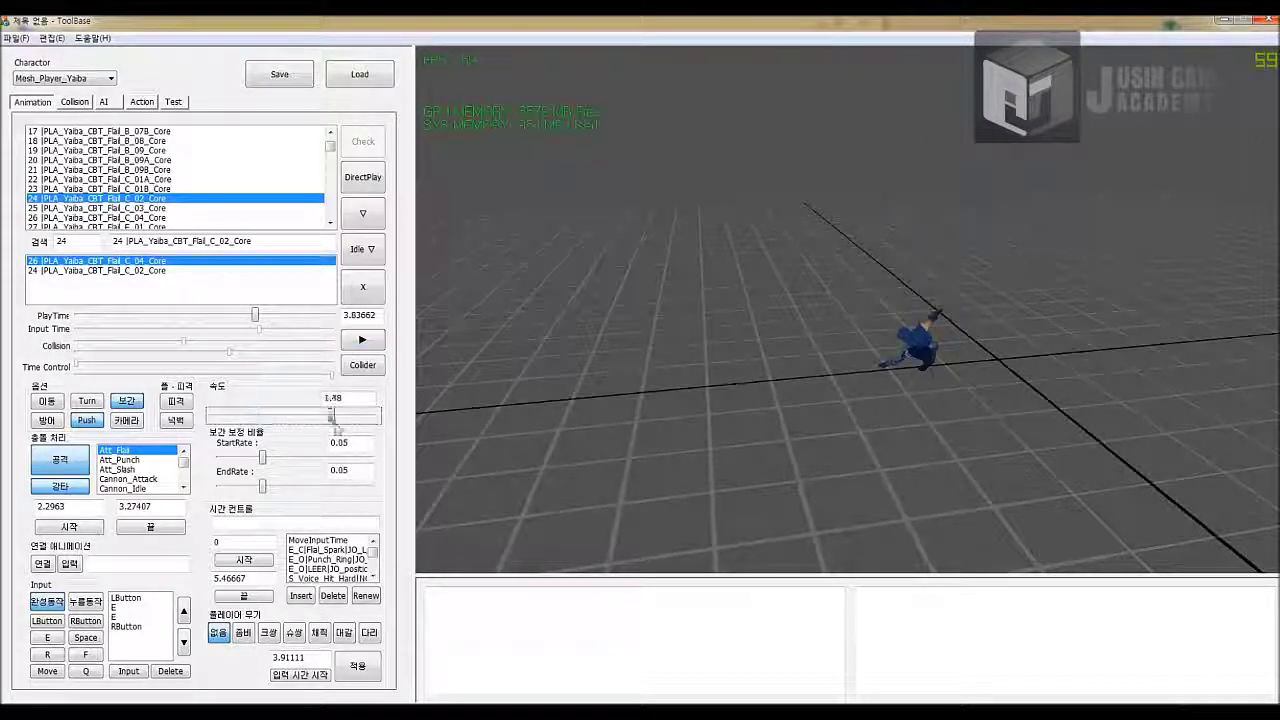
pyautogui.click(359, 345)
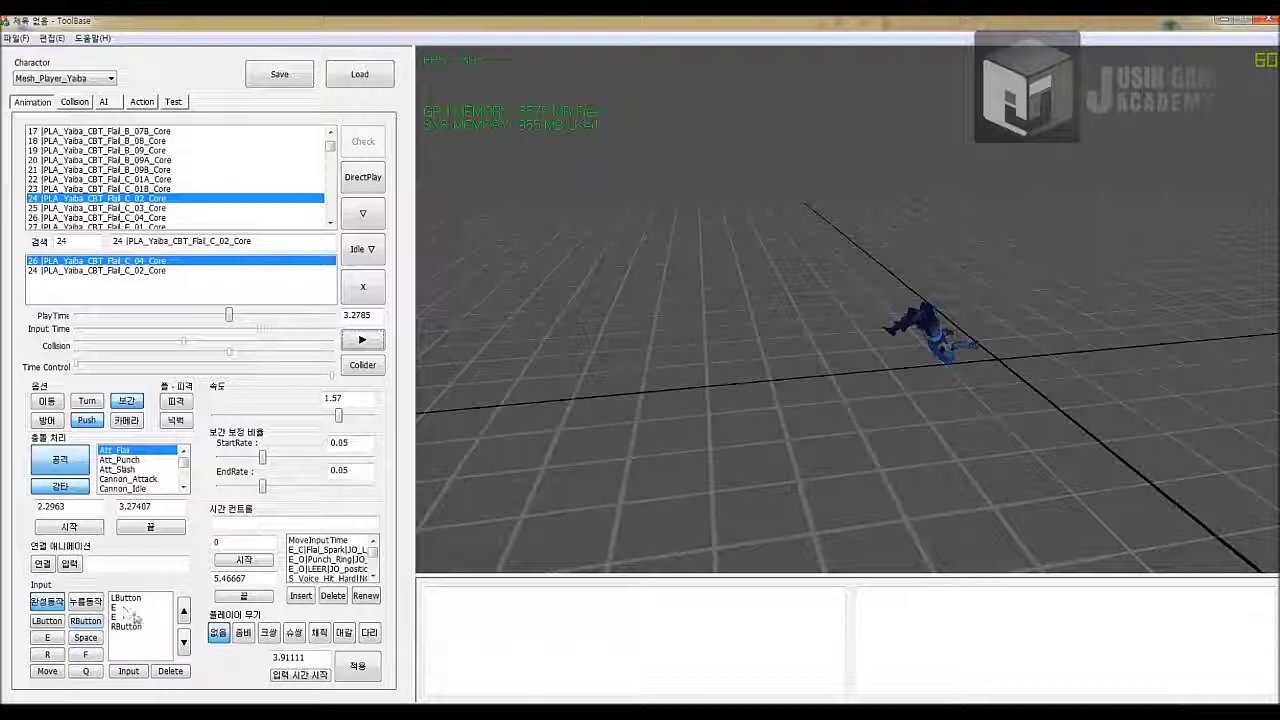
# - Add Space, F and R after RButton in the animation's input command sequence
pyautogui.click(131, 610)
pyautogui.click(126, 598)
pyautogui.click(146, 627)
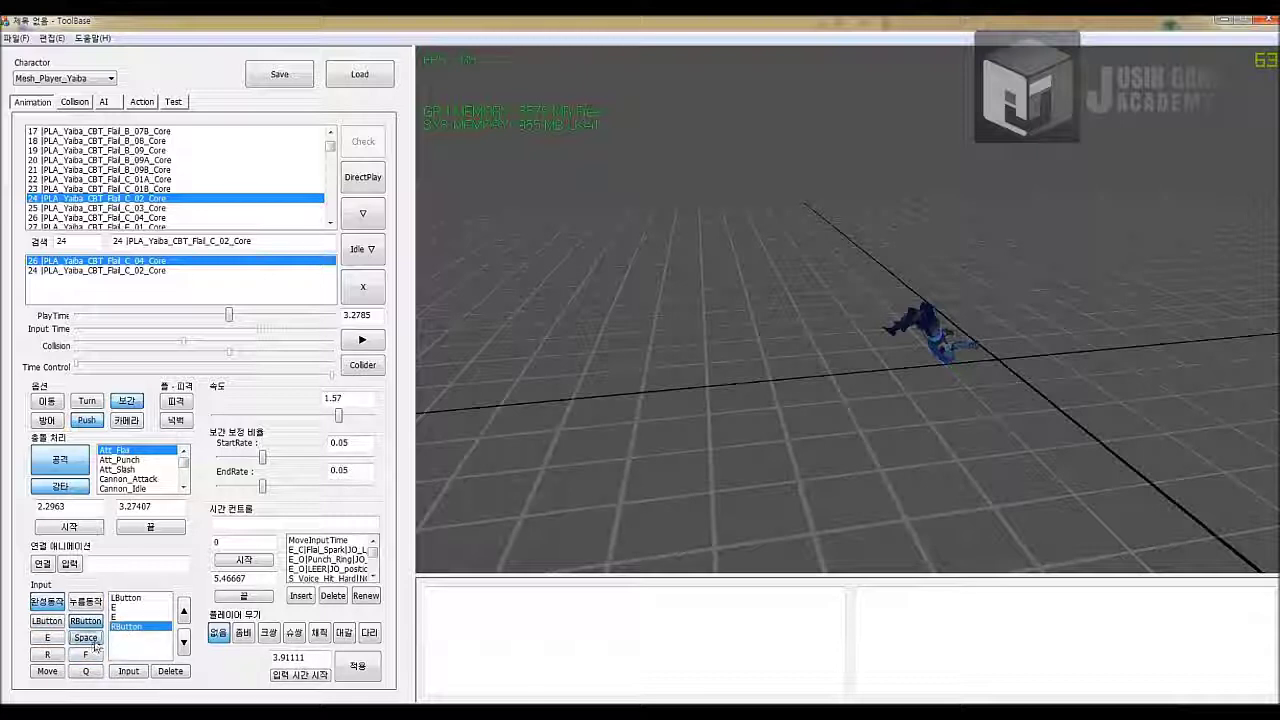
pyautogui.click(92, 641)
pyautogui.click(126, 671)
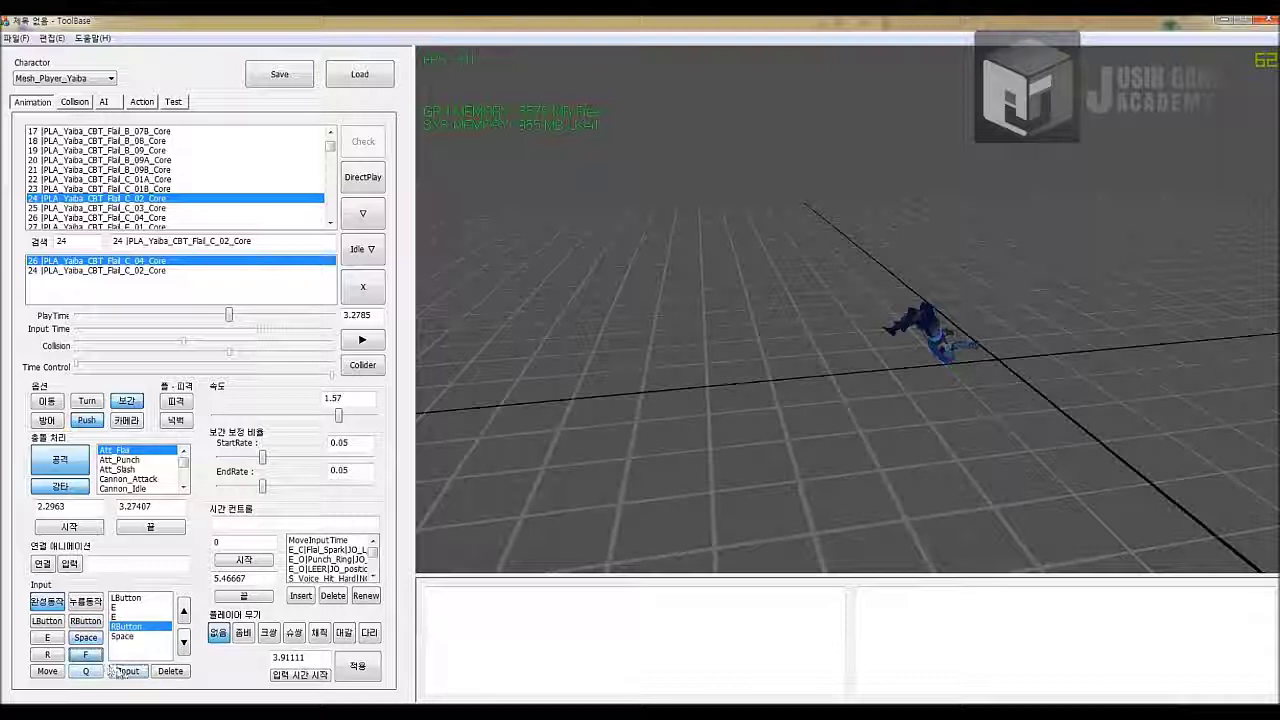
pyautogui.click(126, 671)
pyautogui.click(47, 654)
pyautogui.click(128, 671)
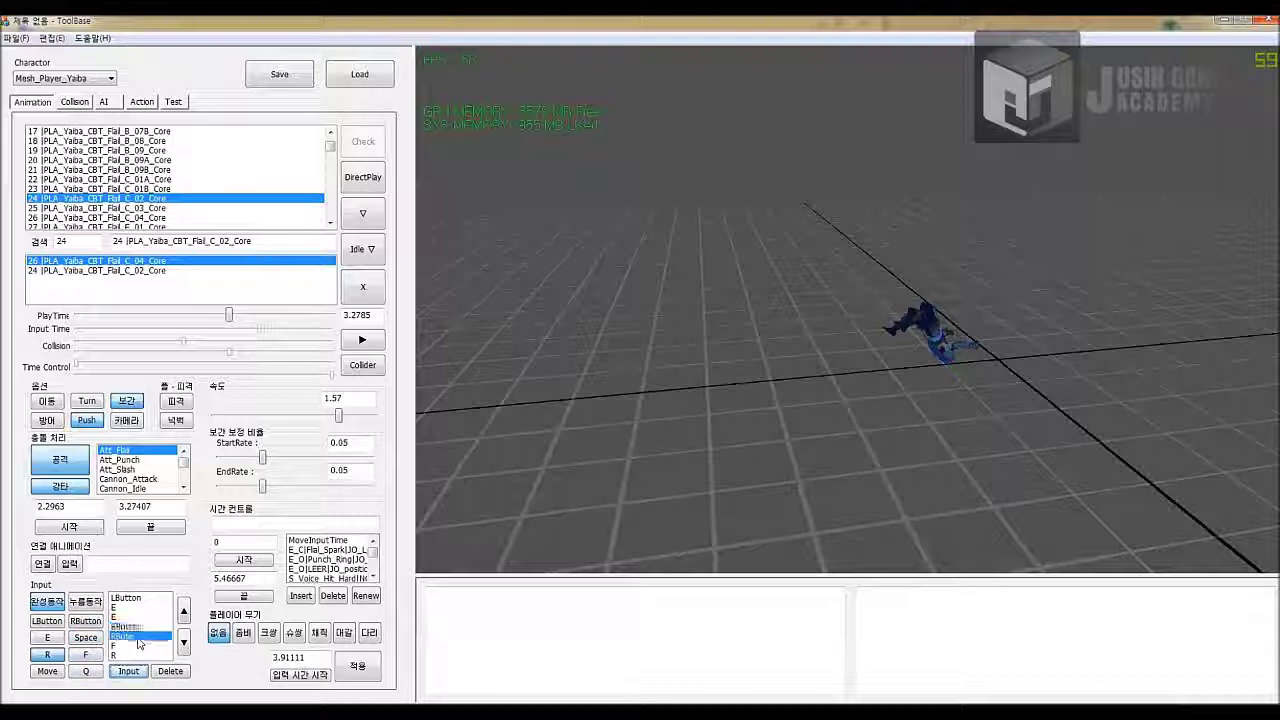
# - Delete the Space, F and R entries from the input command sequence
pyautogui.click(139, 638)
pyautogui.click(169, 674)
pyautogui.click(138, 637)
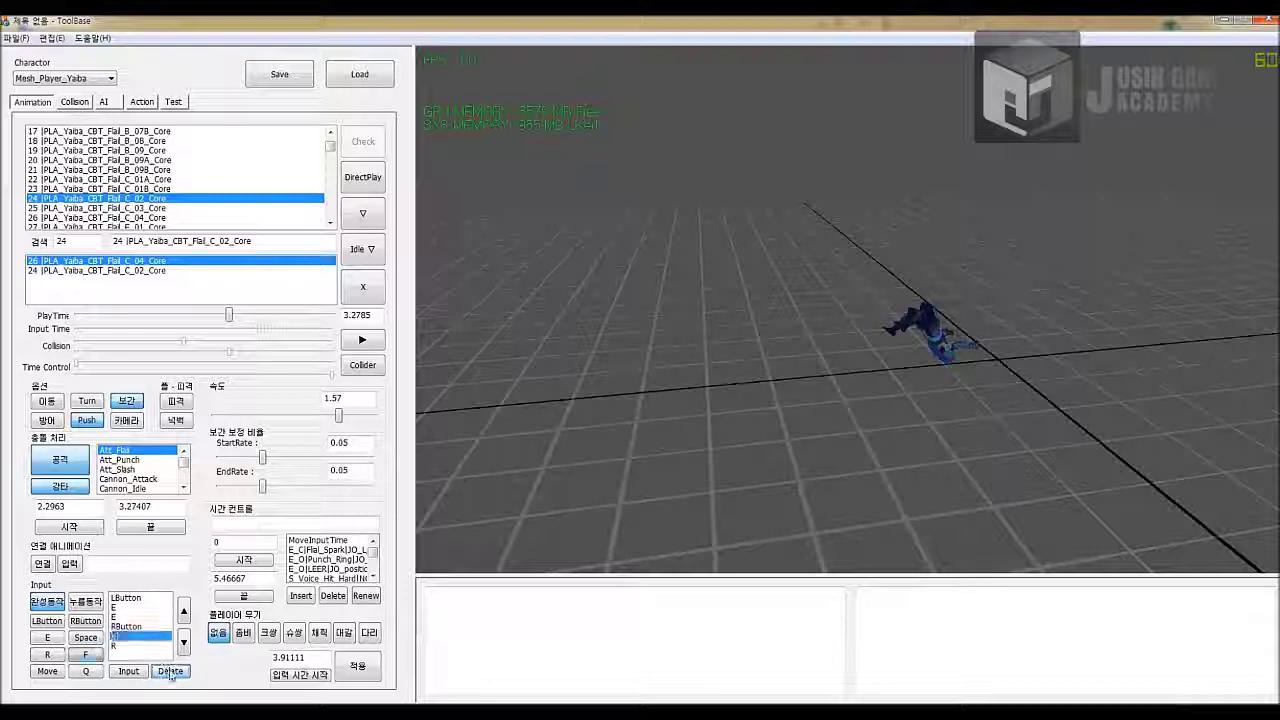
pyautogui.click(168, 671)
pyautogui.click(134, 637)
pyautogui.click(164, 668)
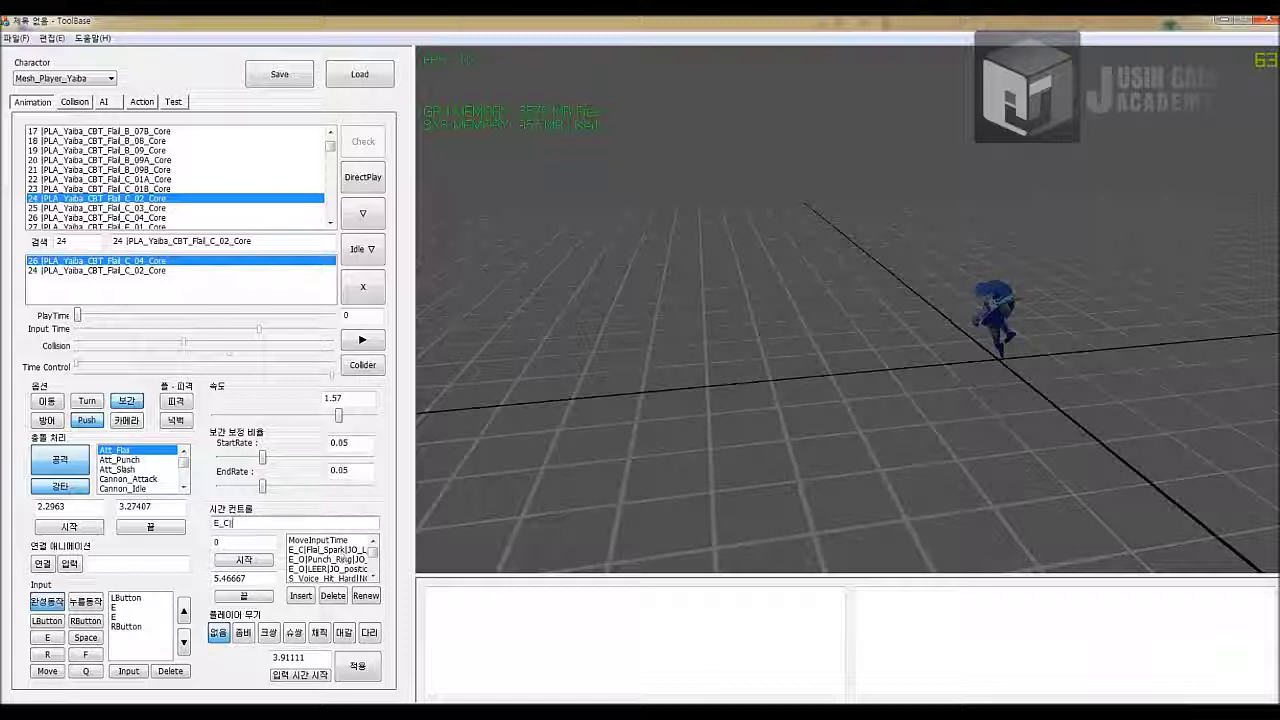
# - Set the E_C|Flail_Spark|JO_L_Thumb_A effect's time range from 1.92593 to 3.91111 and insert it as a time control entry
pyautogui.write('디')
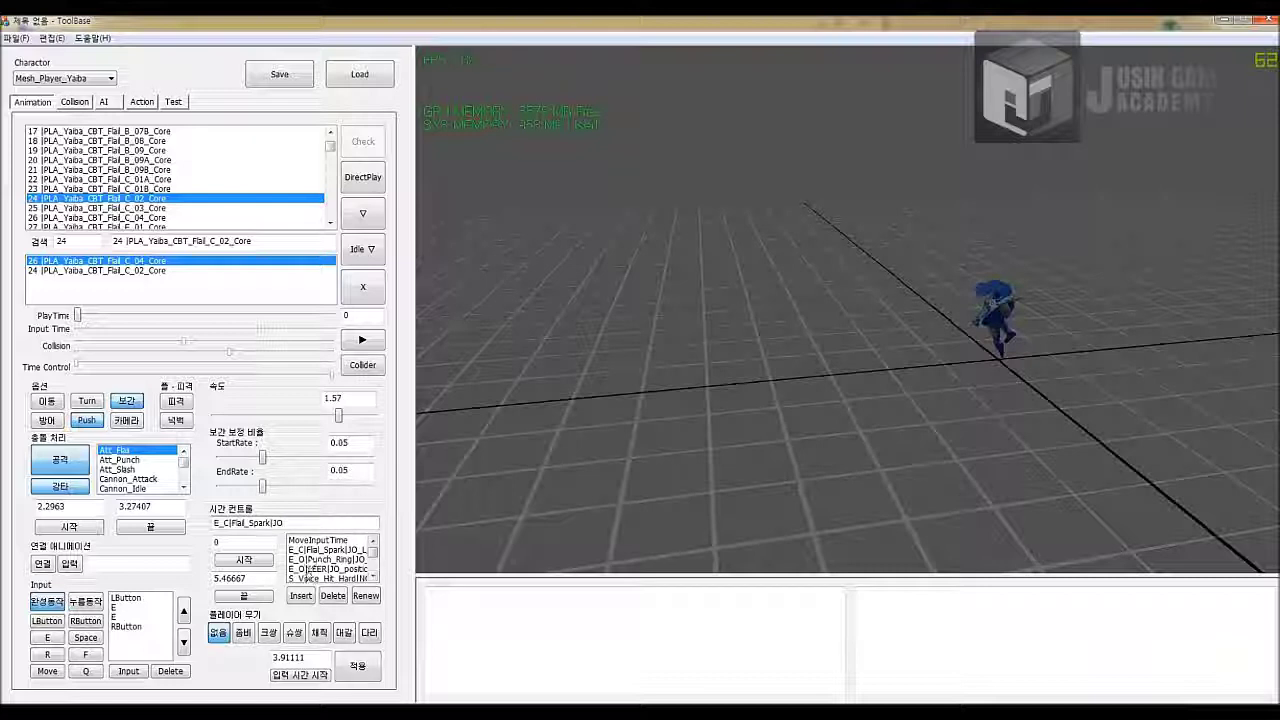
pyautogui.click(330, 550)
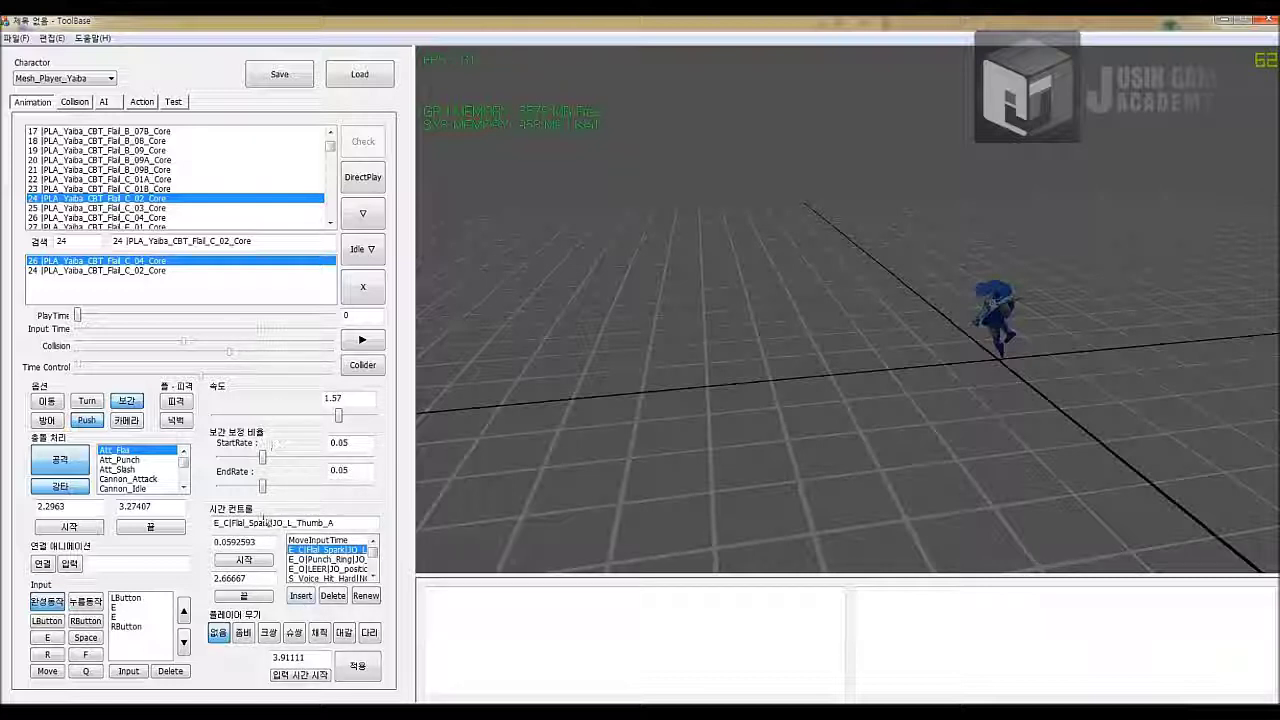
pyautogui.moveTo(86, 325); pyautogui.dragTo(257, 330)
pyautogui.click(243, 559)
pyautogui.click(258, 596)
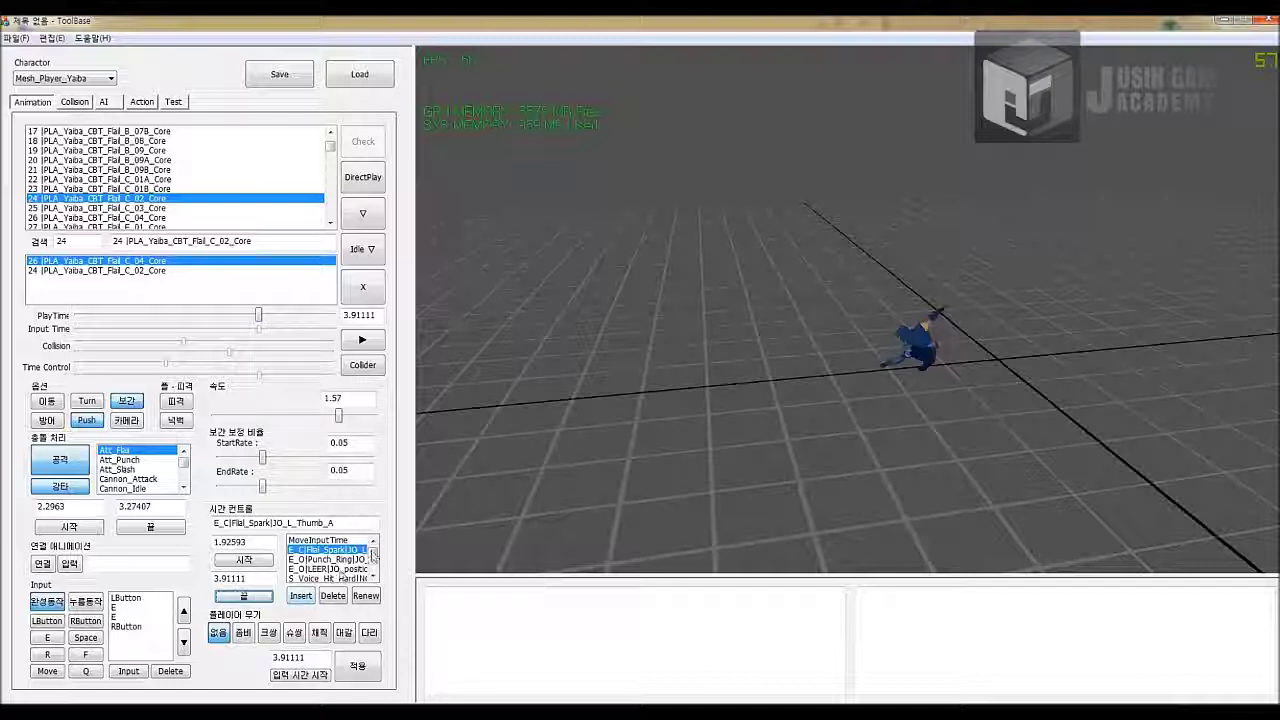
pyautogui.moveTo(373, 554); pyautogui.dragTo(335, 576)
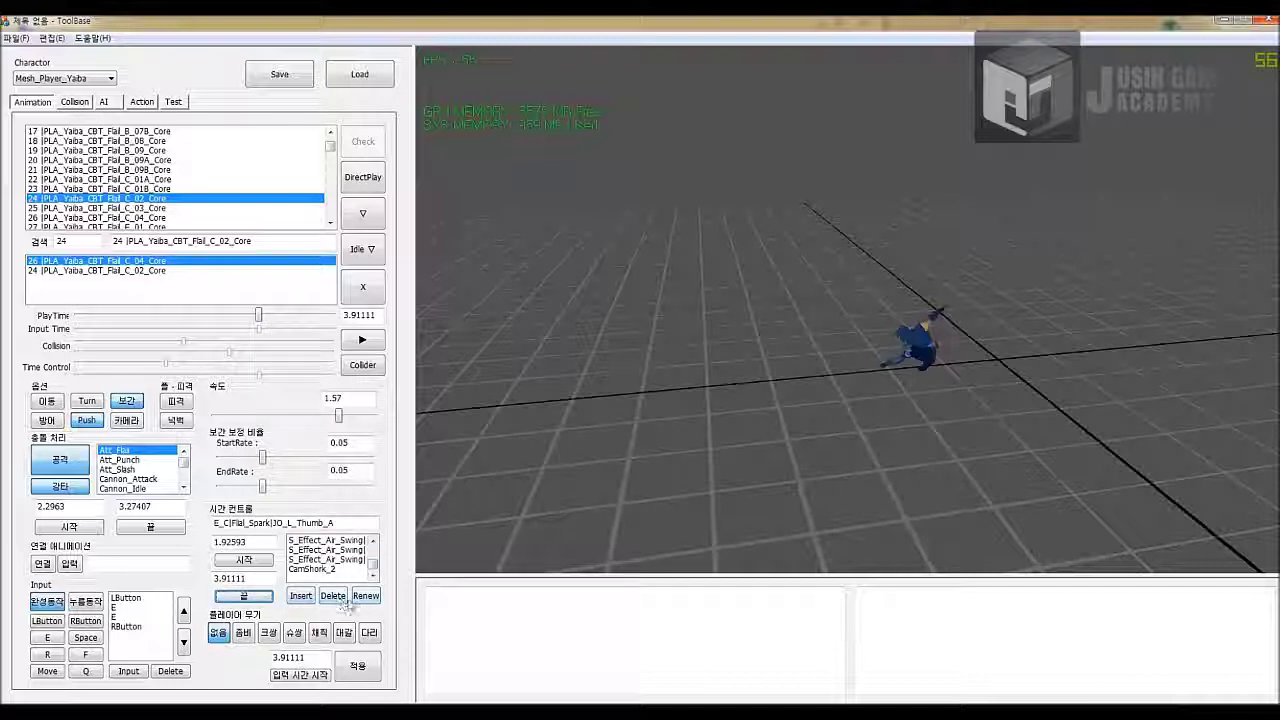
pyautogui.click(290, 597)
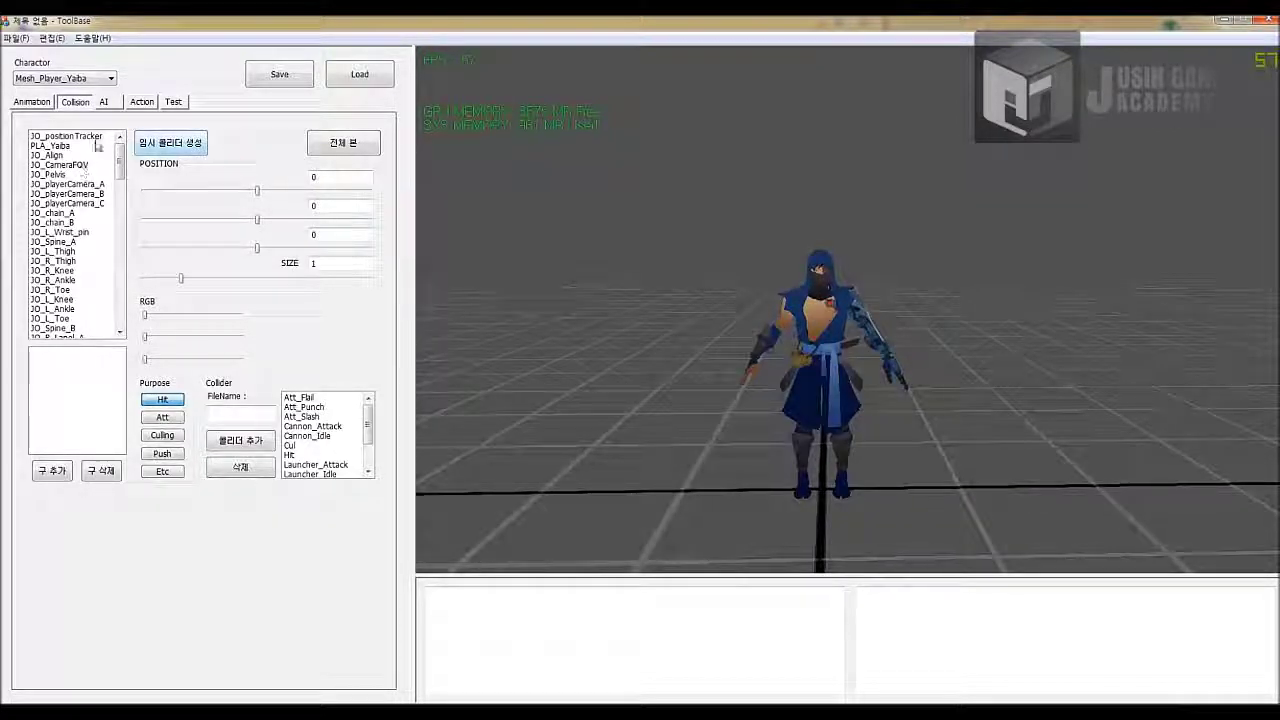
# - Show all bones in the collision settings and step through the bone list from JO_positionTracker to JO_R_Ankle
pyautogui.click(353, 143)
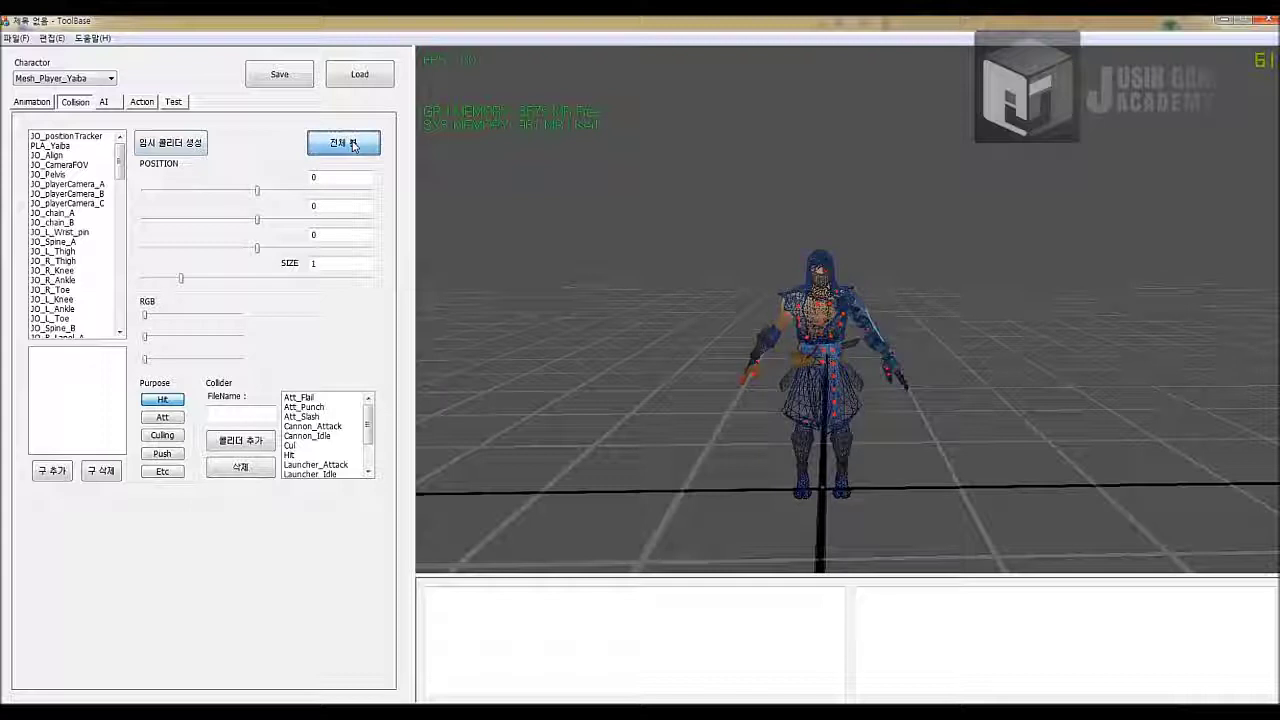
pyautogui.click(72, 137)
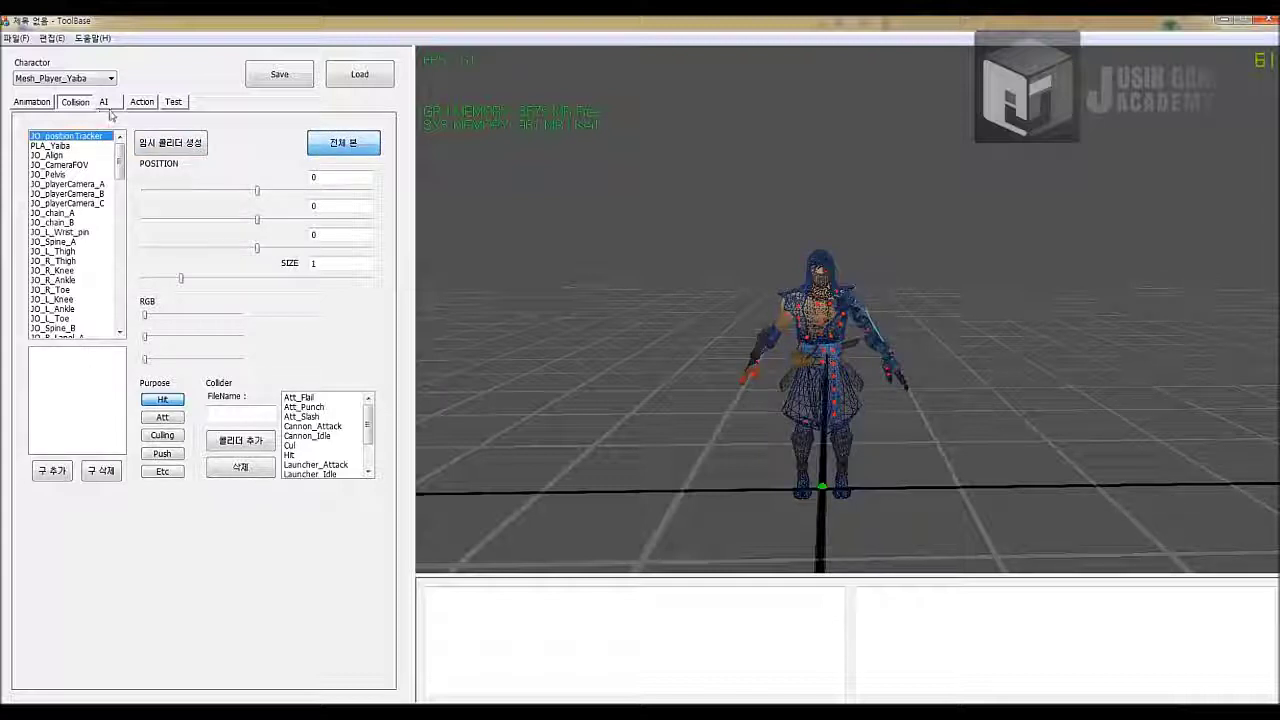
pyautogui.press('Down')
pyautogui.press('Down')
pyautogui.press('Down')
pyautogui.press('Down')
pyautogui.press('Down')
pyautogui.press('Down')
pyautogui.press('Down')
pyautogui.press('Down')
pyautogui.press('Down')
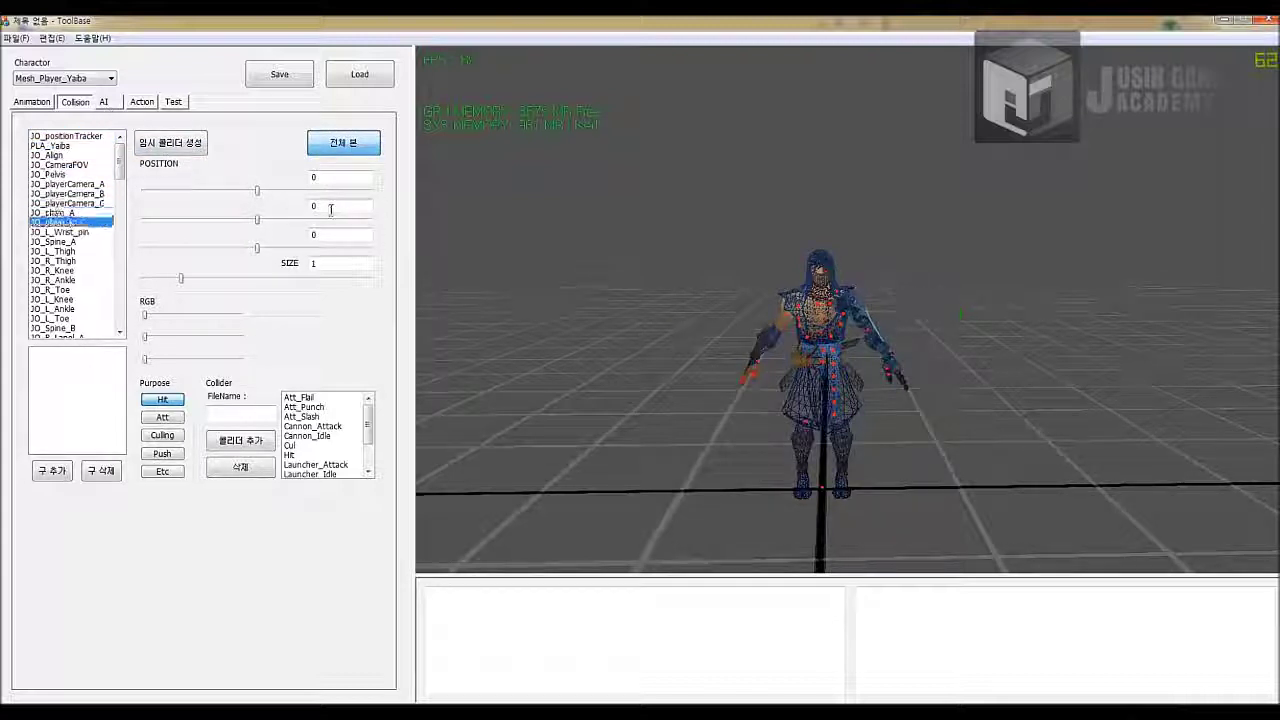
pyautogui.press('Down')
pyautogui.press('Down')
pyautogui.press('Down')
pyautogui.press('Down')
pyautogui.press('Down')
pyautogui.press('Down')
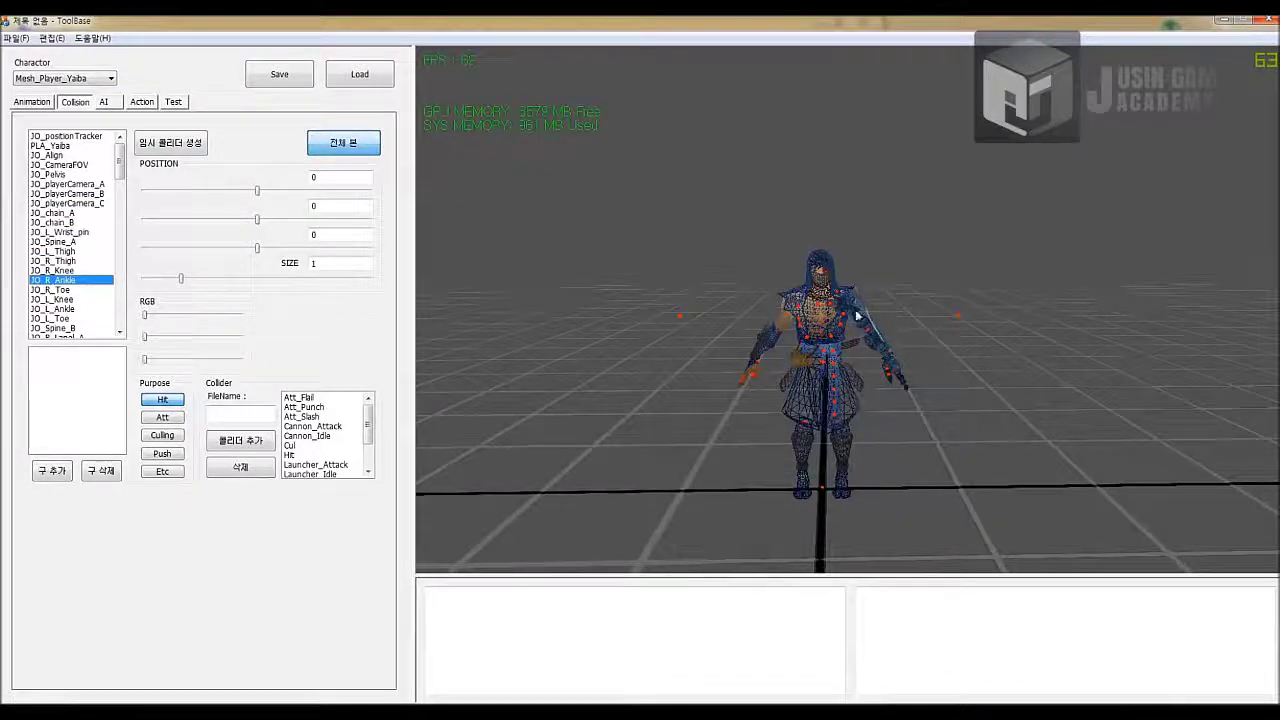
# - Select the JO_L_Shoulder bone and create a temporary collider on it
pyautogui.scroll(5, 856, 315)
pyautogui.scroll(-3, 856, 315)
pyautogui.click(73, 299)
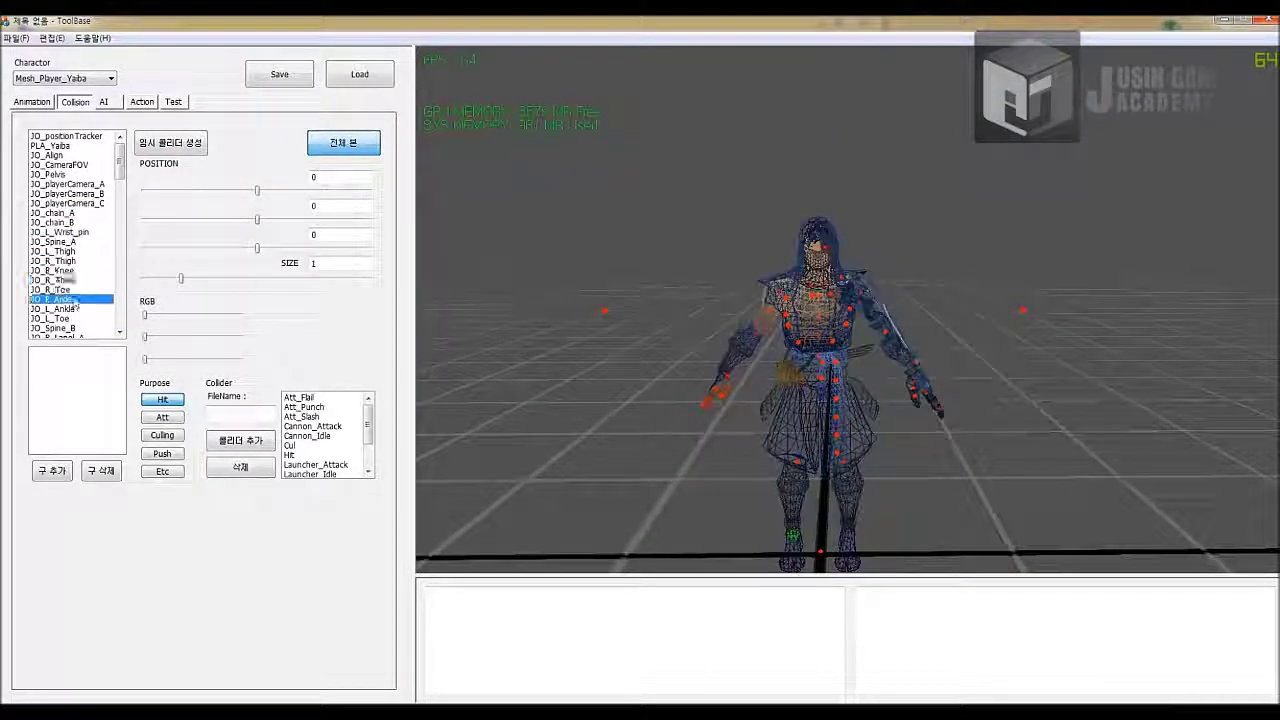
pyautogui.scroll(-14, 74, 300)
pyautogui.click(74, 252)
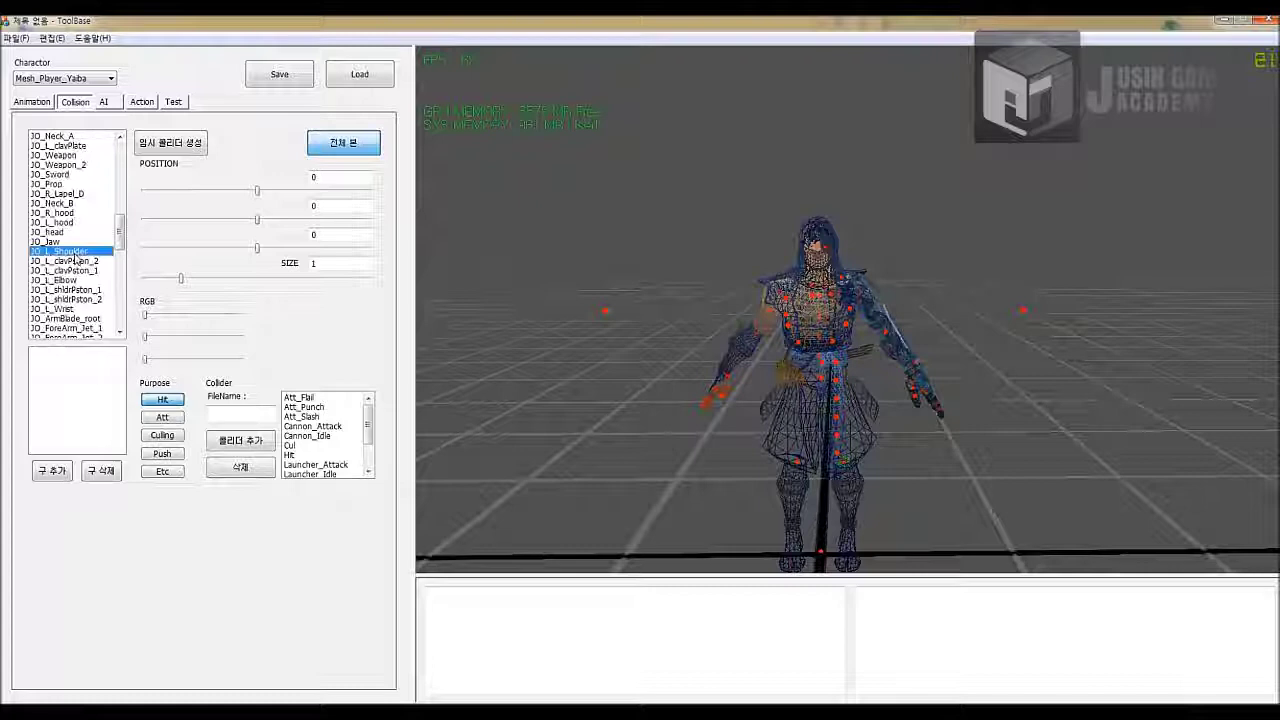
pyautogui.click(196, 145)
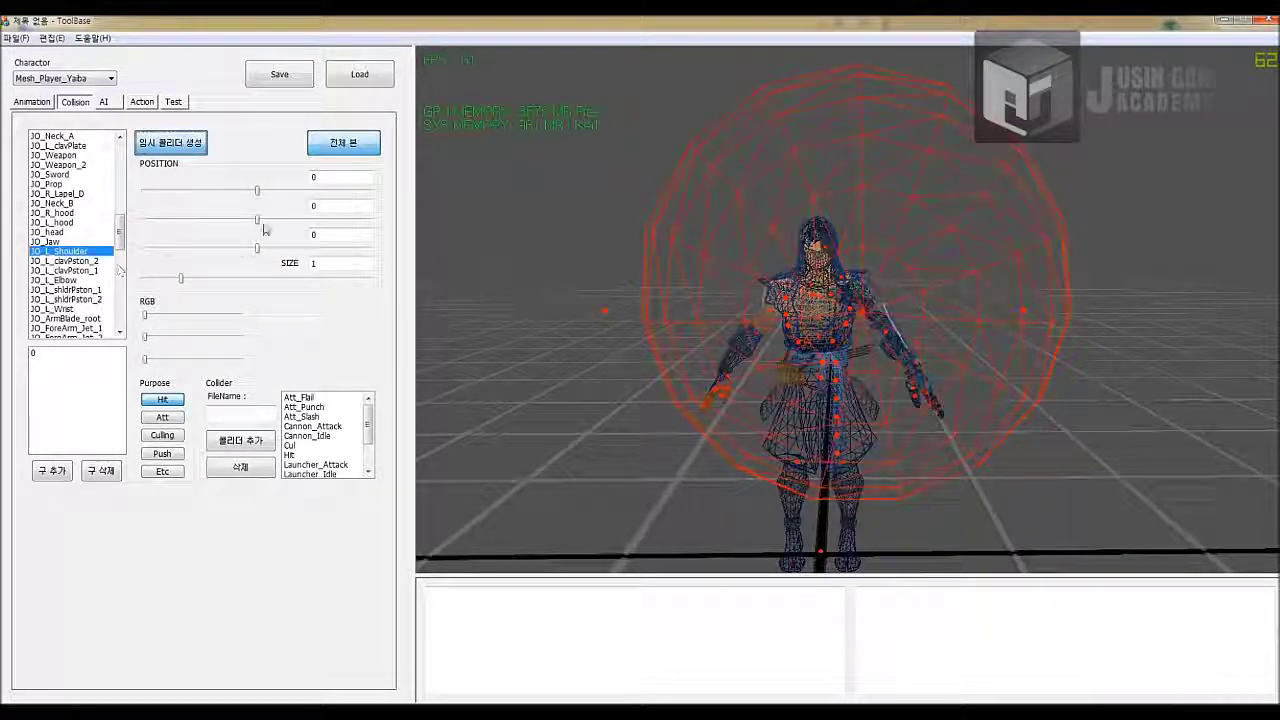
# - Try offsetting the temporary collider along the three position axes and reset each position value to 0
pyautogui.moveTo(257, 191)
pyautogui.mouseDown()
pyautogui.moveTo(240, 194)
pyautogui.moveTo(257, 194)
pyautogui.mouseUp()
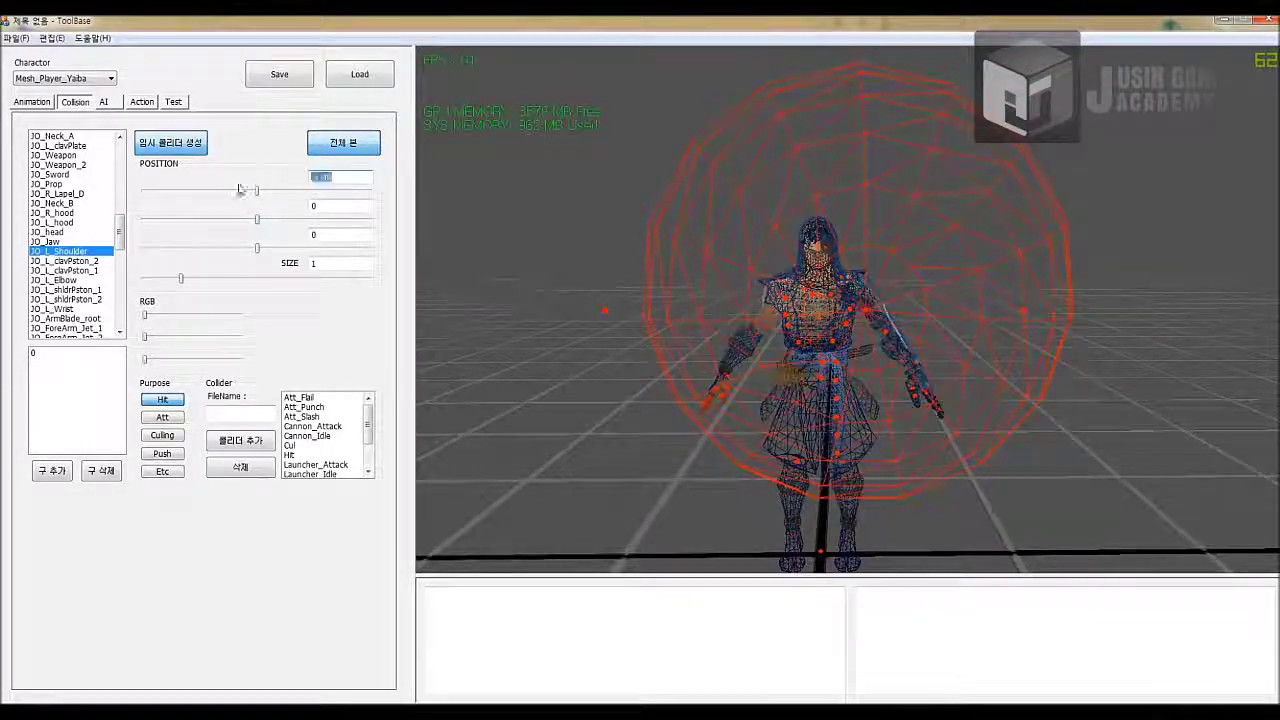
pyautogui.write('0')
pyautogui.moveTo(240, 226); pyautogui.dragTo(225, 252)
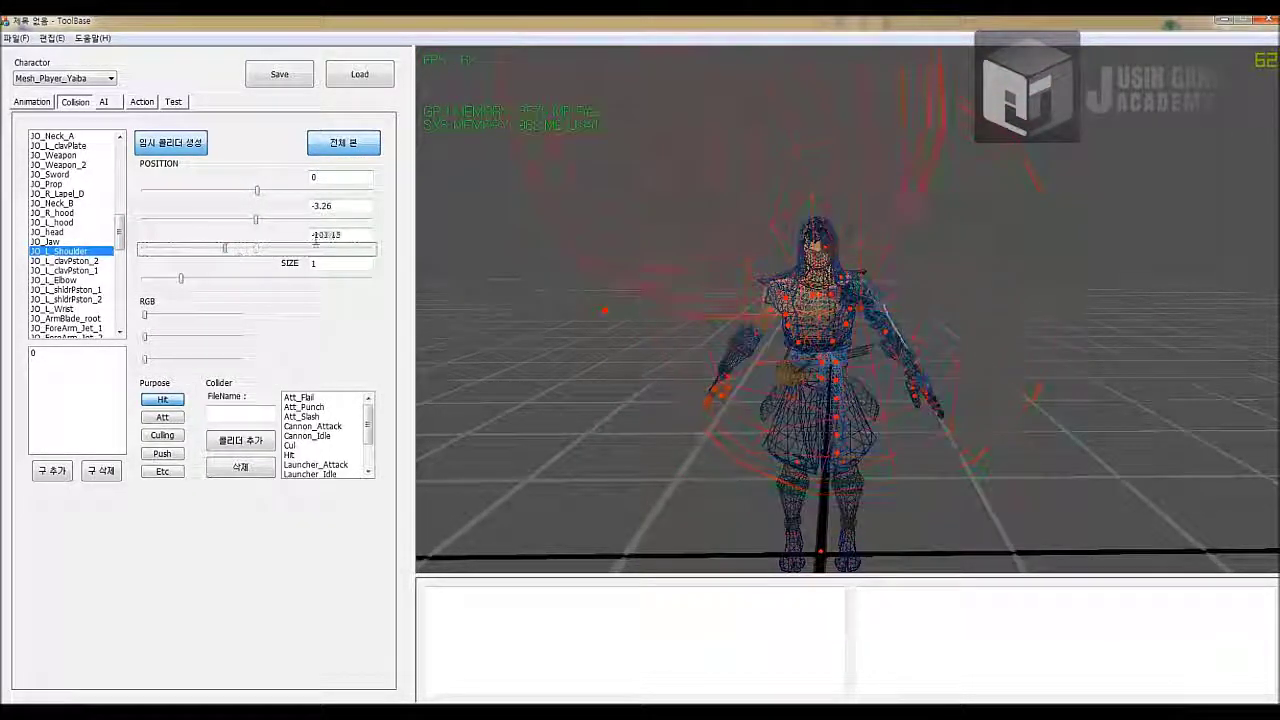
pyautogui.moveTo(340, 236); pyautogui.dragTo(245, 243)
pyautogui.write('0')
pyautogui.moveTo(340, 206); pyautogui.dragTo(264, 216)
pyautogui.write('0')
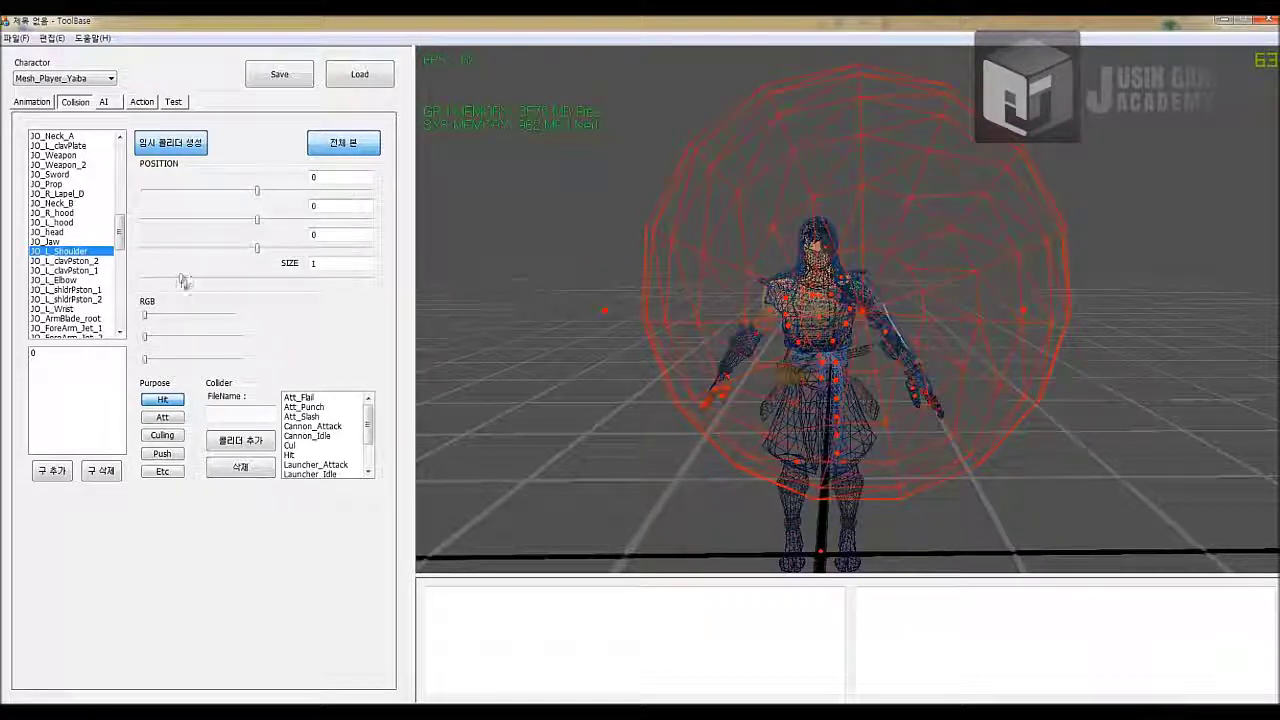
# - Add a size 0.27 sphere on JO_L_Shoulder and place a second sphere of size 0.2 on JO_Sword
pyautogui.moveTo(184, 281); pyautogui.dragTo(153, 287)
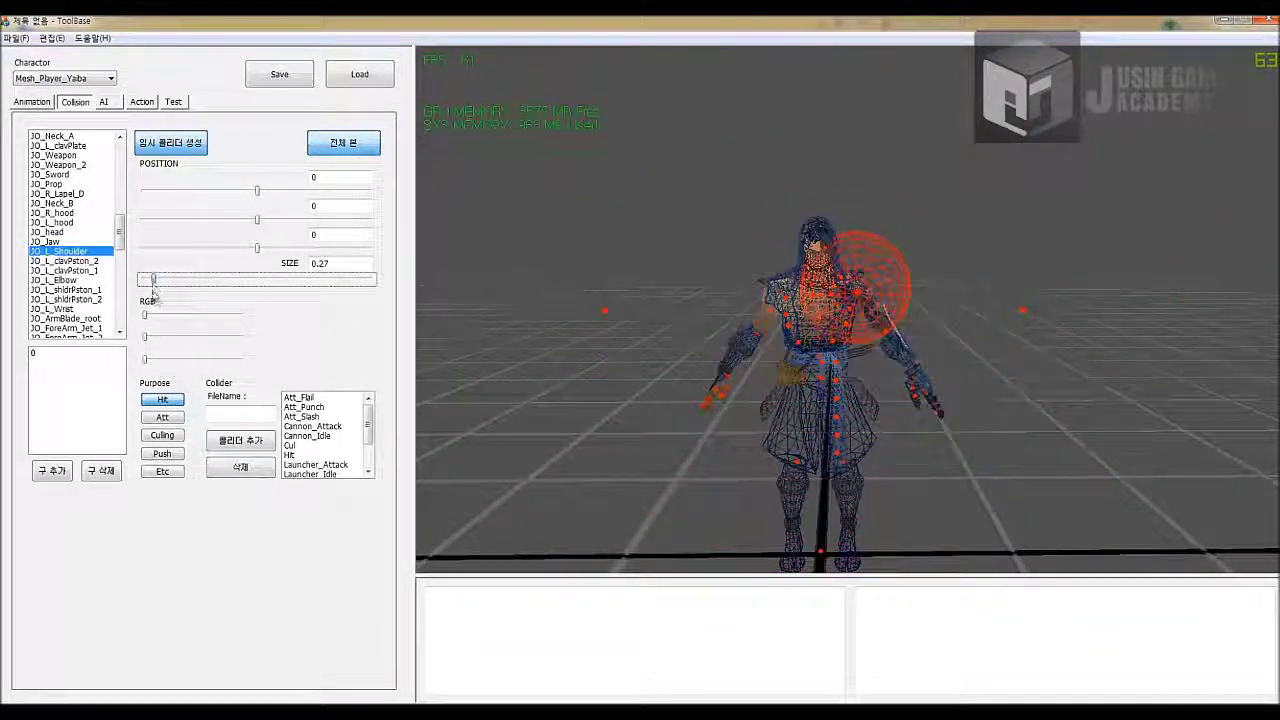
pyautogui.click(50, 471)
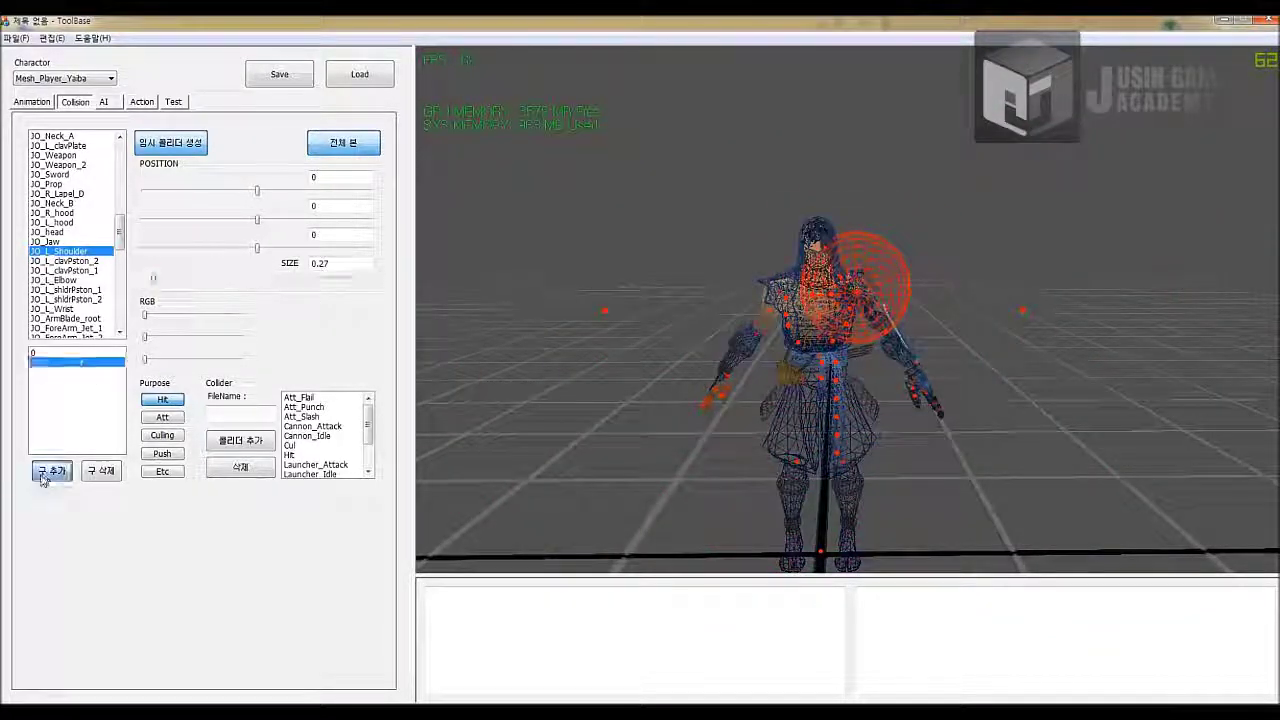
pyautogui.click(66, 299)
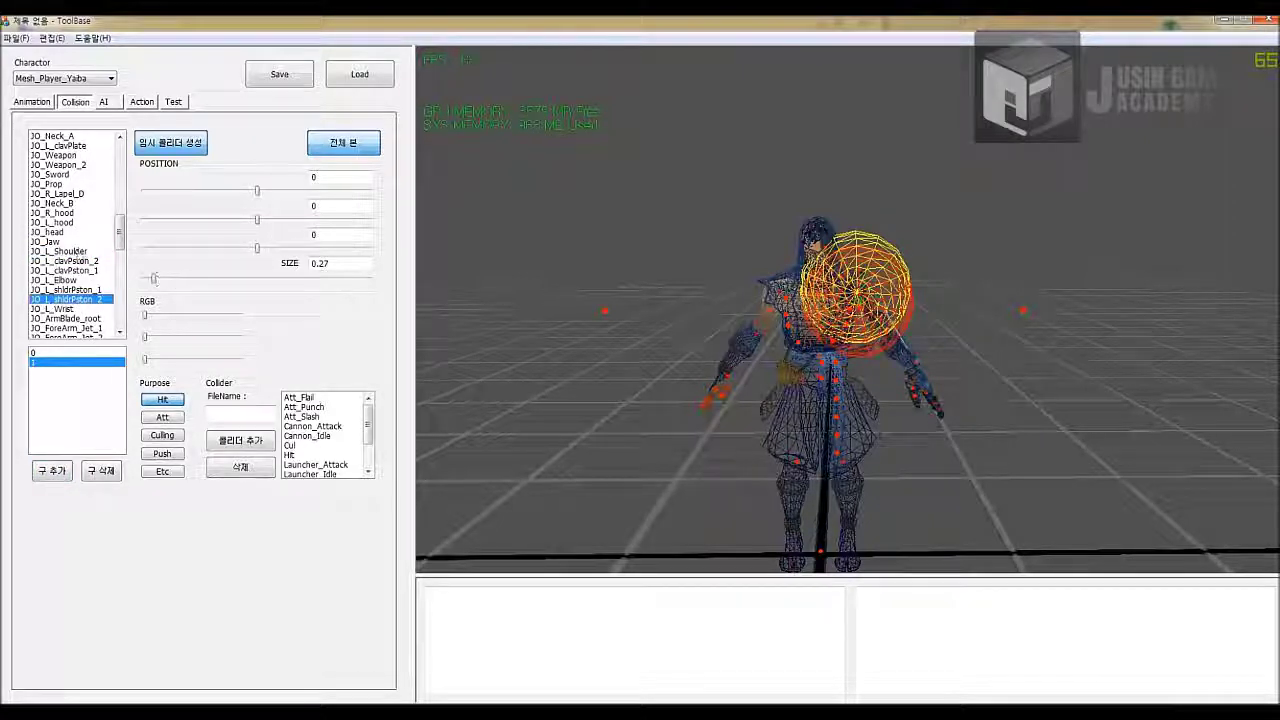
pyautogui.click(76, 242)
pyautogui.click(79, 175)
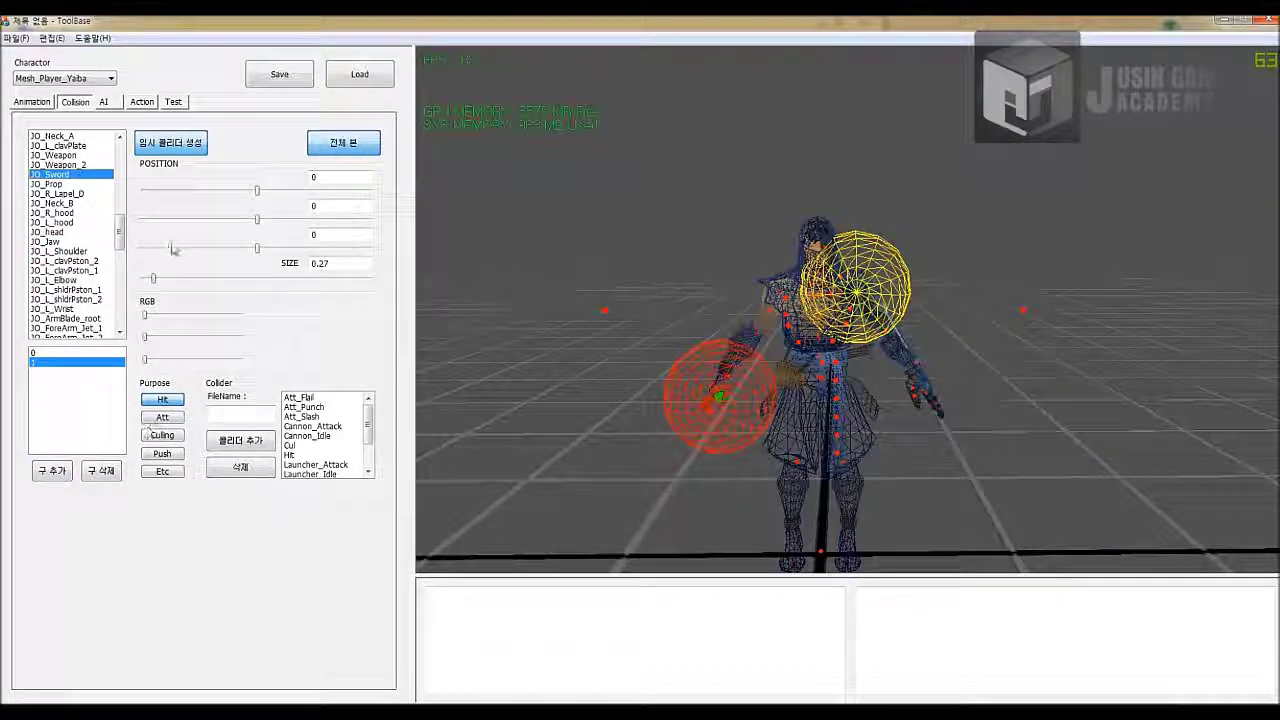
pyautogui.moveTo(153, 278); pyautogui.dragTo(150, 279)
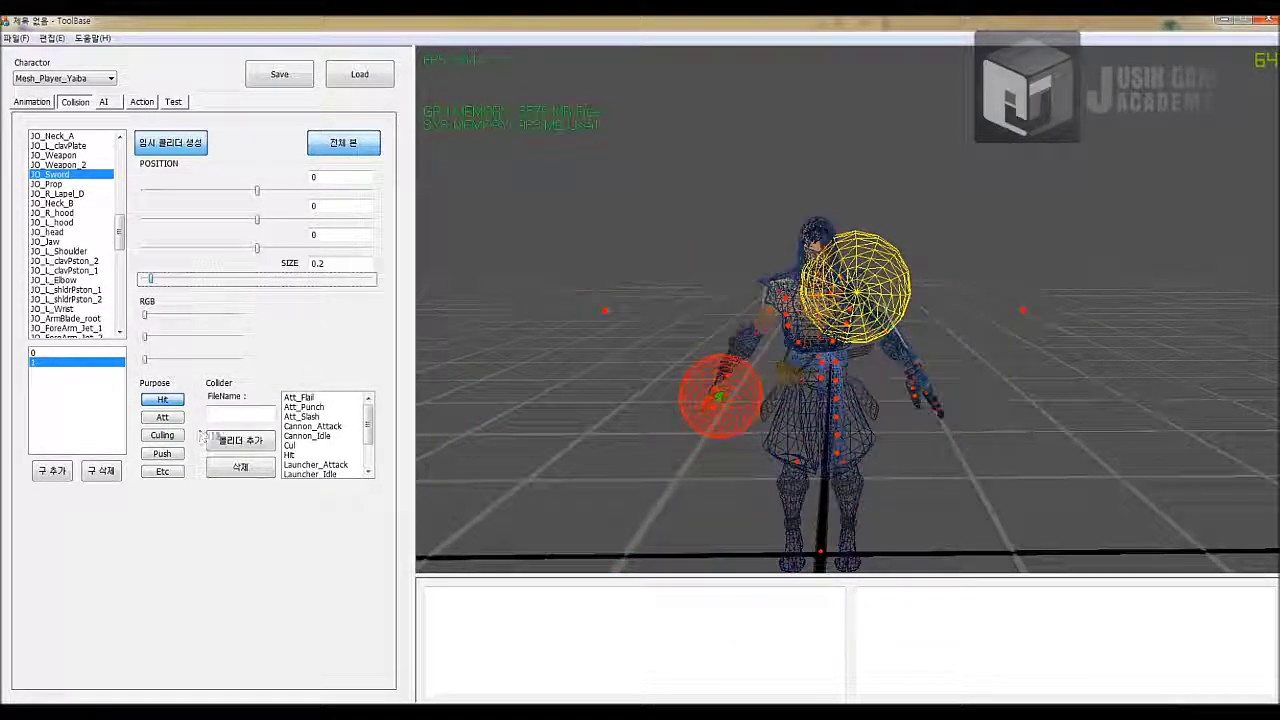
# - Name the two-sphere collider Temp, add it to the collider list and display it on the character
pyautogui.click(234, 414)
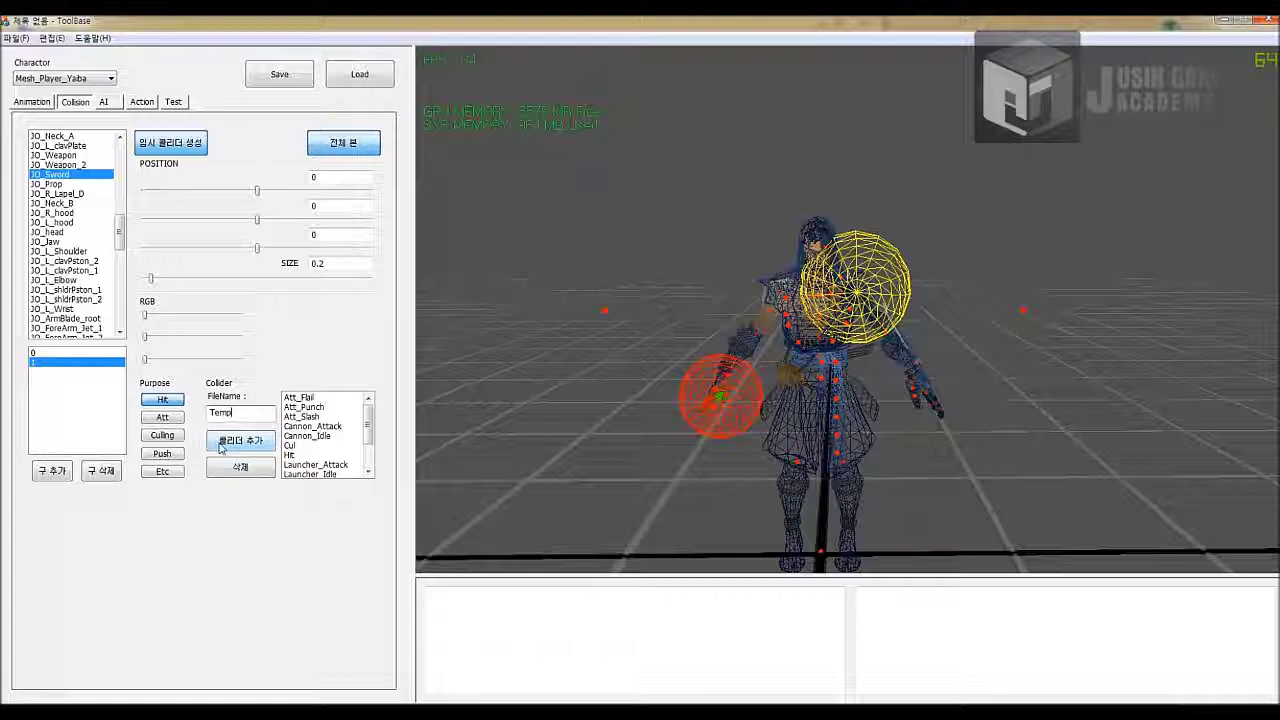
pyautogui.click(221, 447)
pyautogui.moveTo(369, 427); pyautogui.dragTo(369, 447)
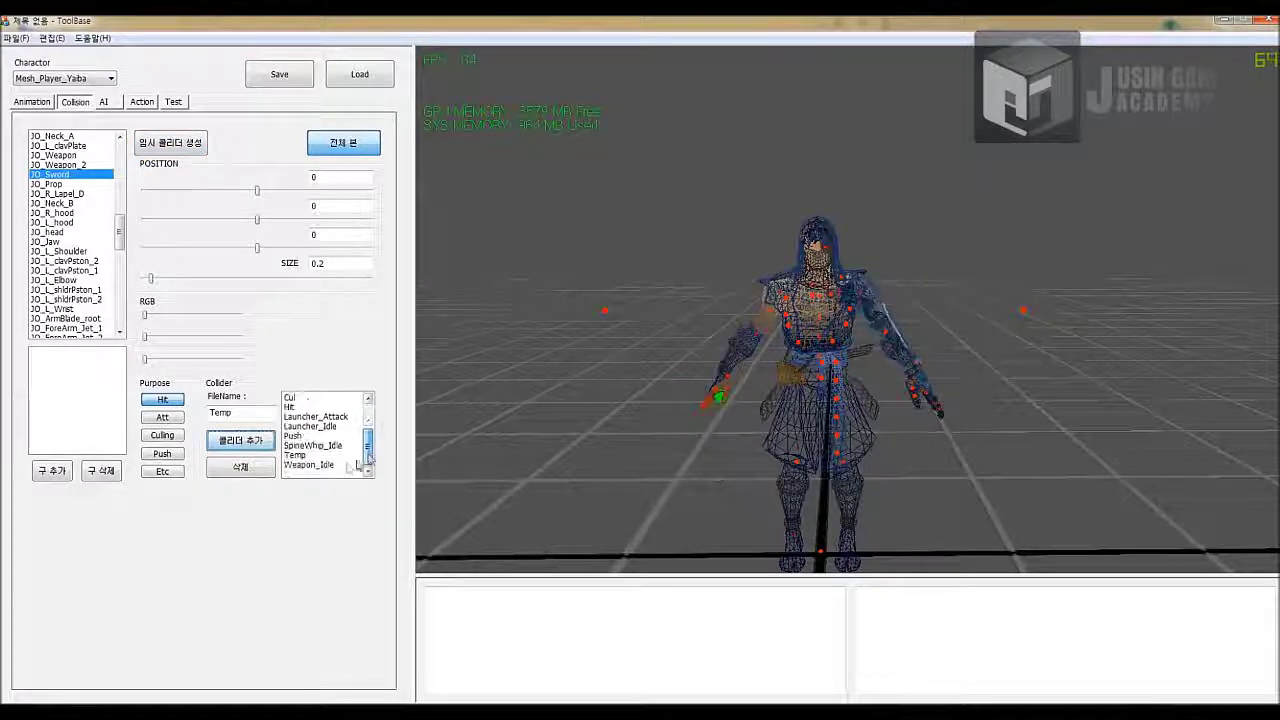
pyautogui.click(330, 455)
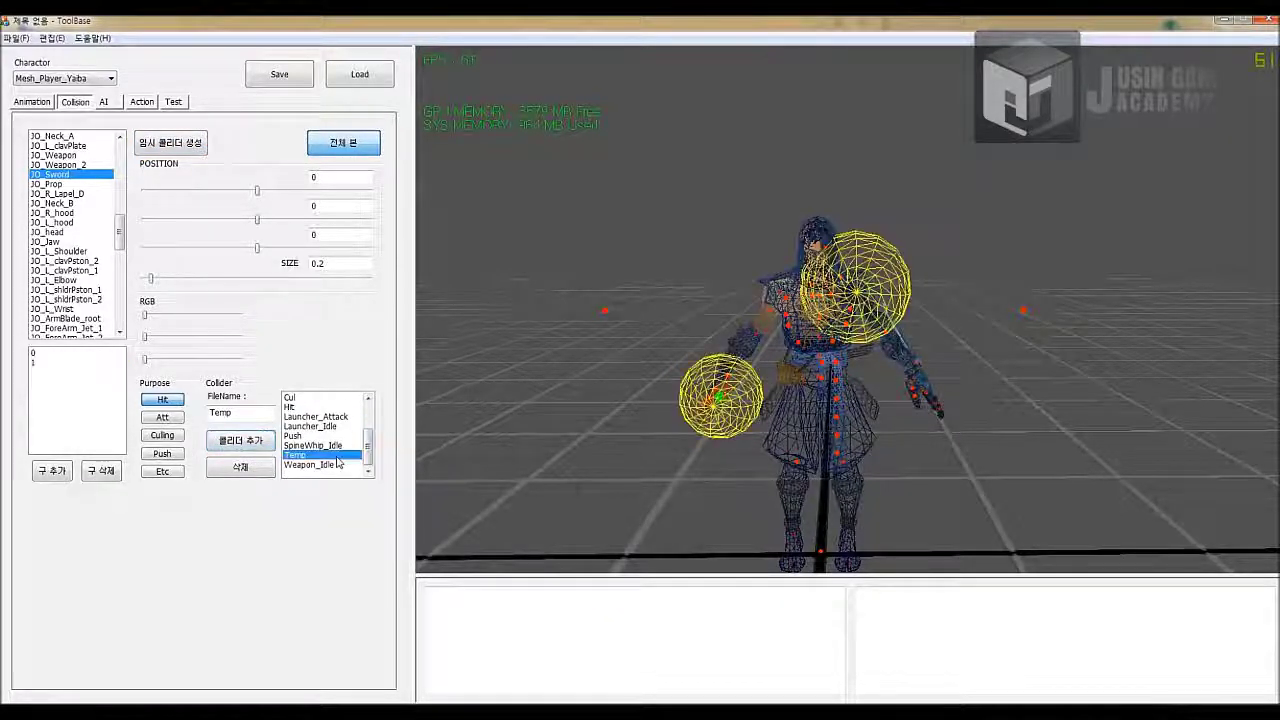
# - Switch the collider purpose through Hit, Att and Culing, and leave it set to Etc
pyautogui.click(175, 403)
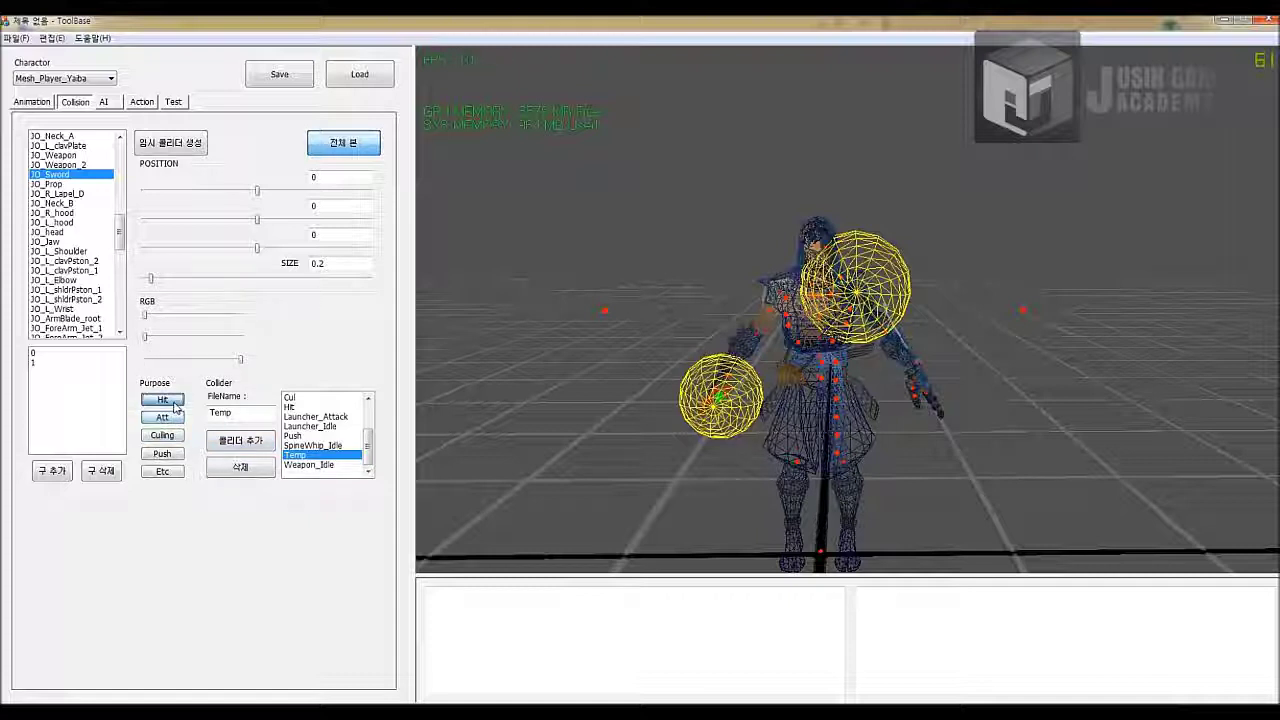
pyautogui.click(173, 418)
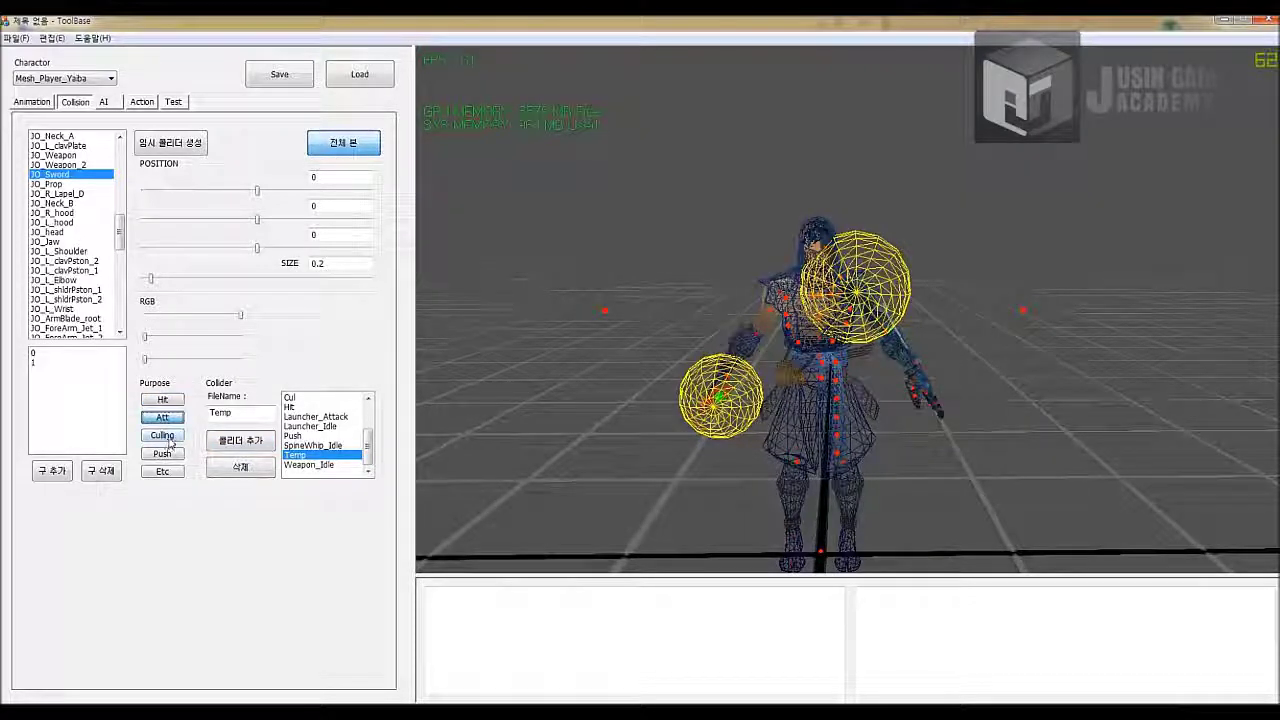
pyautogui.click(168, 437)
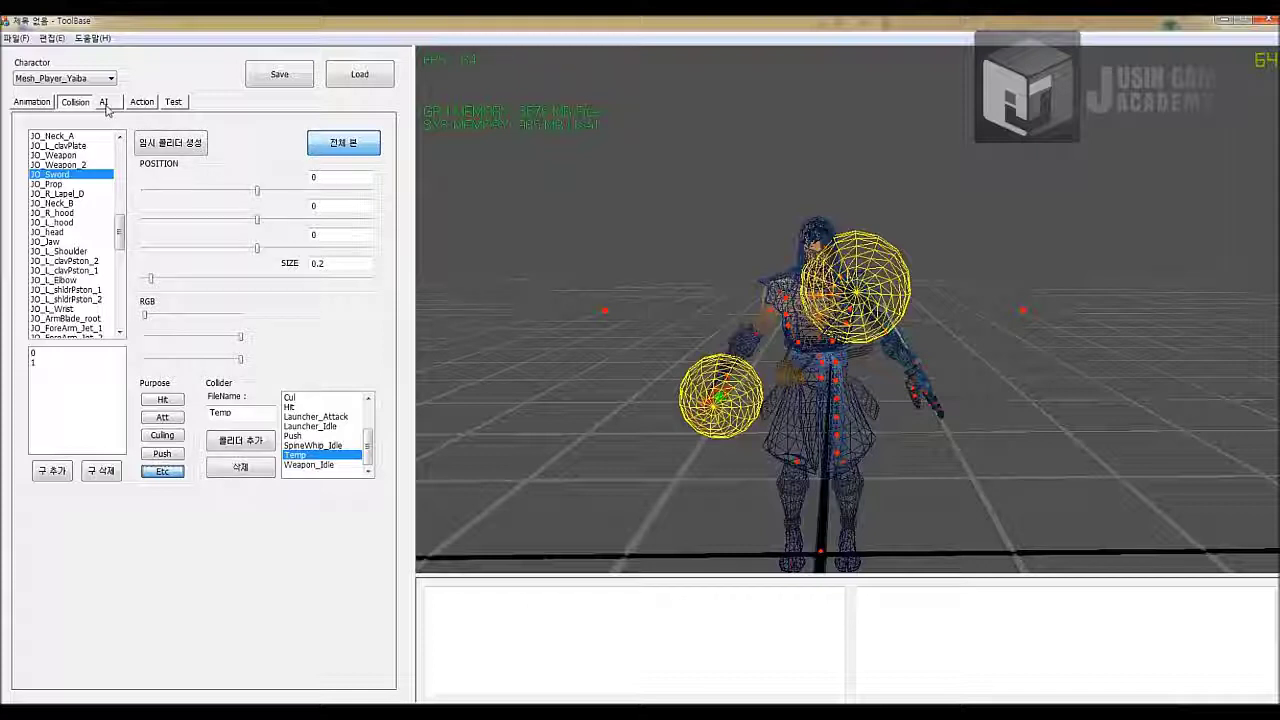
# - Examine the character's saved colliders, from Push, the launcher entries and Cul to Weapon_Idle and Temp
pyautogui.click(300, 436)
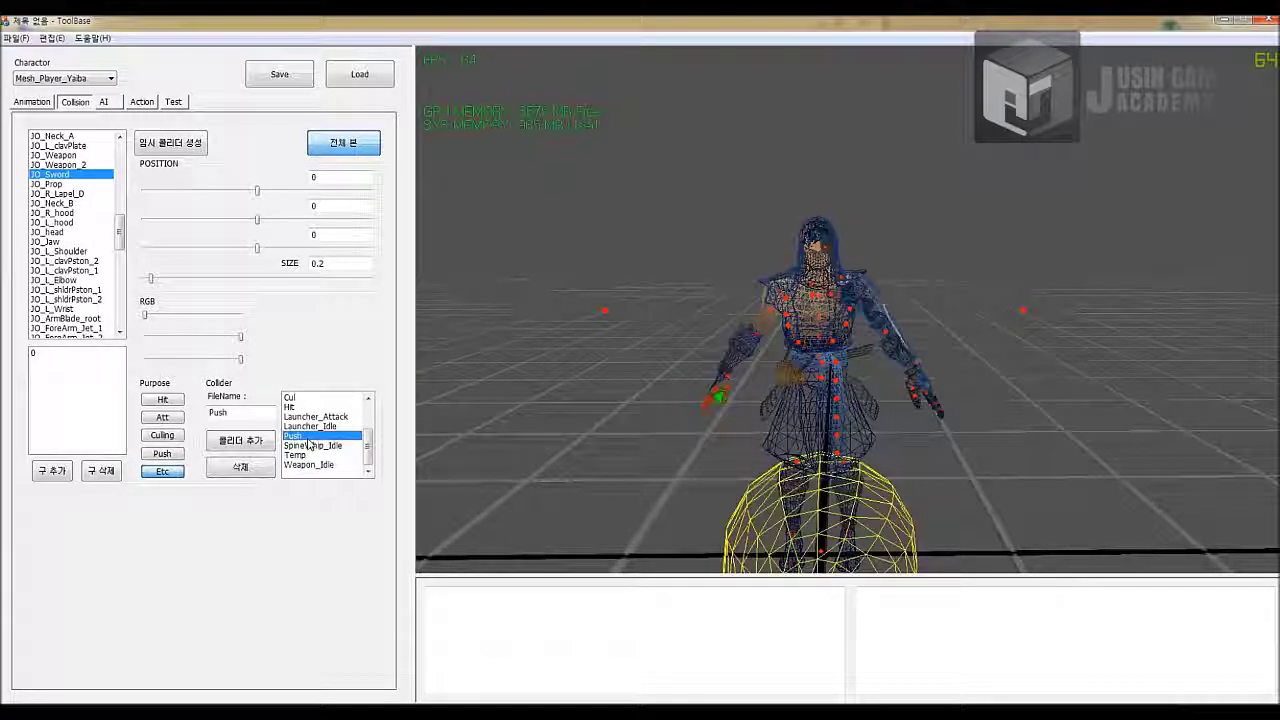
pyautogui.click(306, 445)
pyautogui.click(312, 426)
pyautogui.click(315, 416)
pyautogui.click(300, 397)
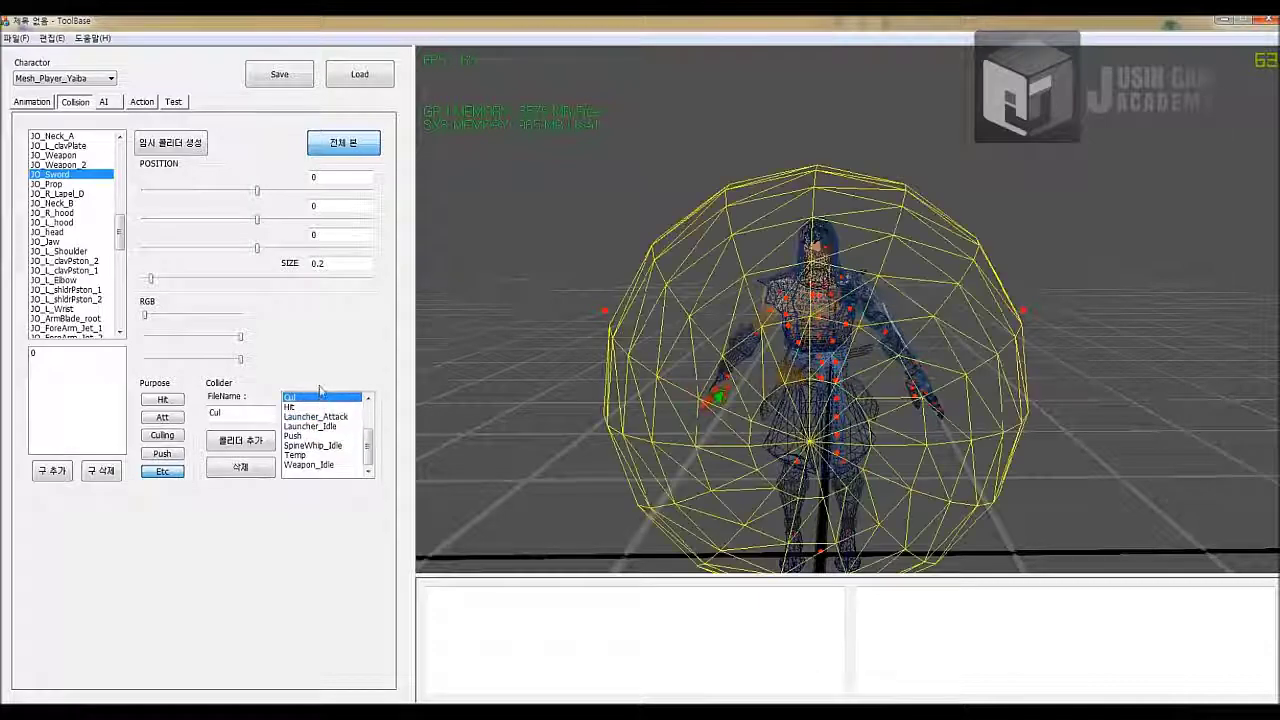
pyautogui.click(318, 407)
pyautogui.click(328, 446)
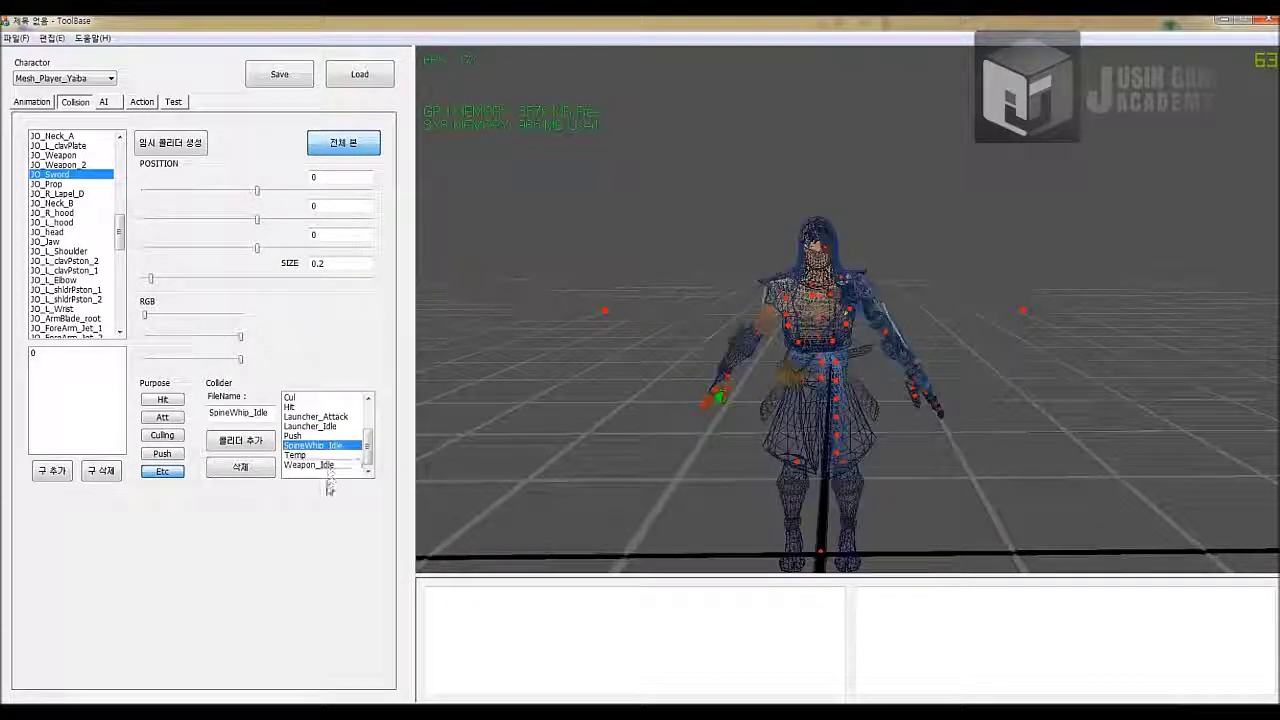
pyautogui.click(322, 465)
pyautogui.click(318, 455)
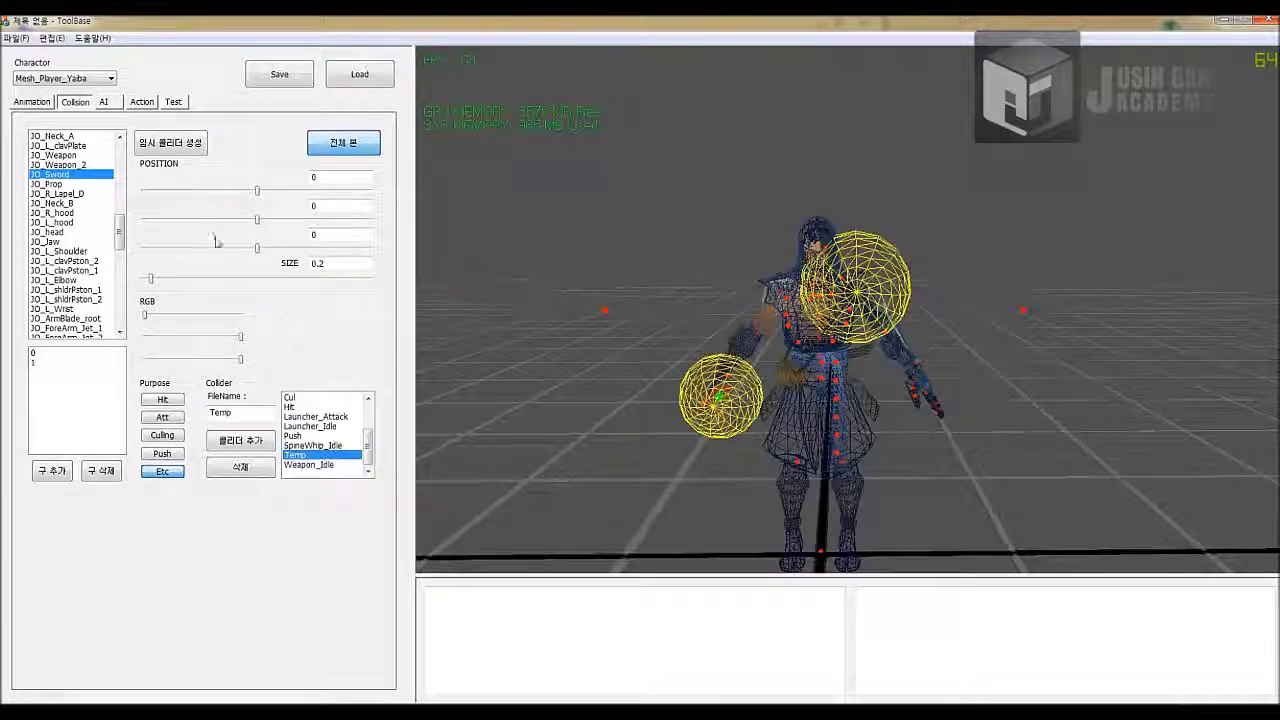
# - Return to the animation settings and select the Temp collider for the PLA_Yaiba_CBT_Flail_C_02_Core animation's collision processing
pyautogui.click(32, 101)
pyautogui.scroll(-1, 185, 475)
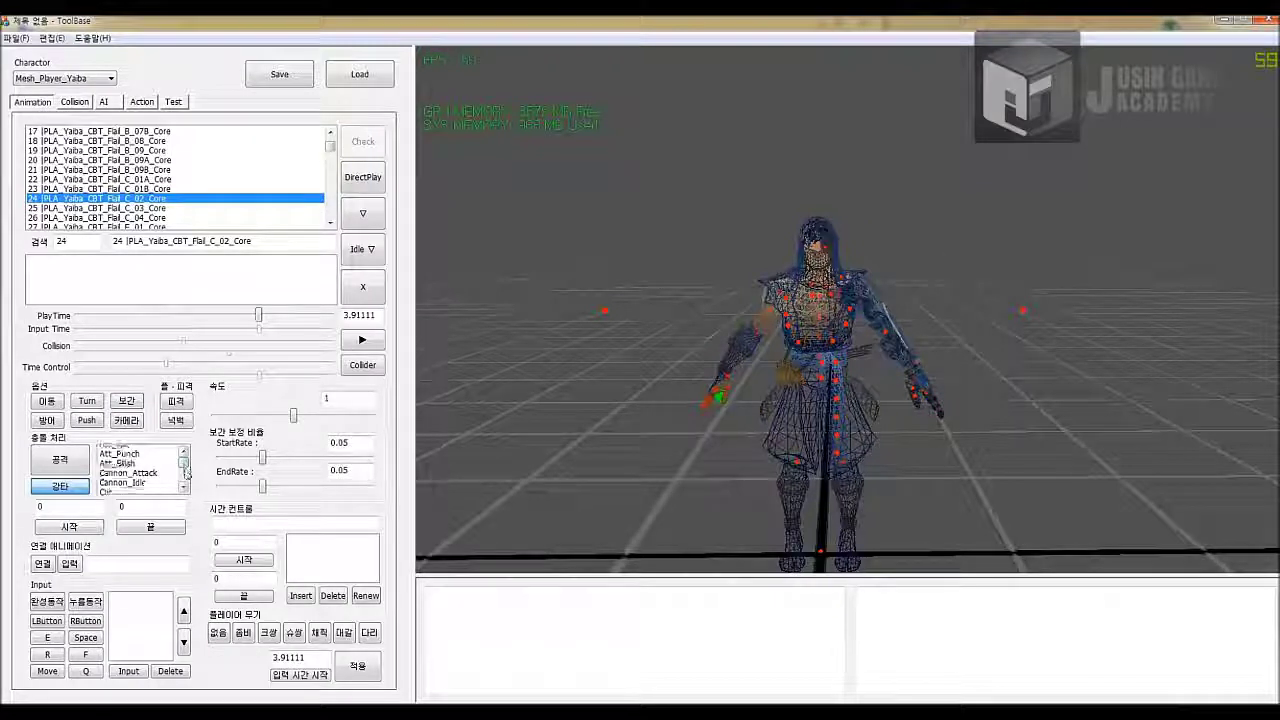
pyautogui.scroll(-3, 185, 475)
pyautogui.click(155, 480)
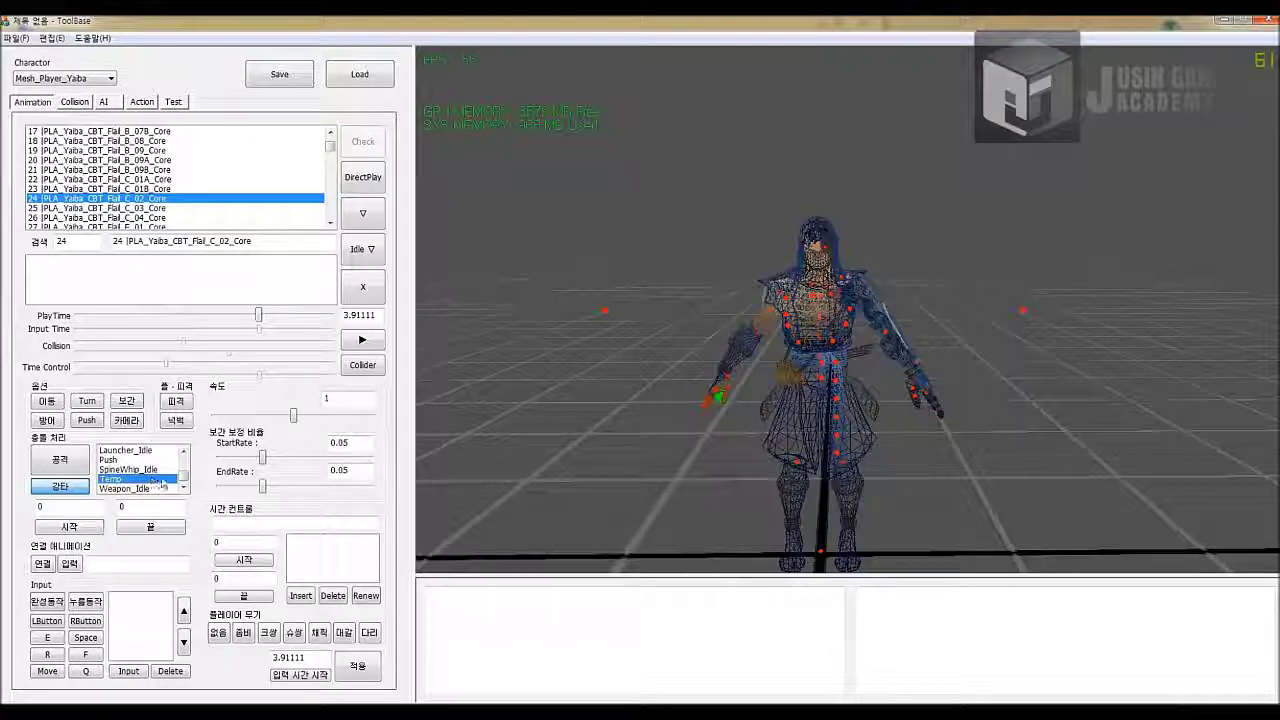
pyautogui.moveTo(182, 475)
pyautogui.mouseDown()
pyautogui.moveTo(185, 464)
pyautogui.moveTo(185, 480)
pyautogui.mouseUp()
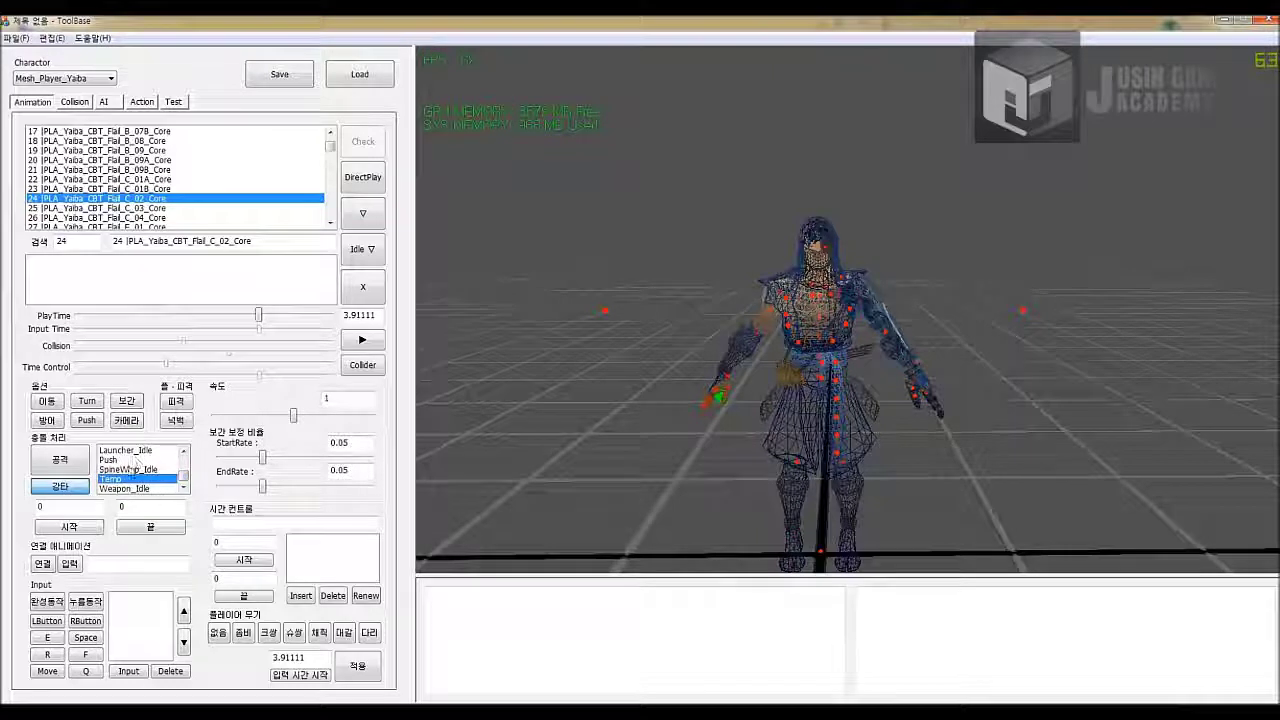
# - Open the AI settings, switch to the Mesh_Zom_Torso character and go through its states down to Damaged
pyautogui.click(103, 101)
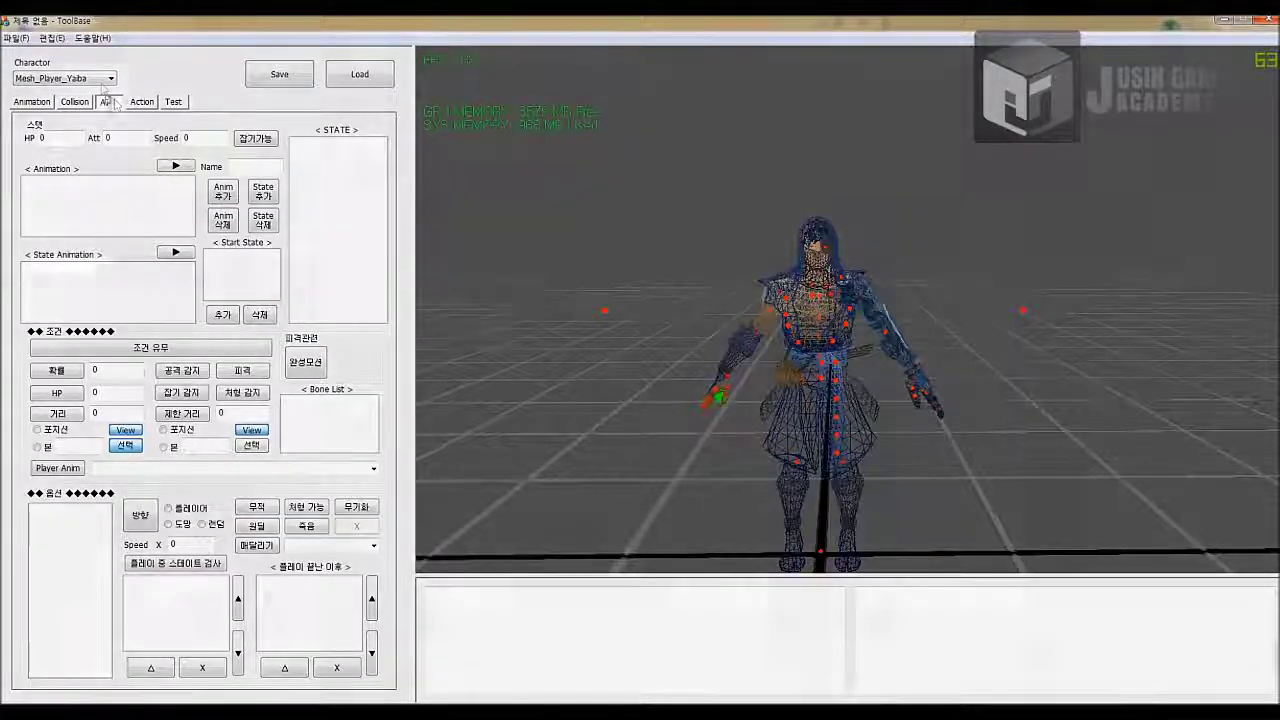
pyautogui.click(105, 78)
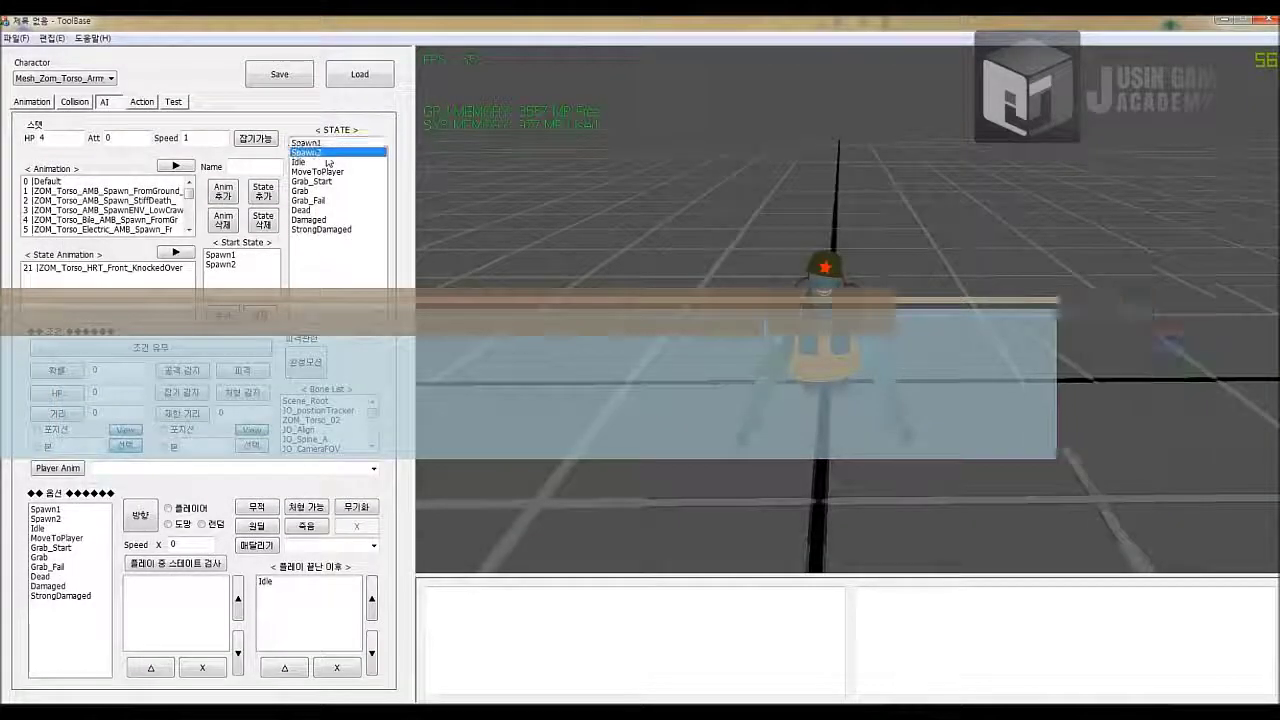
pyautogui.click(324, 172)
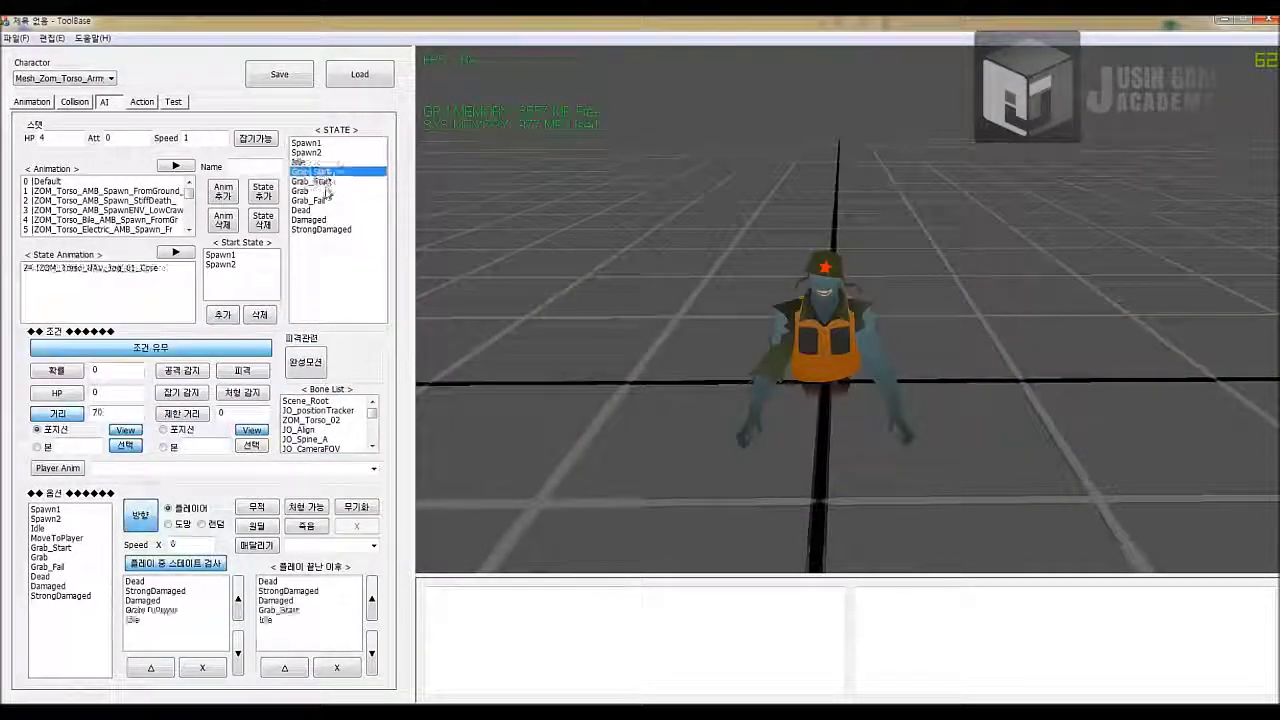
pyautogui.click(325, 190)
pyautogui.click(325, 201)
pyautogui.click(323, 211)
pyautogui.click(322, 220)
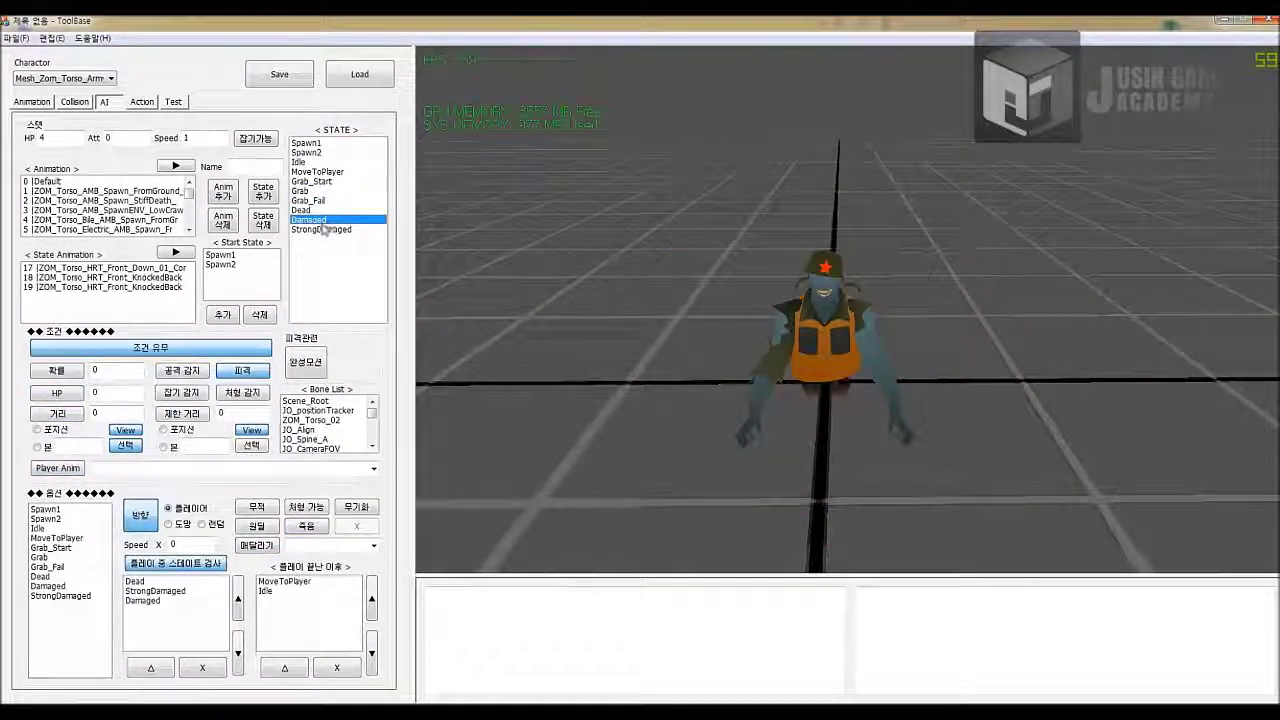
# - Set the zombie's stats to HP 5, Att 3 and Speed 2, and add a state named Temp_State
pyautogui.write('5')
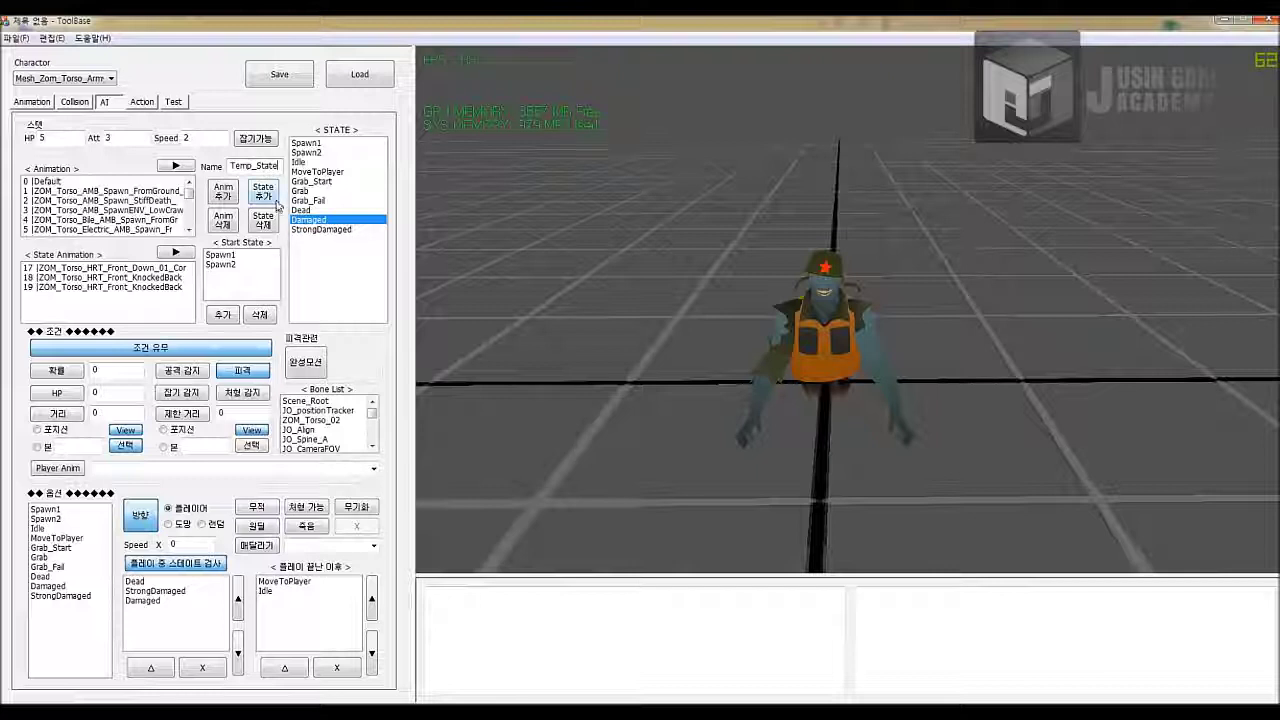
pyautogui.click(275, 200)
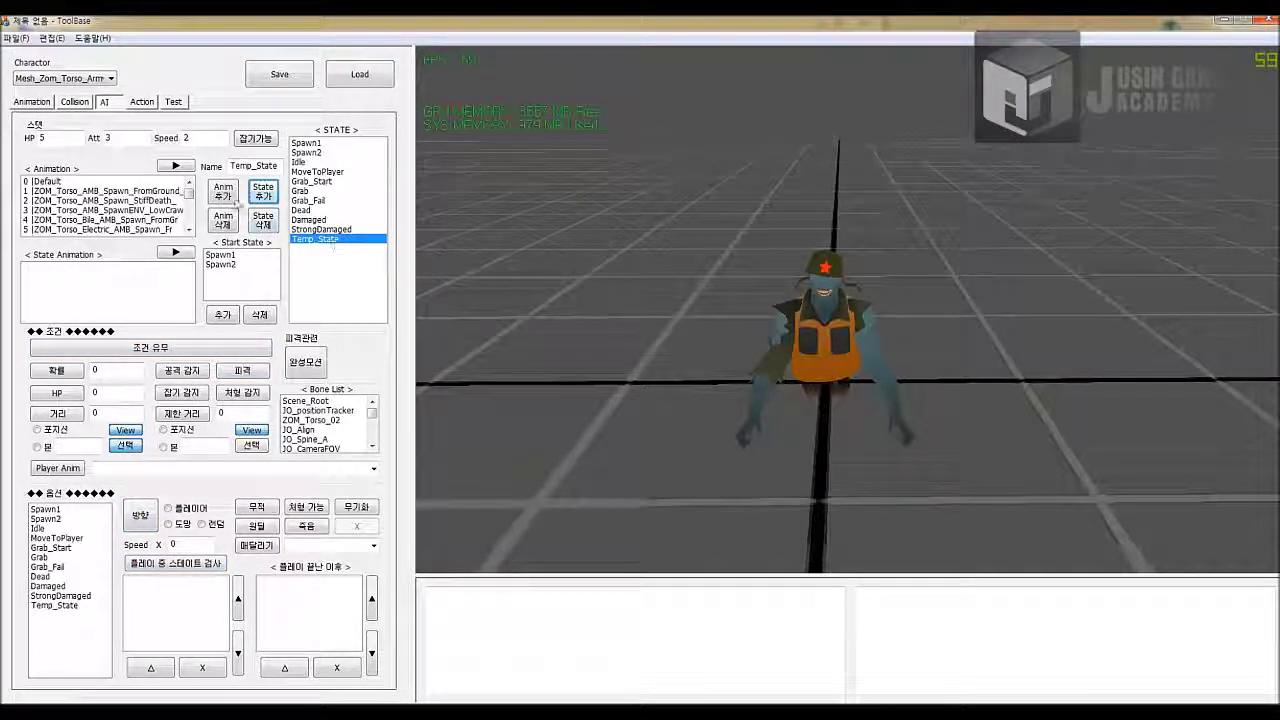
# - Preview animation 3, ZOM_Torso_AMB_SpawnENV_LowCrawl, and add it to Temp_State
pyautogui.click(145, 210)
pyautogui.click(174, 166)
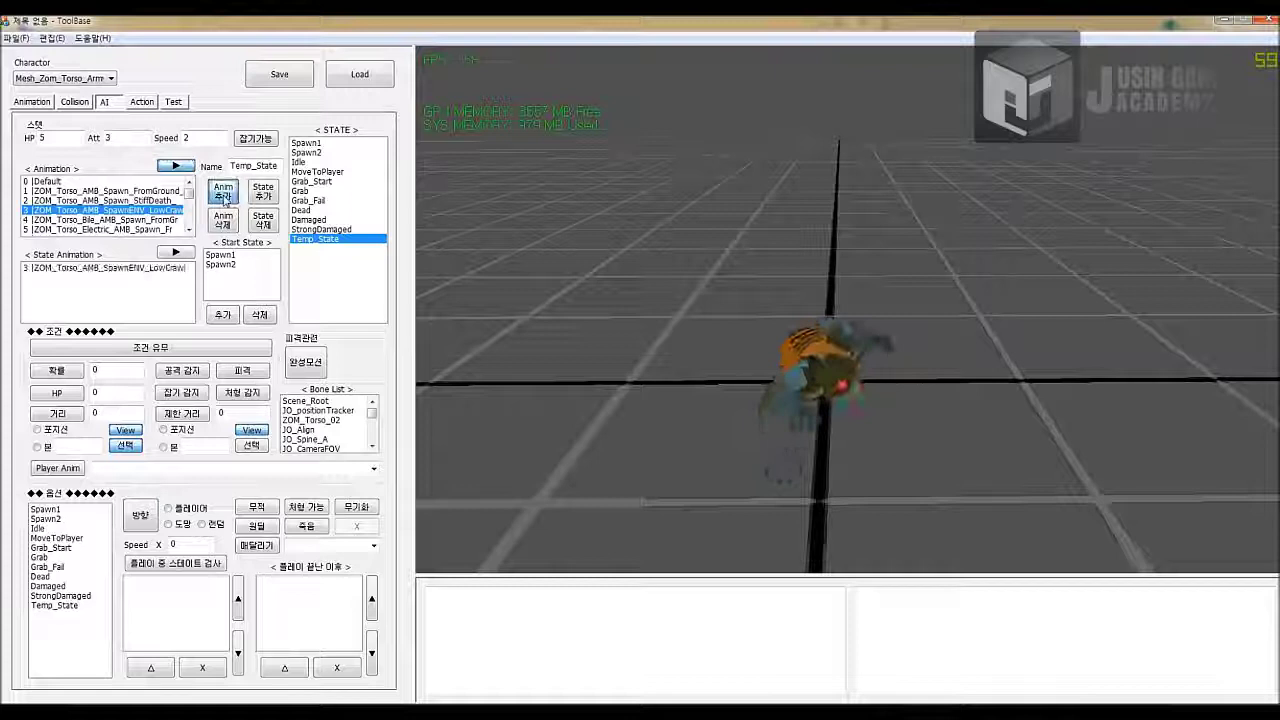
pyautogui.click(145, 268)
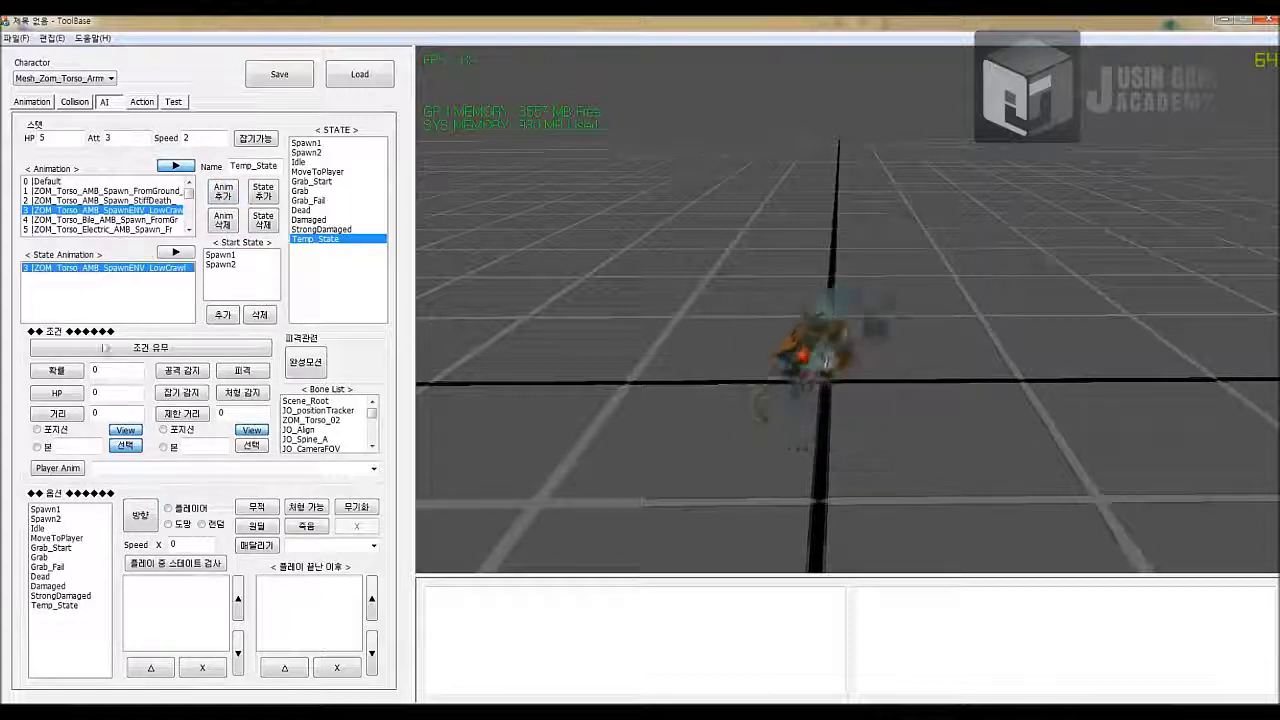
pyautogui.click(106, 347)
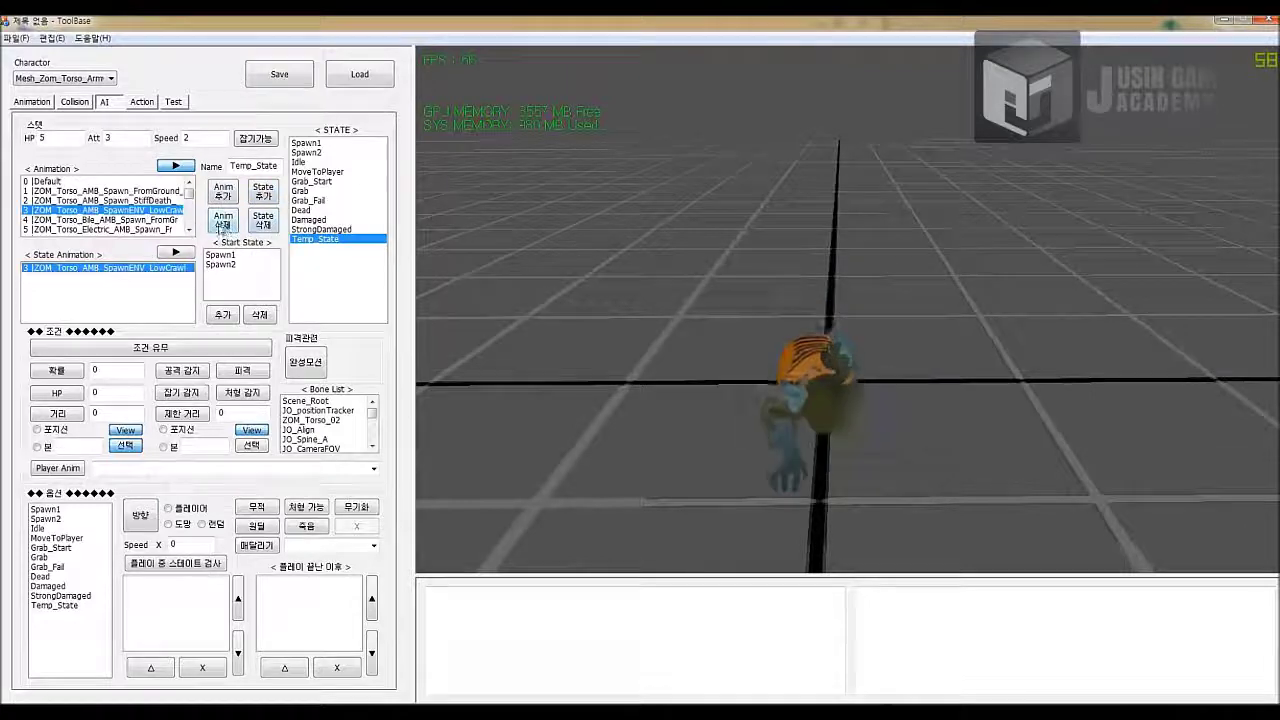
# - Add animation 4 (ZOM_Torso_Bile_AMB_Spawn) and animation 9 (ZOM_Torso_HRT_DeathElectrocution) to Temp_State
pyautogui.click(118, 219)
pyautogui.click(223, 191)
pyautogui.click(121, 210)
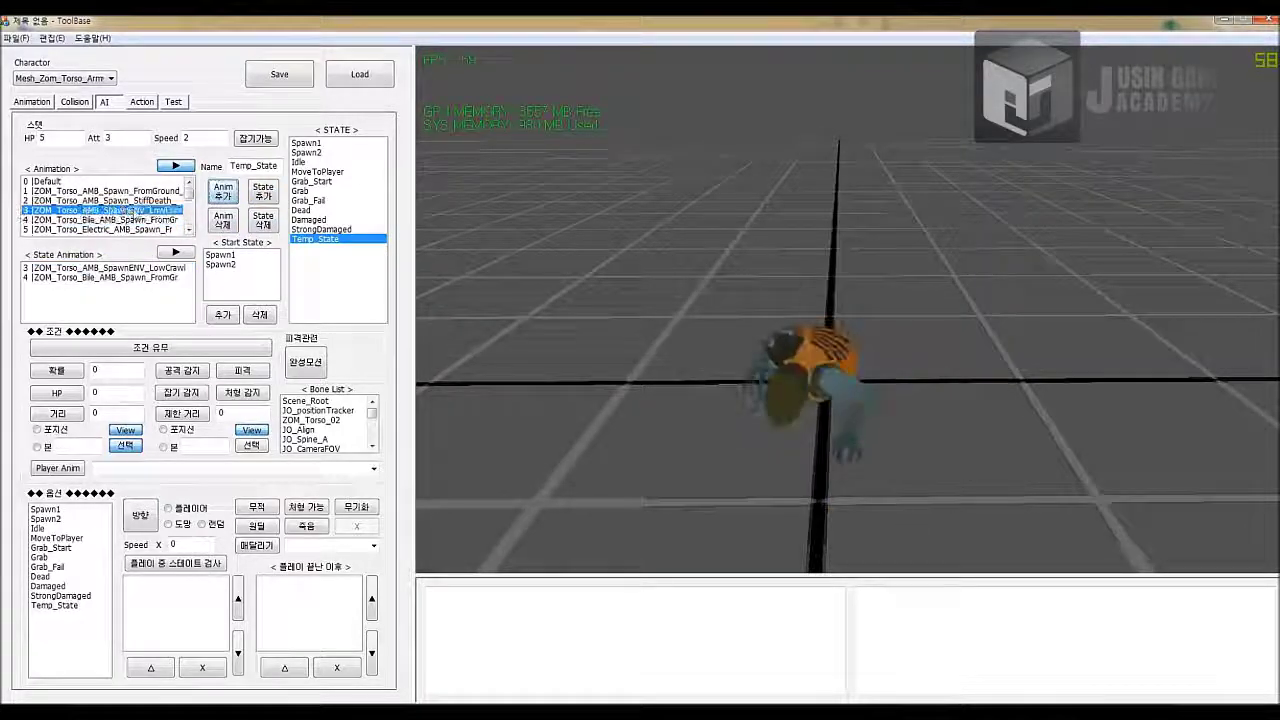
pyautogui.scroll(-2, 134, 209)
pyautogui.click(134, 210)
pyautogui.click(221, 193)
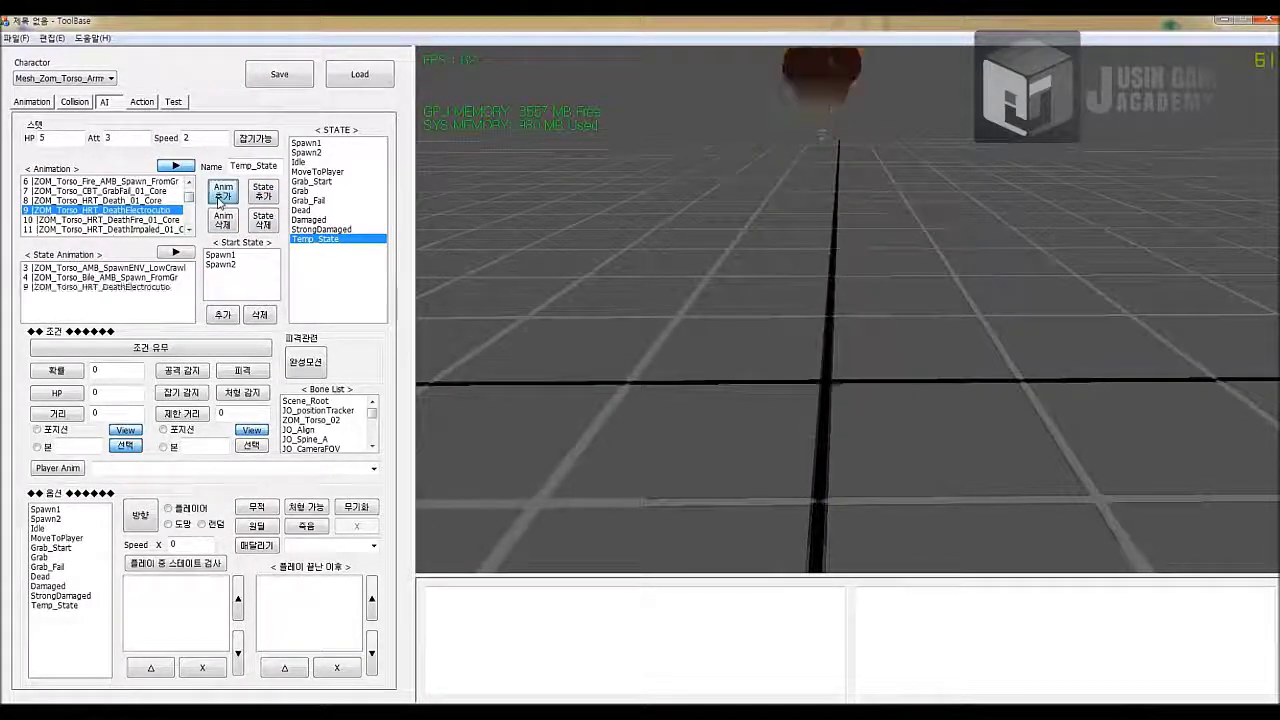
# - Remove animation 3 (ZOM_Torso_AMB_SpawnENV_LowCrawl) and animation 9 (ZOM_Torso_HRT_DeathElectrocution) from Temp_State
pyautogui.click(140, 277)
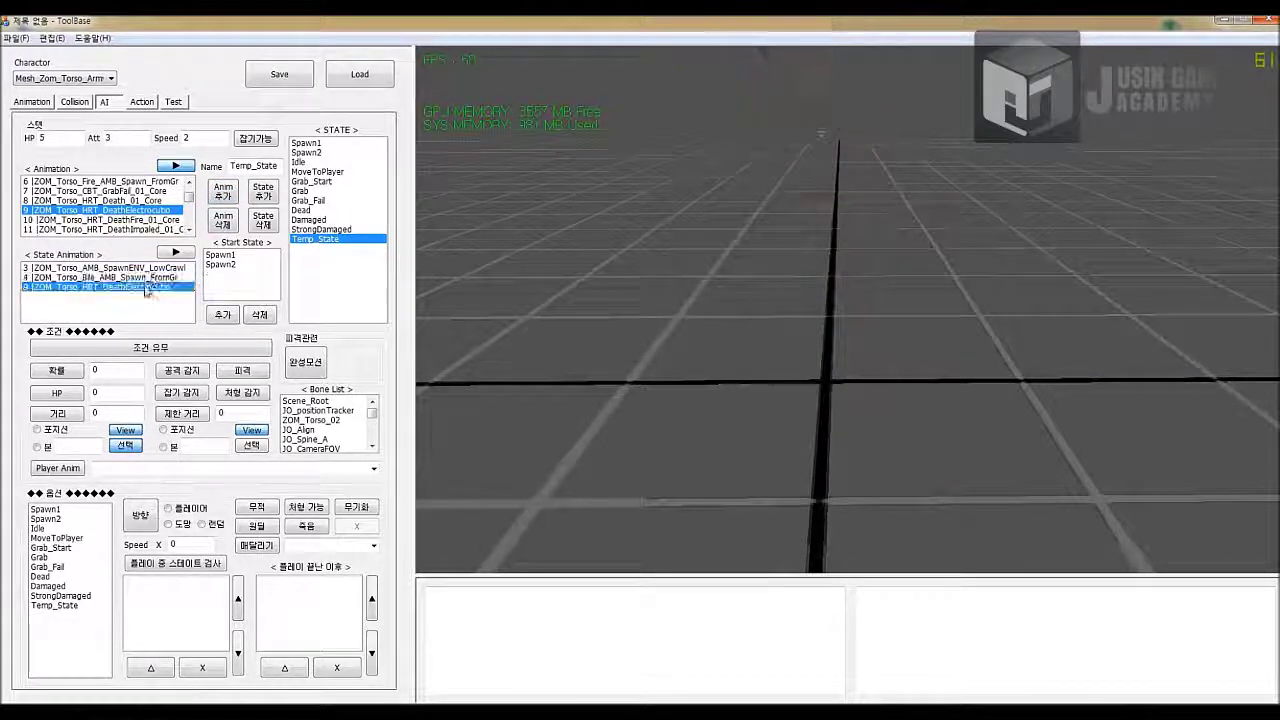
pyautogui.click(110, 267)
pyautogui.click(223, 219)
pyautogui.click(149, 277)
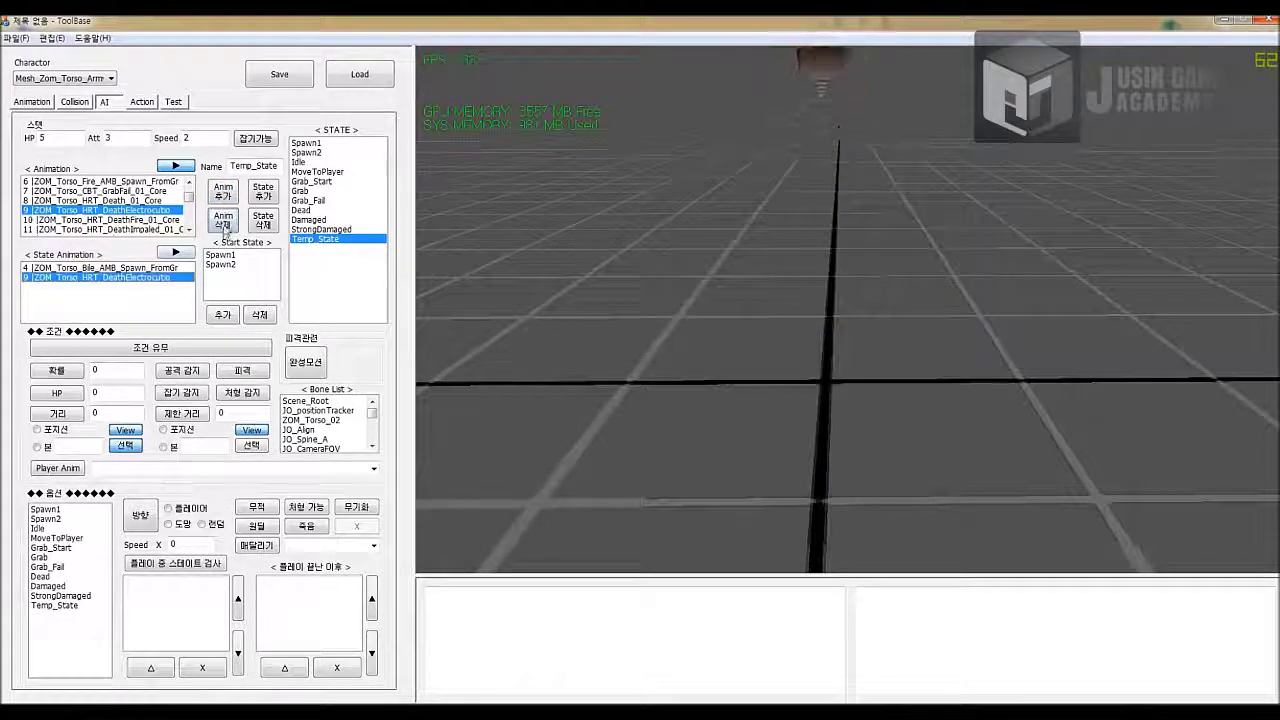
pyautogui.click(224, 225)
pyautogui.click(159, 269)
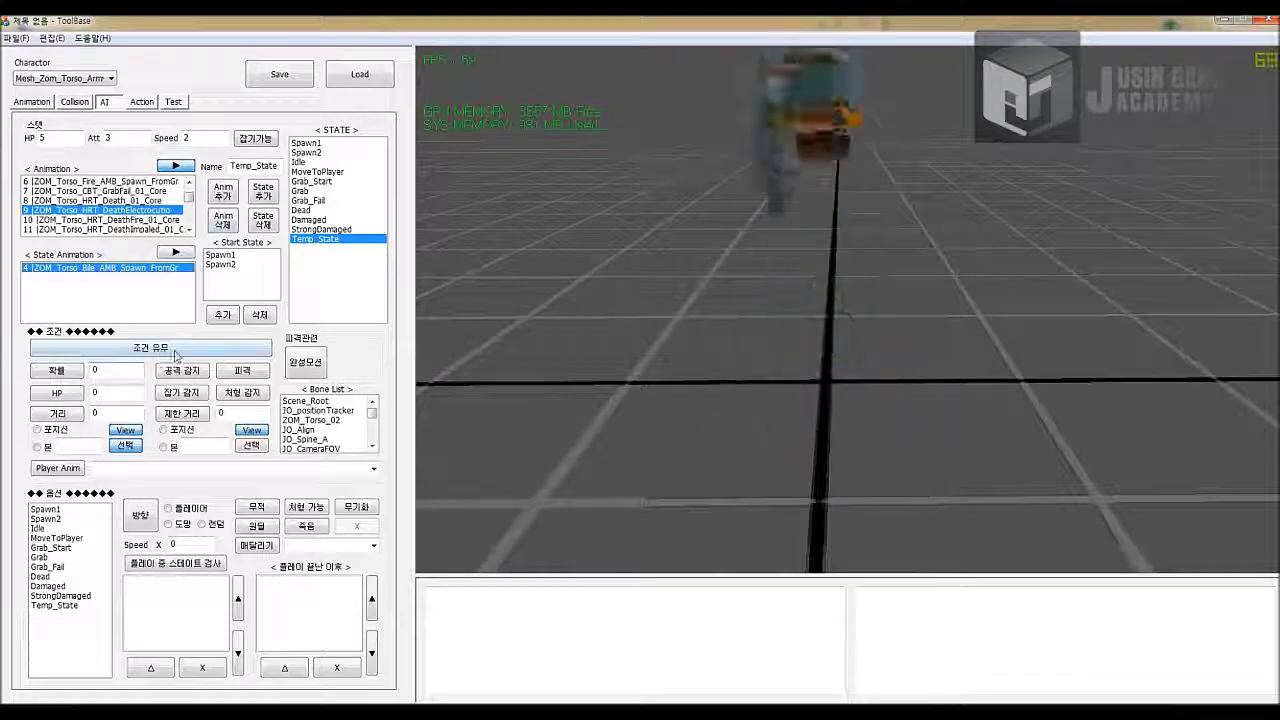
# - Enable conditions for Temp_State and set a position-based distance (거리) condition of 2
pyautogui.click(66, 371)
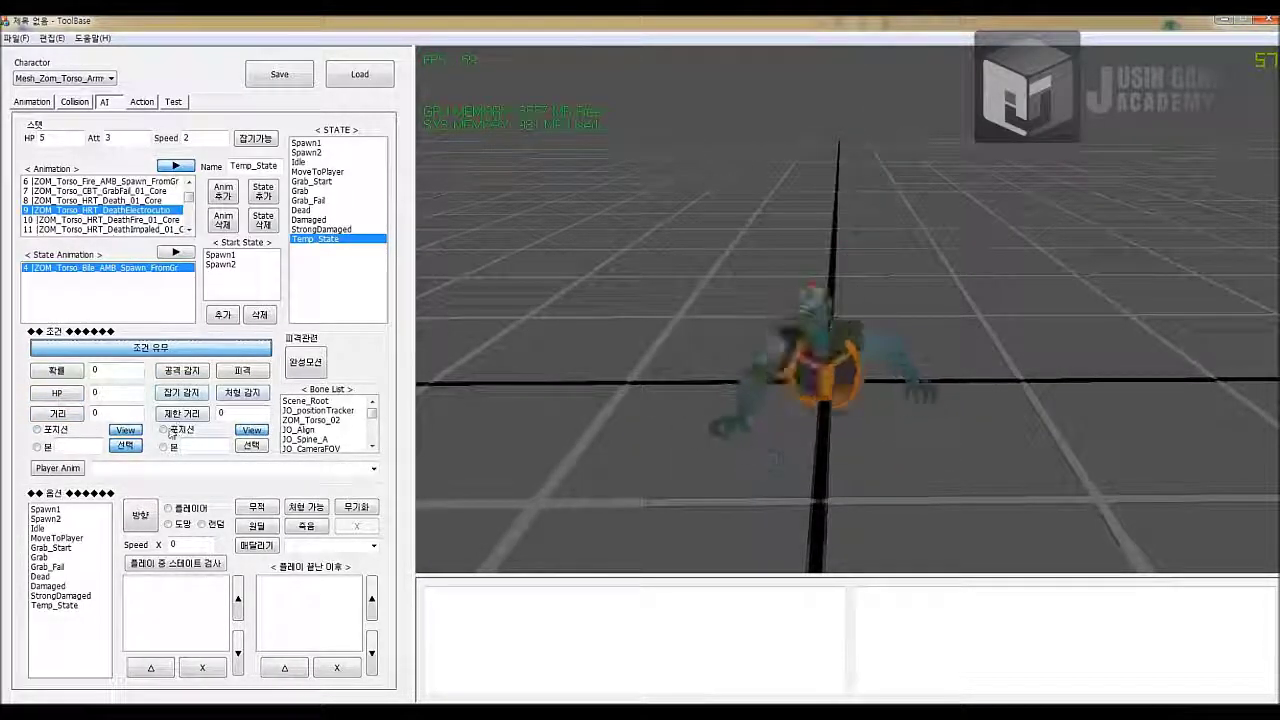
pyautogui.click(53, 432)
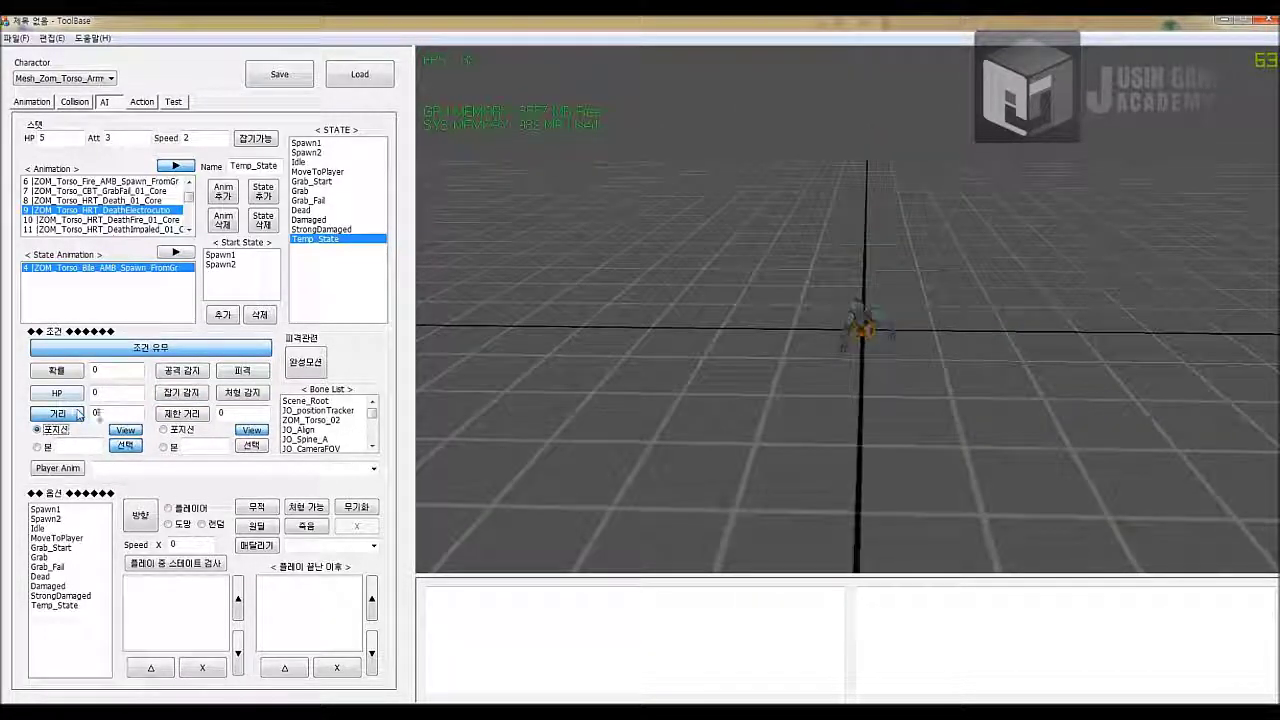
pyautogui.moveTo(102, 413); pyautogui.dragTo(86, 413)
pyautogui.write('2')
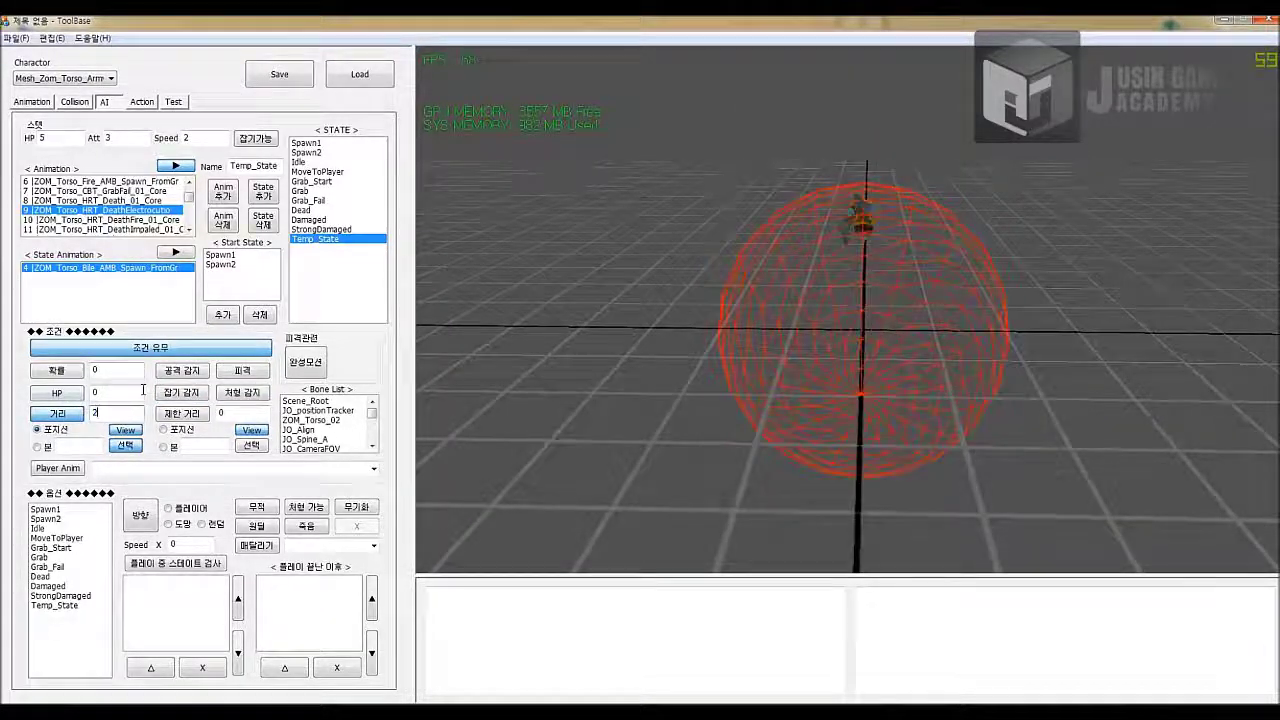
# - Enable the limit distance (제한 거리) condition, base it on position and set it to 3
pyautogui.click(188, 416)
pyautogui.moveTo(242, 415); pyautogui.dragTo(170, 416)
pyautogui.click(166, 429)
pyautogui.doubleClick(228, 413)
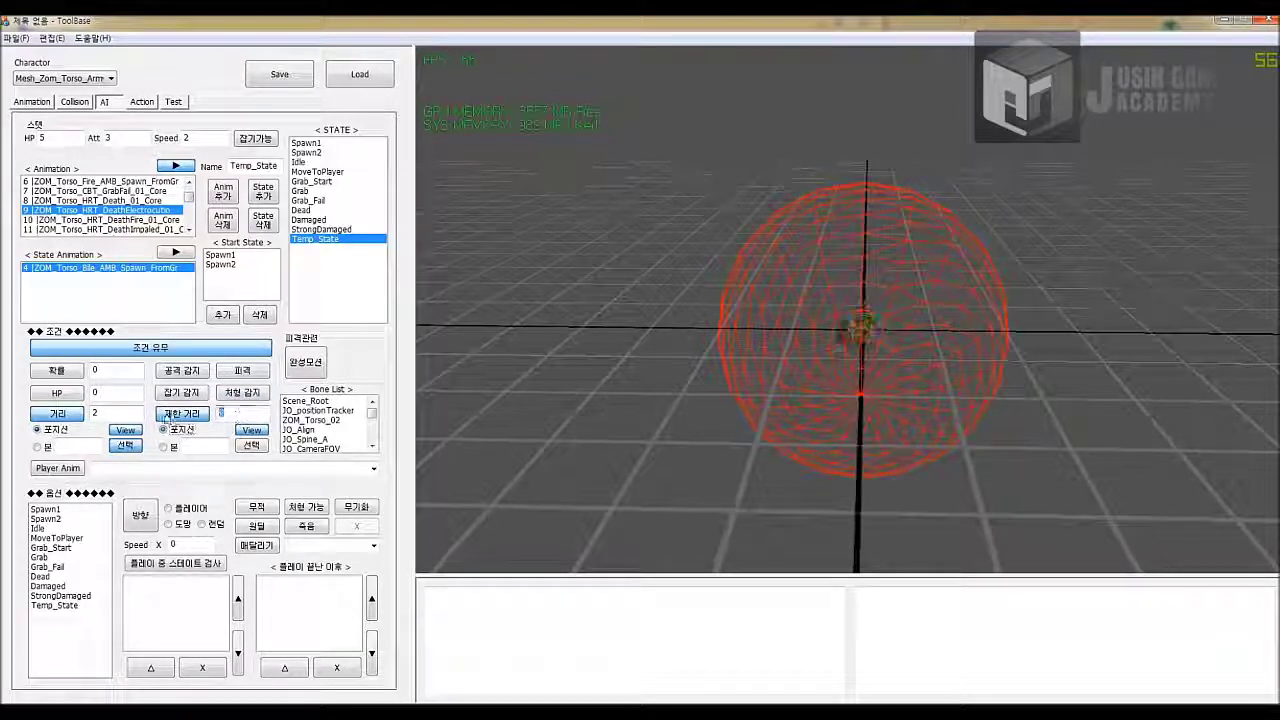
pyautogui.write('3')
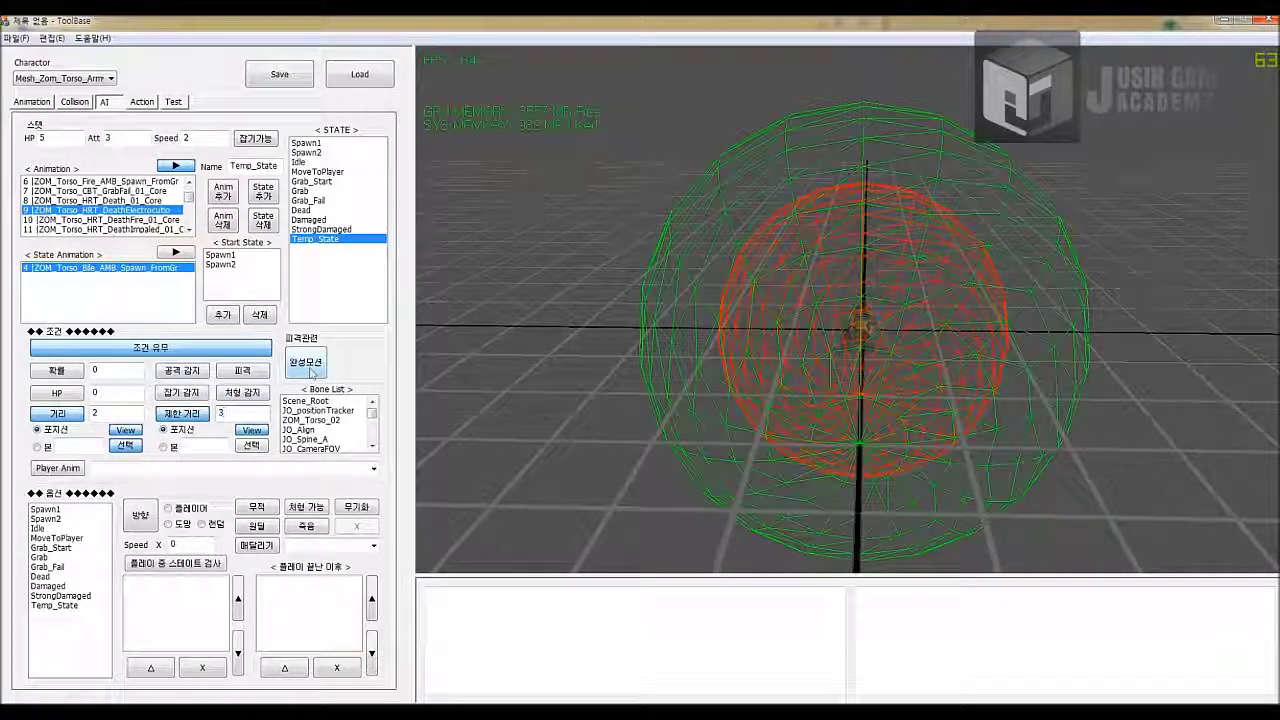
# - Enable the Player Anim condition and choose animation 120, PLA_Yaiba_CBT_Block_End_Core
pyautogui.click(57, 468)
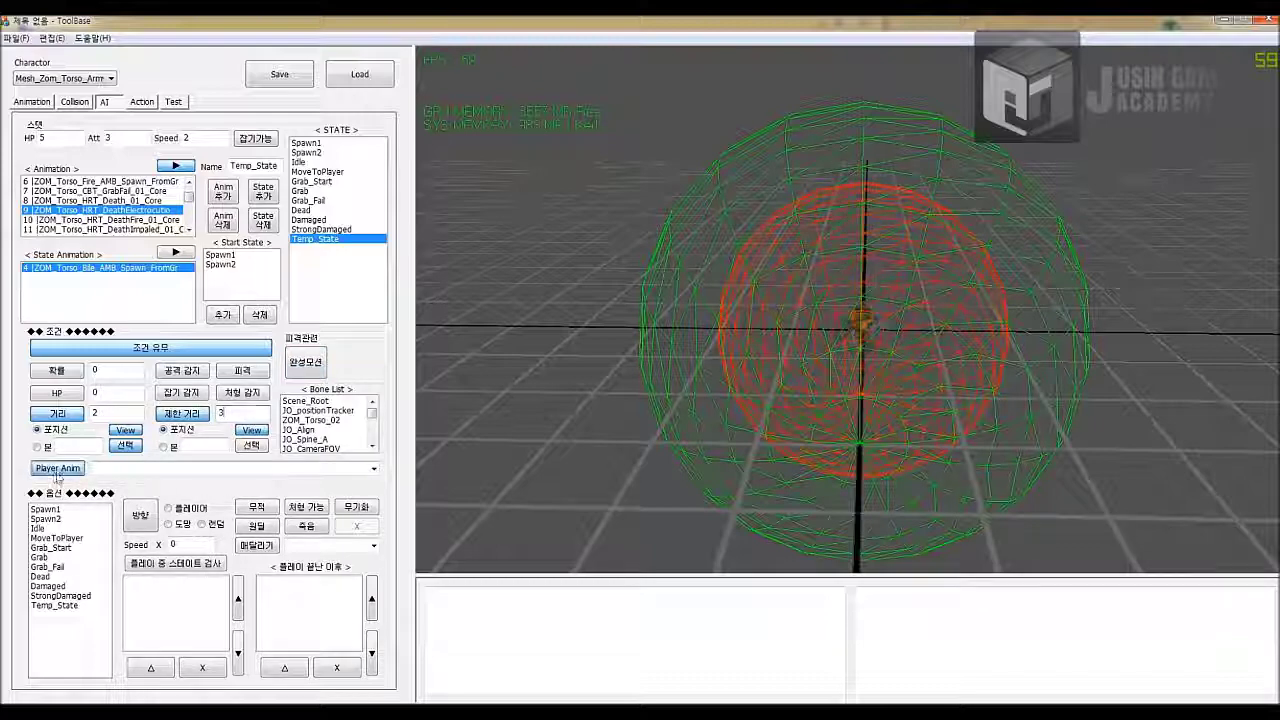
pyautogui.click(178, 469)
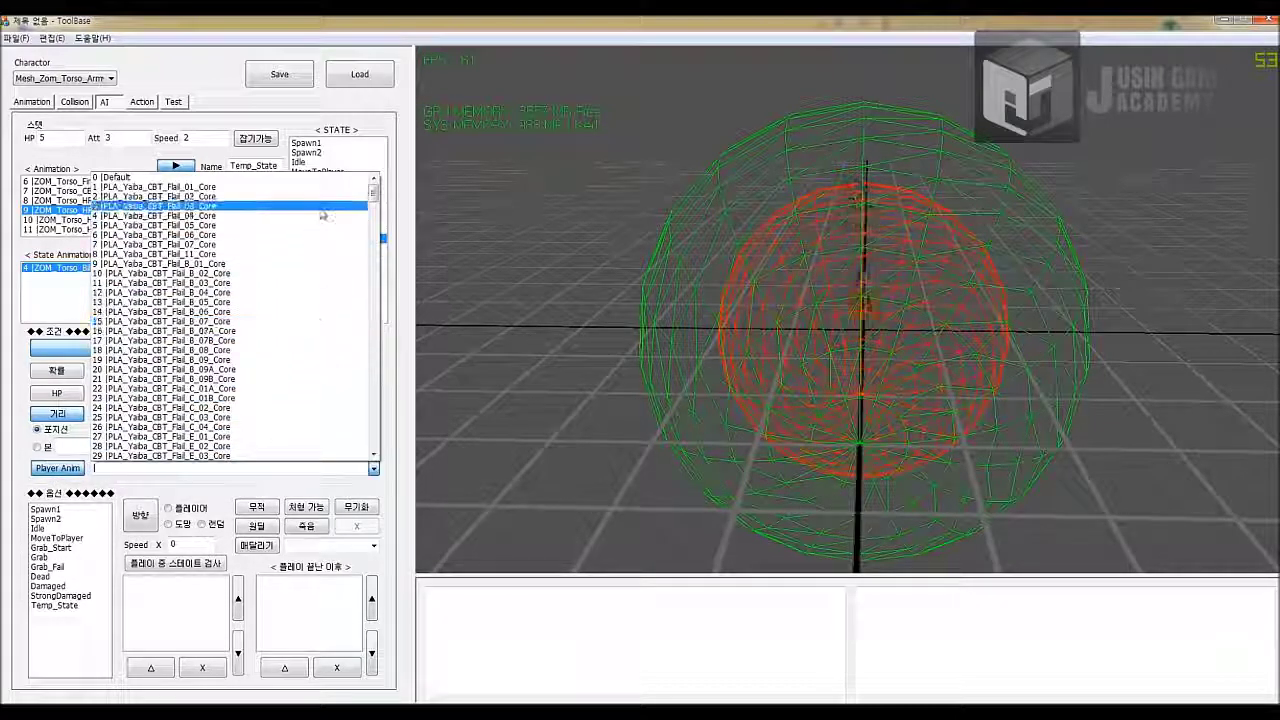
pyautogui.moveTo(373, 192); pyautogui.dragTo(384, 264)
pyautogui.click(318, 321)
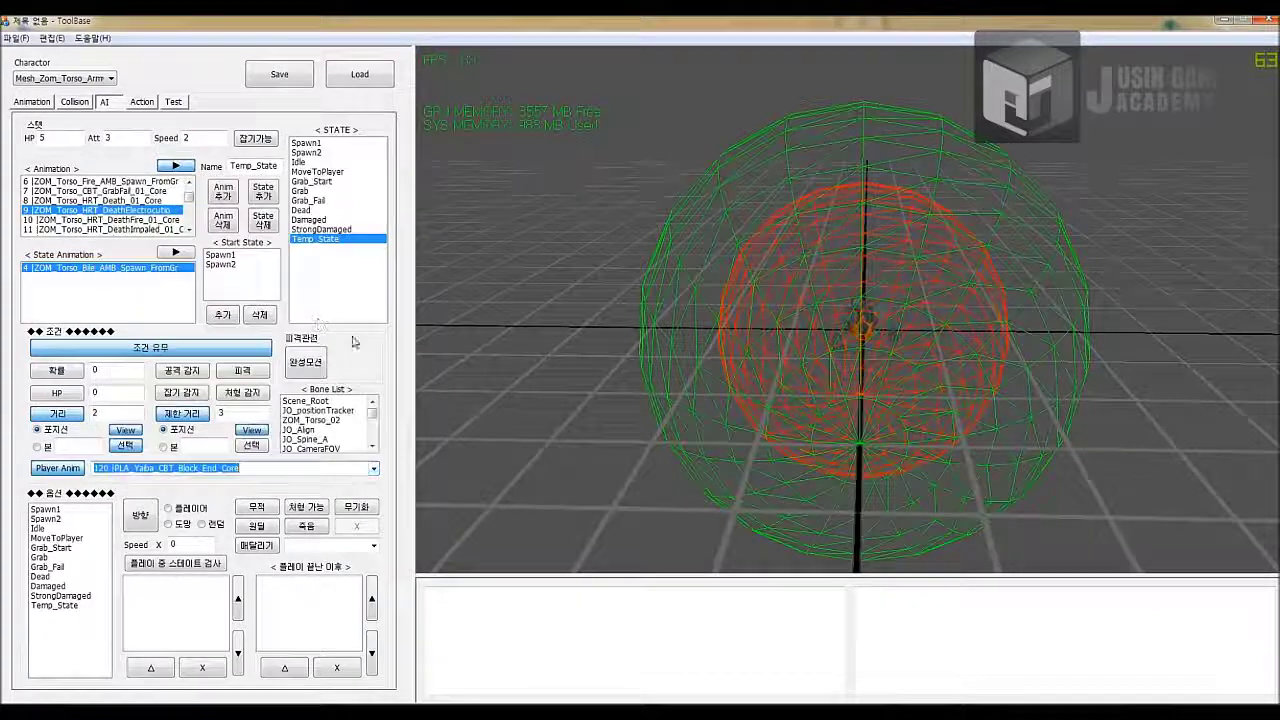
# - Switch the limit distance (제한 거리) from position to bone and assign the JO_Spine_B bone to it
pyautogui.click(366, 411)
pyautogui.click(368, 420)
pyautogui.click(374, 420)
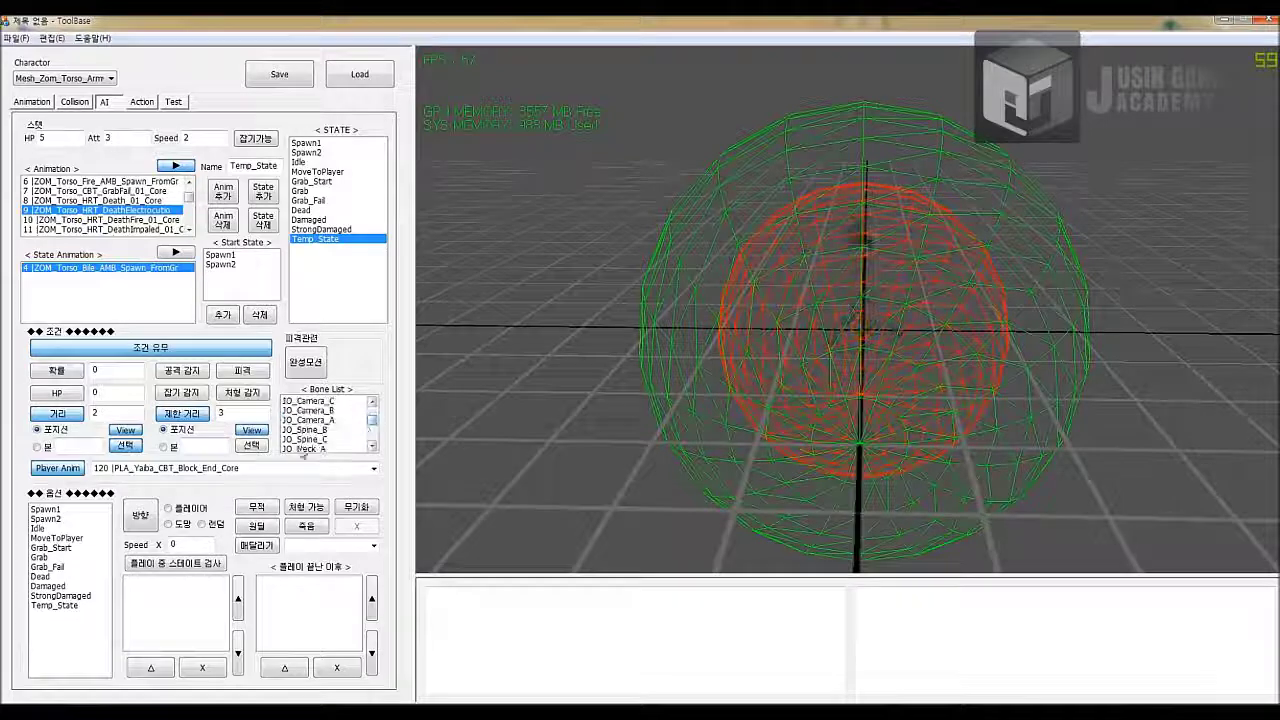
pyautogui.click(163, 446)
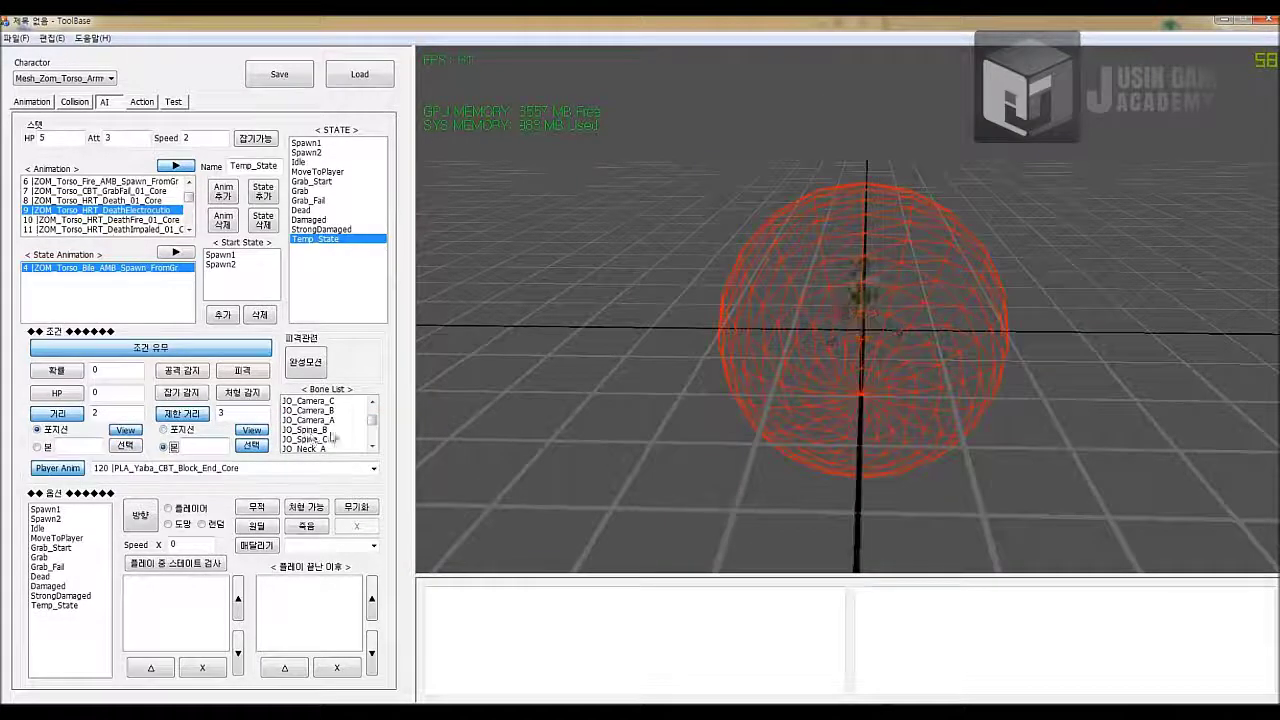
pyautogui.click(344, 430)
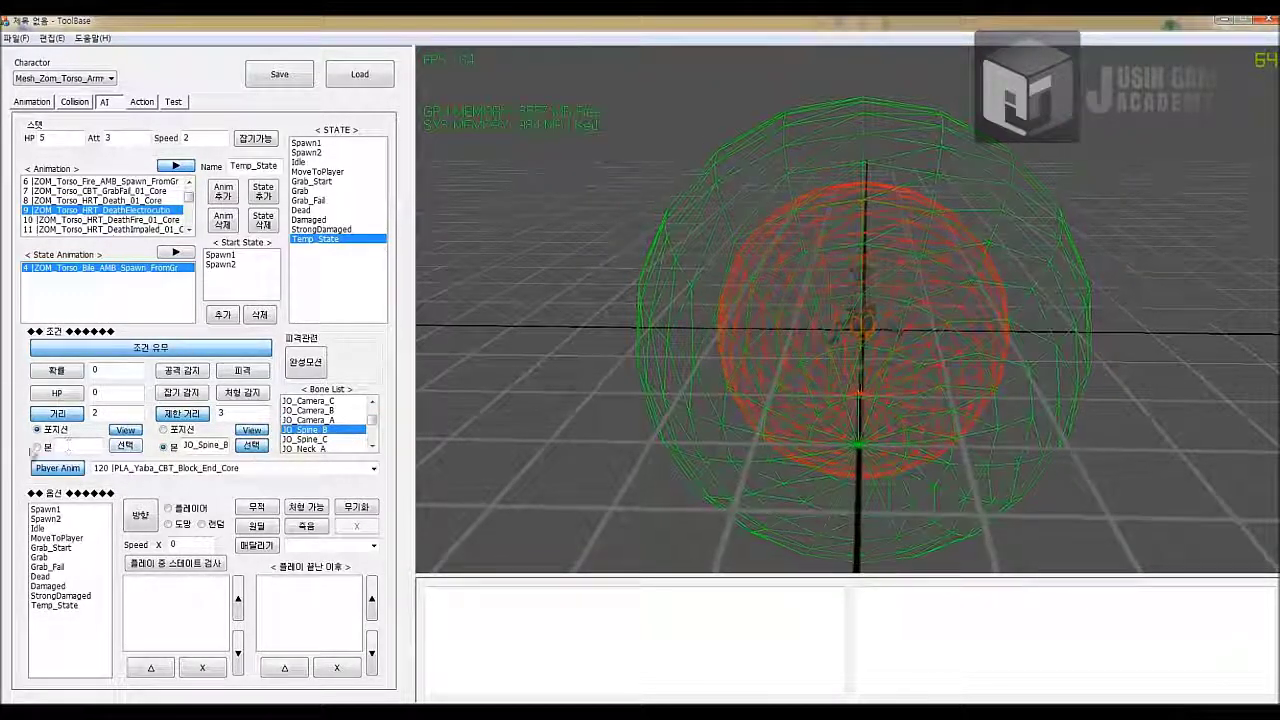
# - Change the limit distance bone to JO_Camera_C, and base the distance (거리) condition on the JO_Spine_C bone
pyautogui.click(37, 447)
pyautogui.click(322, 439)
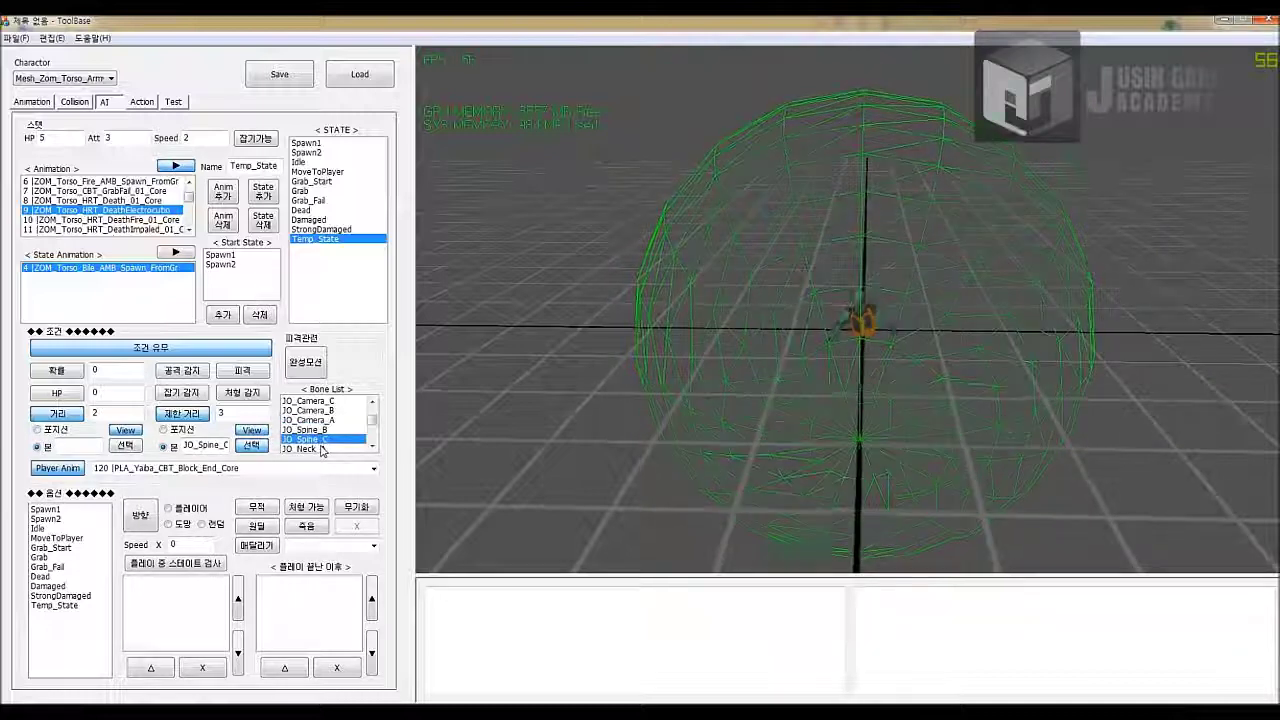
pyautogui.click(332, 410)
pyautogui.click(328, 401)
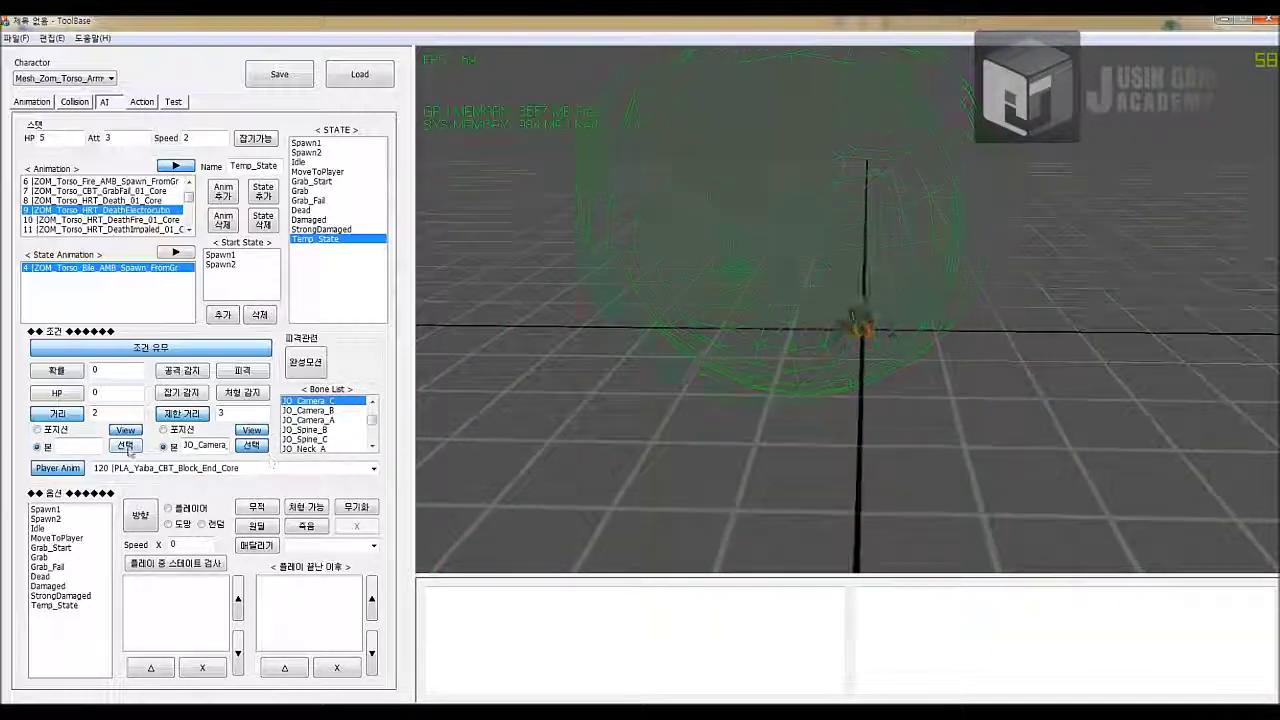
pyautogui.click(126, 446)
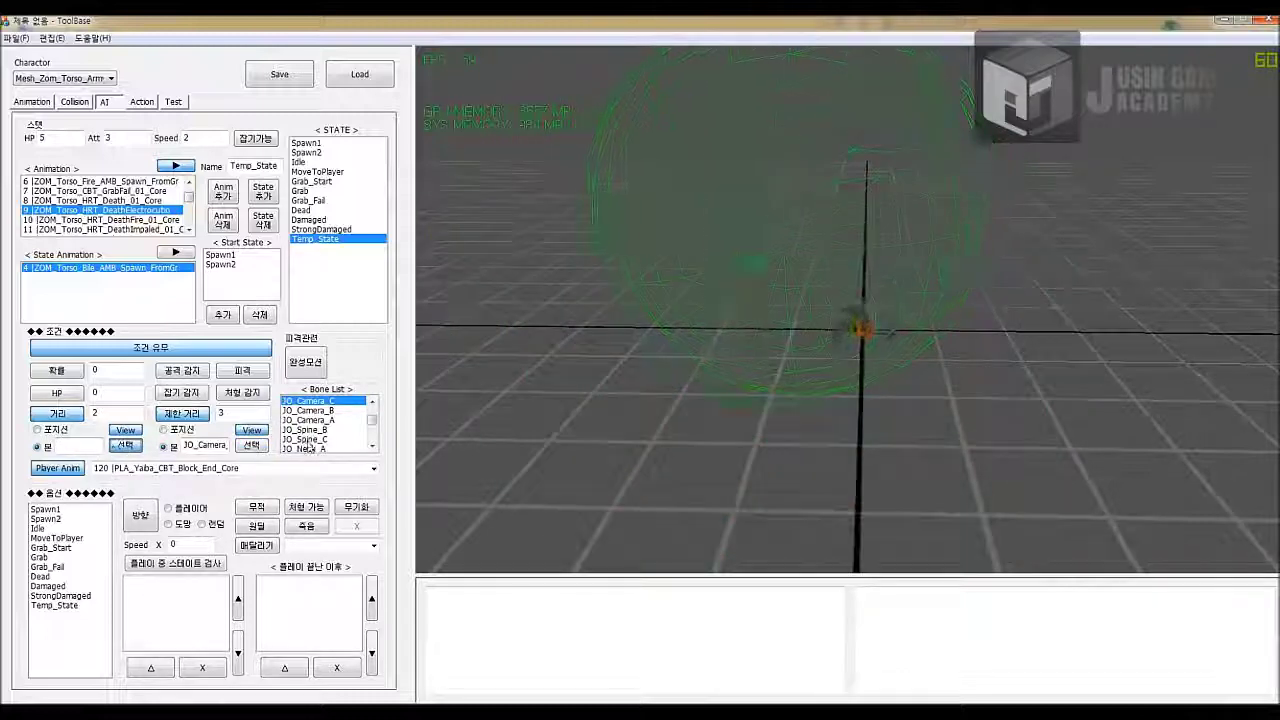
pyautogui.click(314, 440)
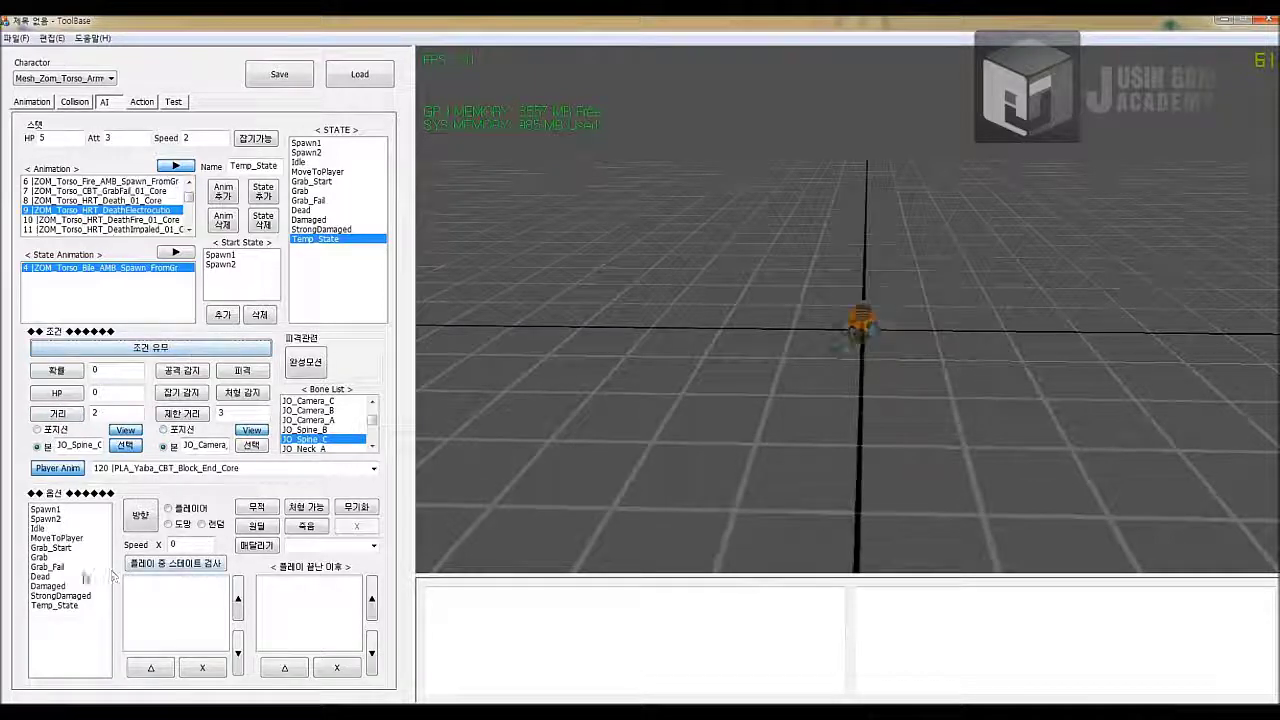
# - Look through the states available in the option (옵션) section's state list
pyautogui.click(141, 516)
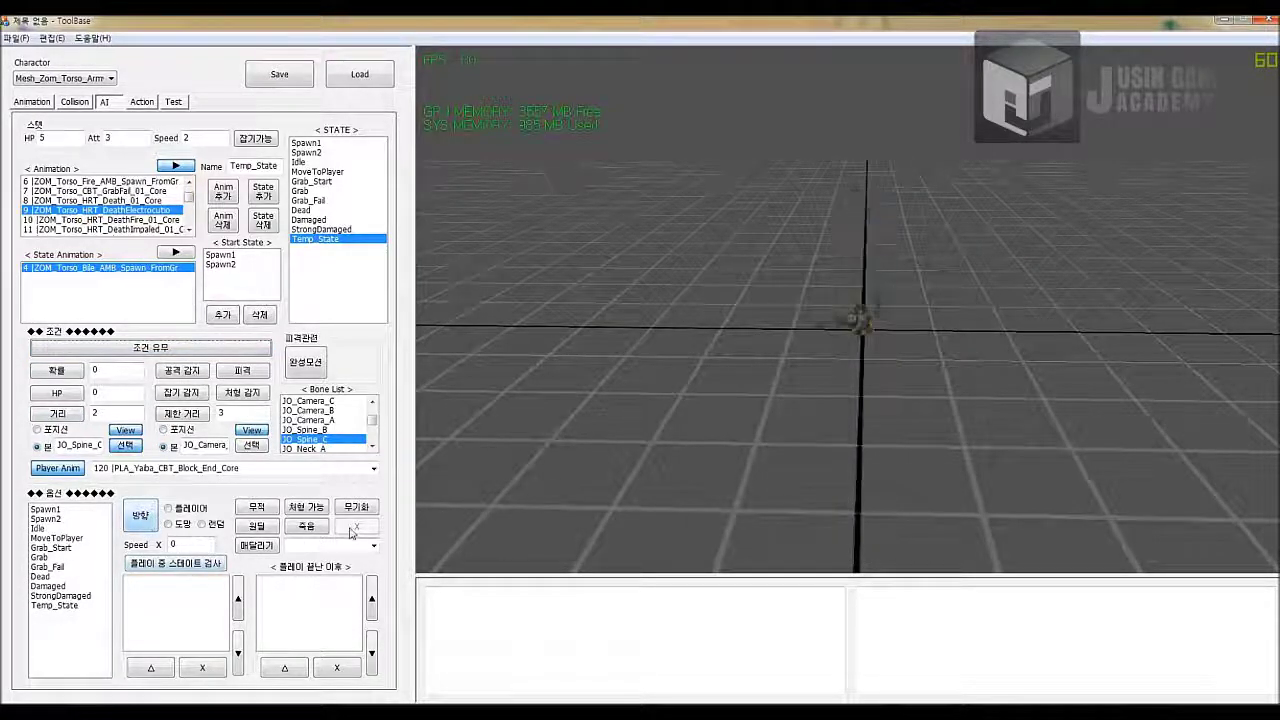
pyautogui.click(52, 548)
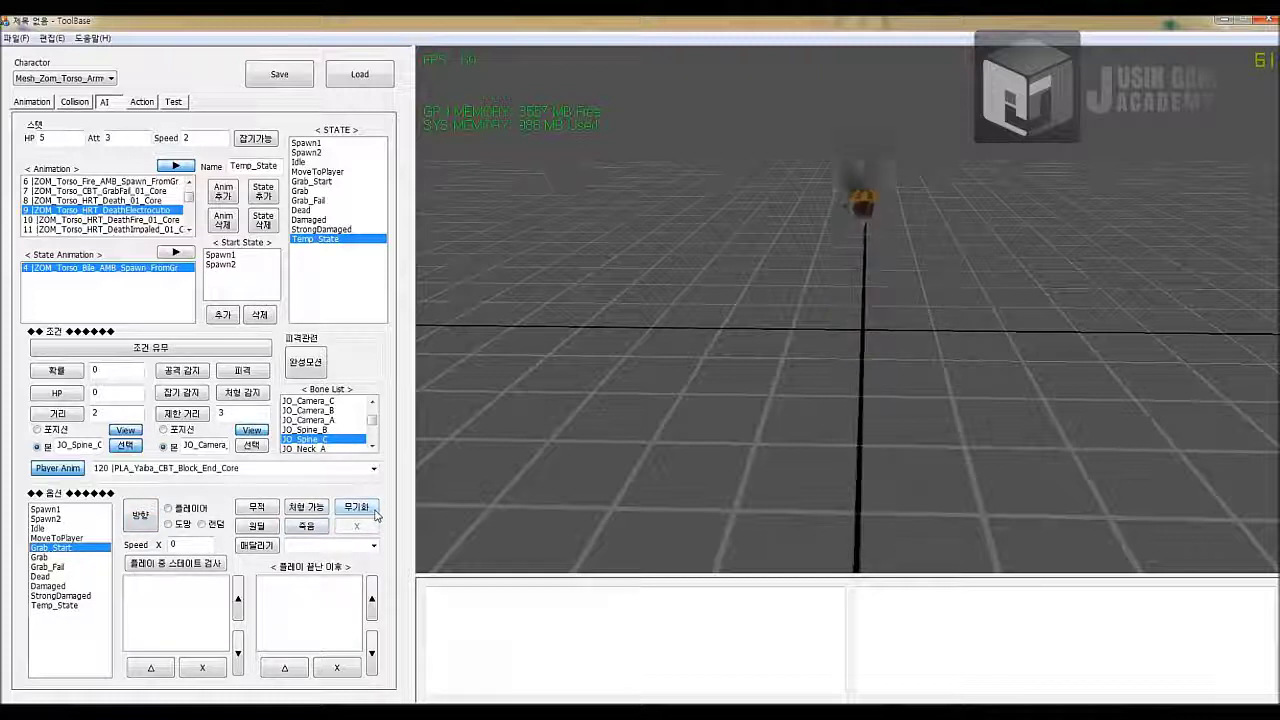
pyautogui.click(62, 567)
pyautogui.click(78, 606)
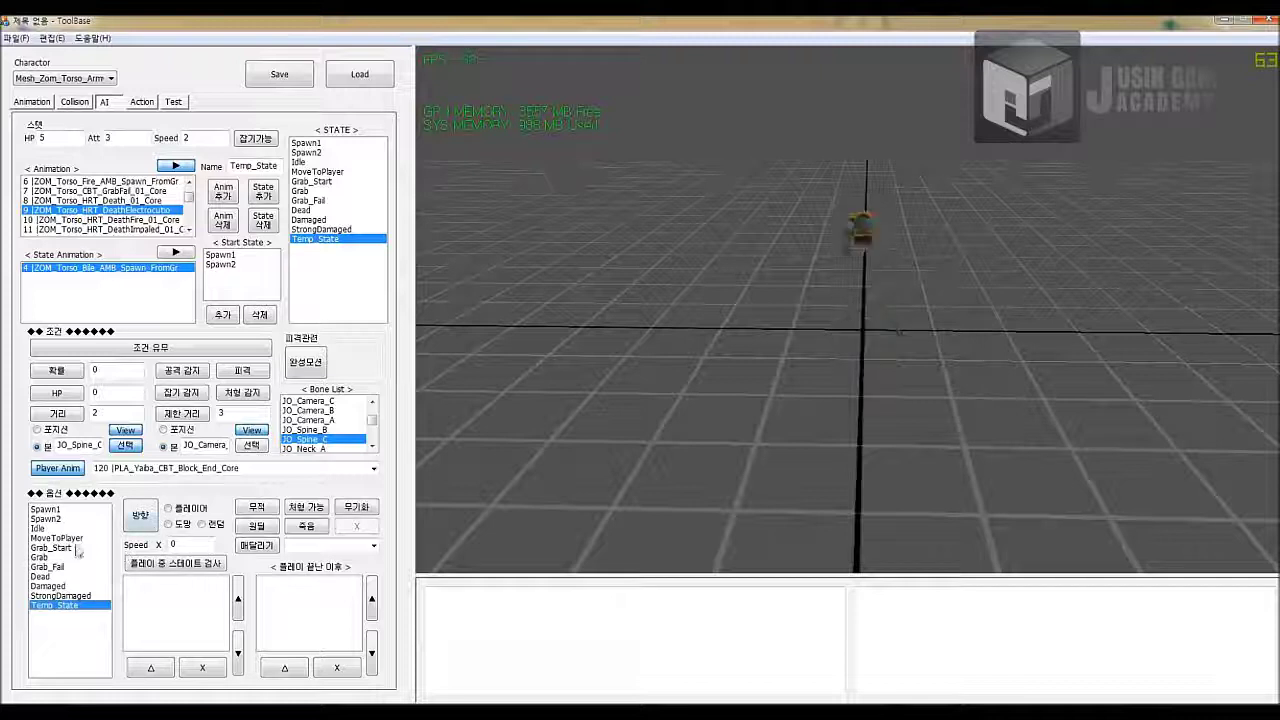
pyautogui.click(42, 550)
pyautogui.click(52, 567)
pyautogui.click(56, 586)
pyautogui.click(58, 595)
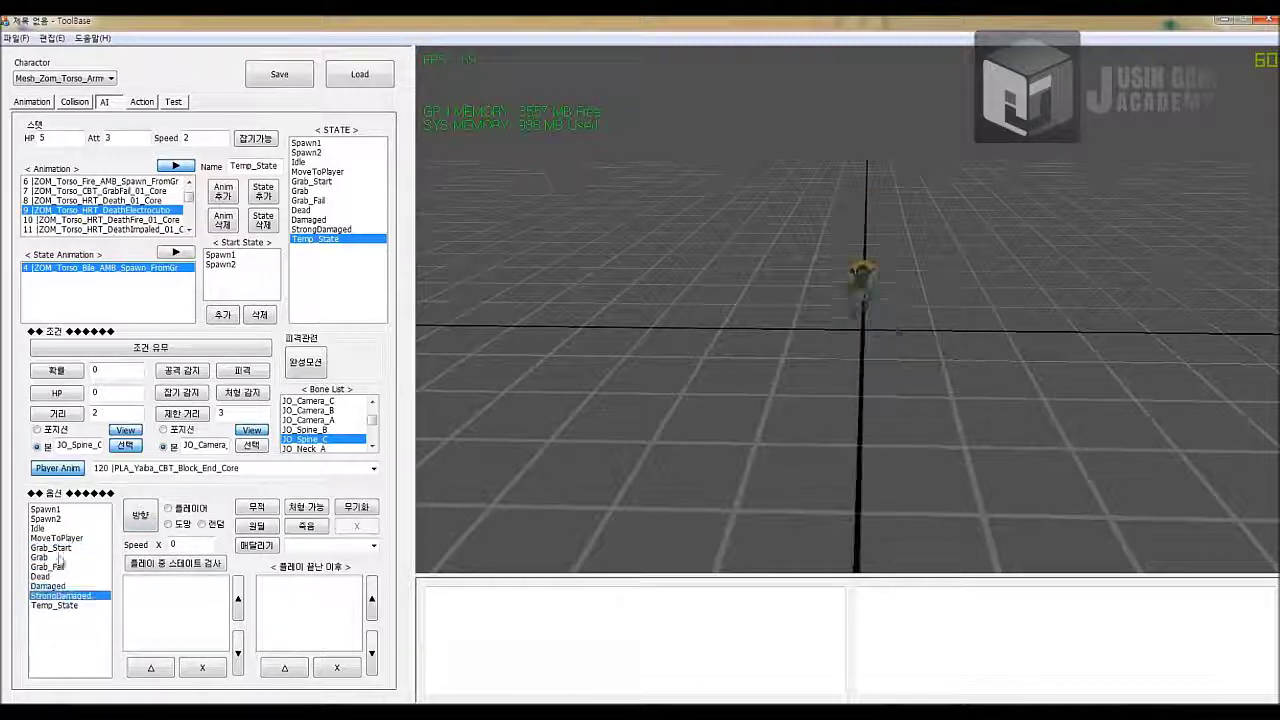
pyautogui.click(70, 519)
pyautogui.click(72, 509)
pyautogui.click(69, 529)
pyautogui.click(70, 557)
pyautogui.click(72, 576)
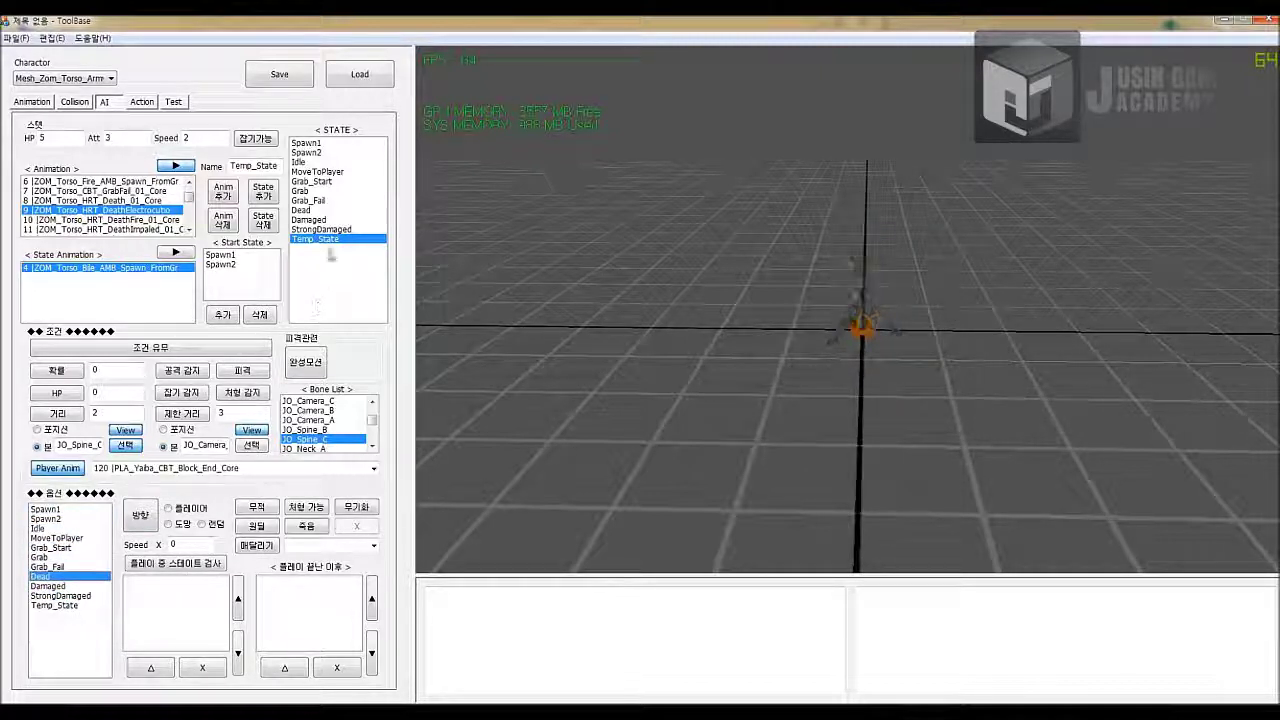
# - Review the settings of other states such as StrongDamaged, Damaged, Grab_Fail, MoveToPlayer, Spawn2 and Spawn1, and return to Temp_State
pyautogui.click(333, 230)
pyautogui.click(334, 220)
pyautogui.click(336, 200)
pyautogui.click(342, 171)
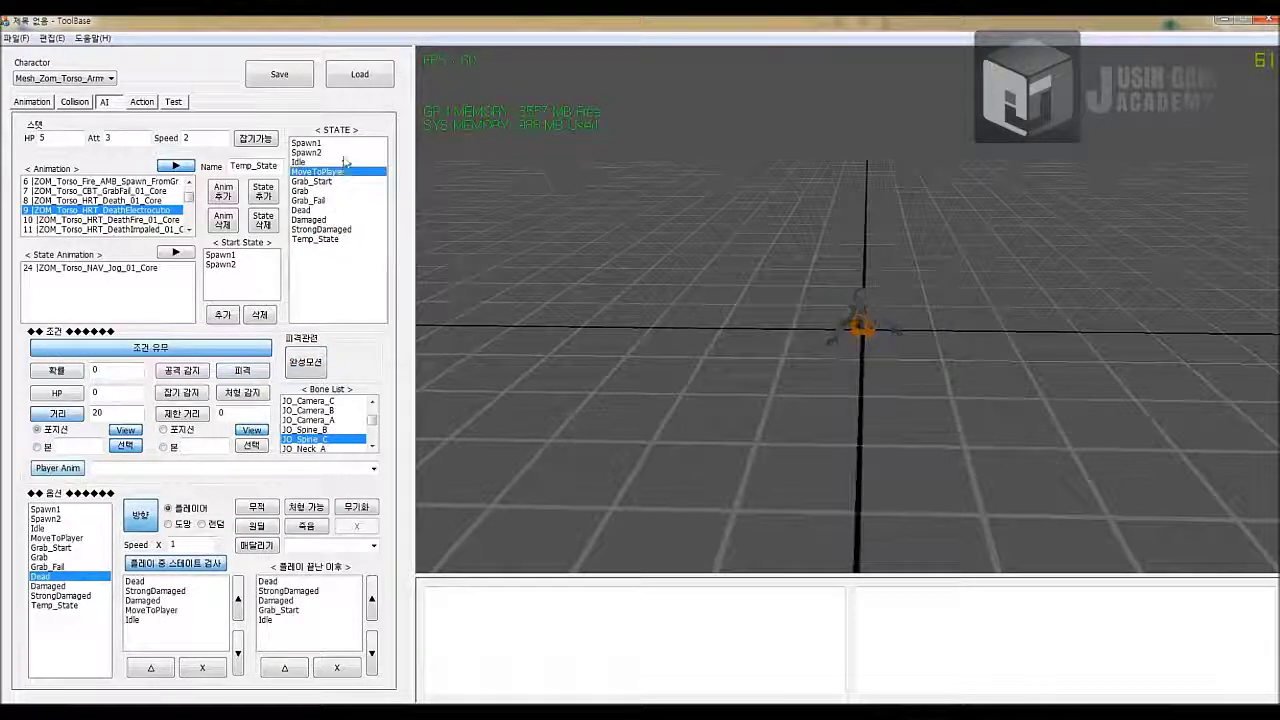
pyautogui.click(346, 153)
pyautogui.click(348, 144)
pyautogui.click(316, 239)
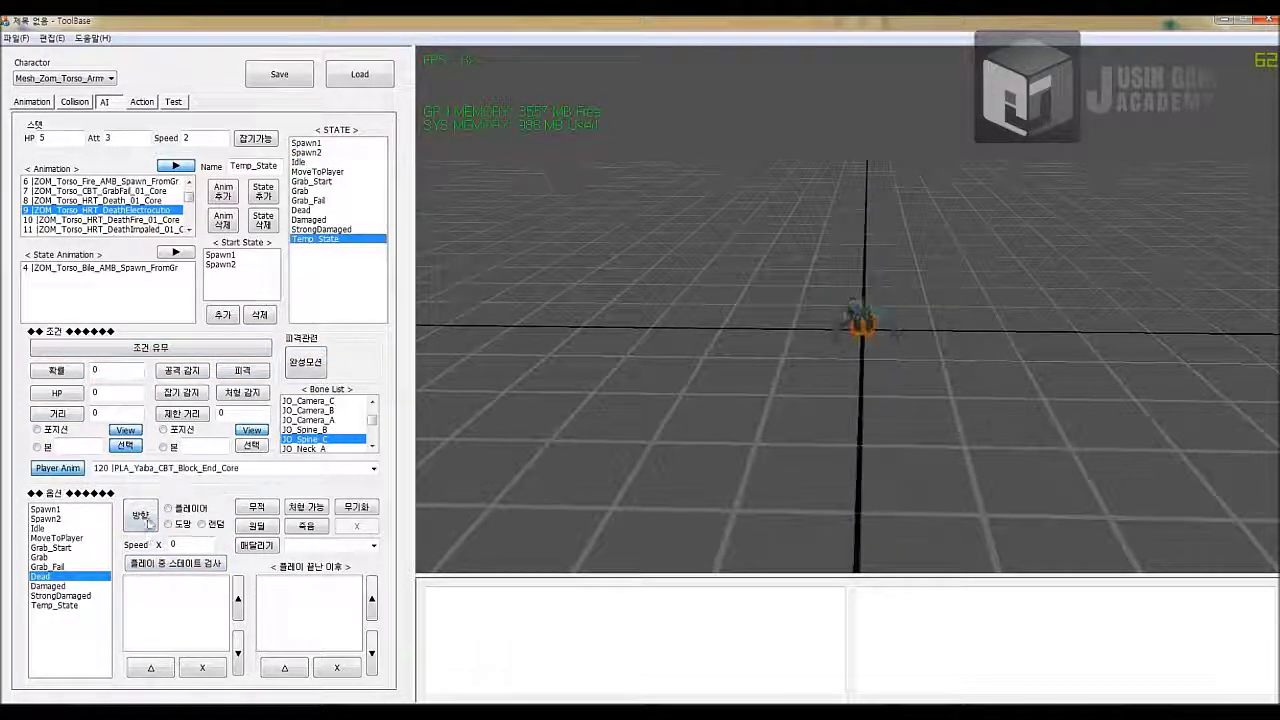
# - Set Temp_State's direction to the player at speed multiplier 0.5, and add Grab_Start, Grab and Grab_Fail to its during-play state check
pyautogui.click(170, 508)
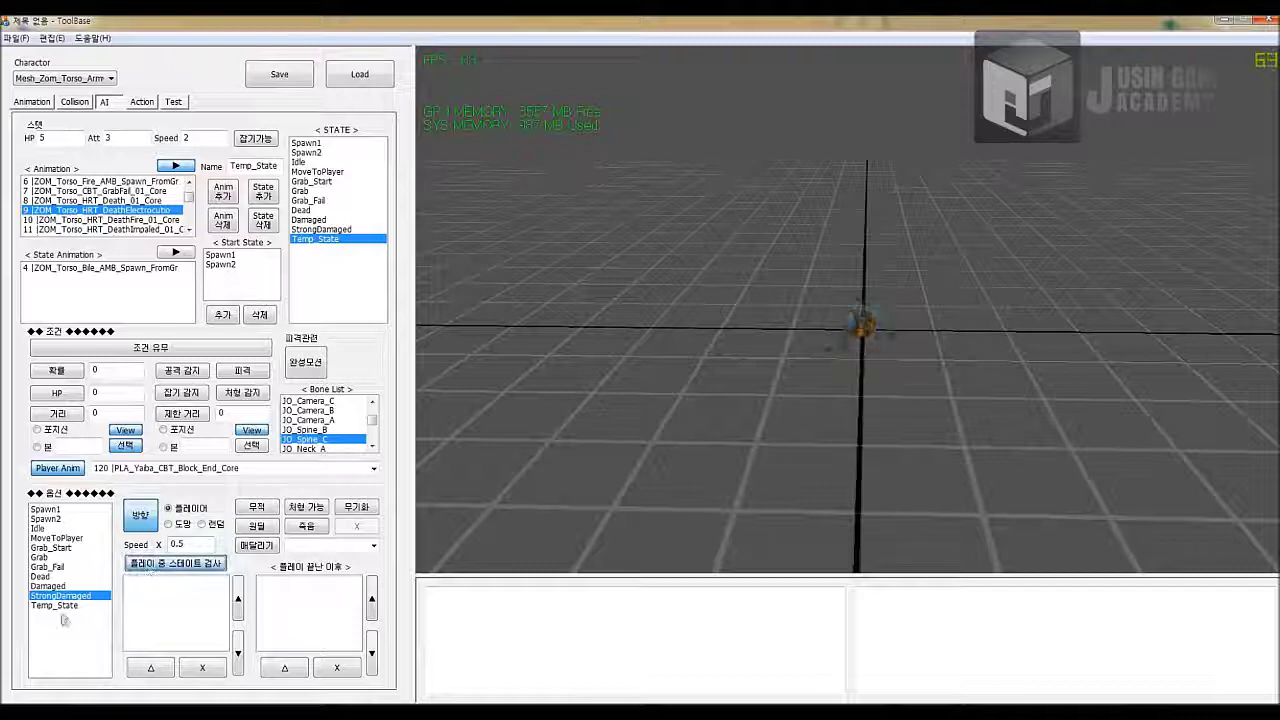
pyautogui.click(50, 547)
pyautogui.click(151, 667)
pyautogui.click(55, 557)
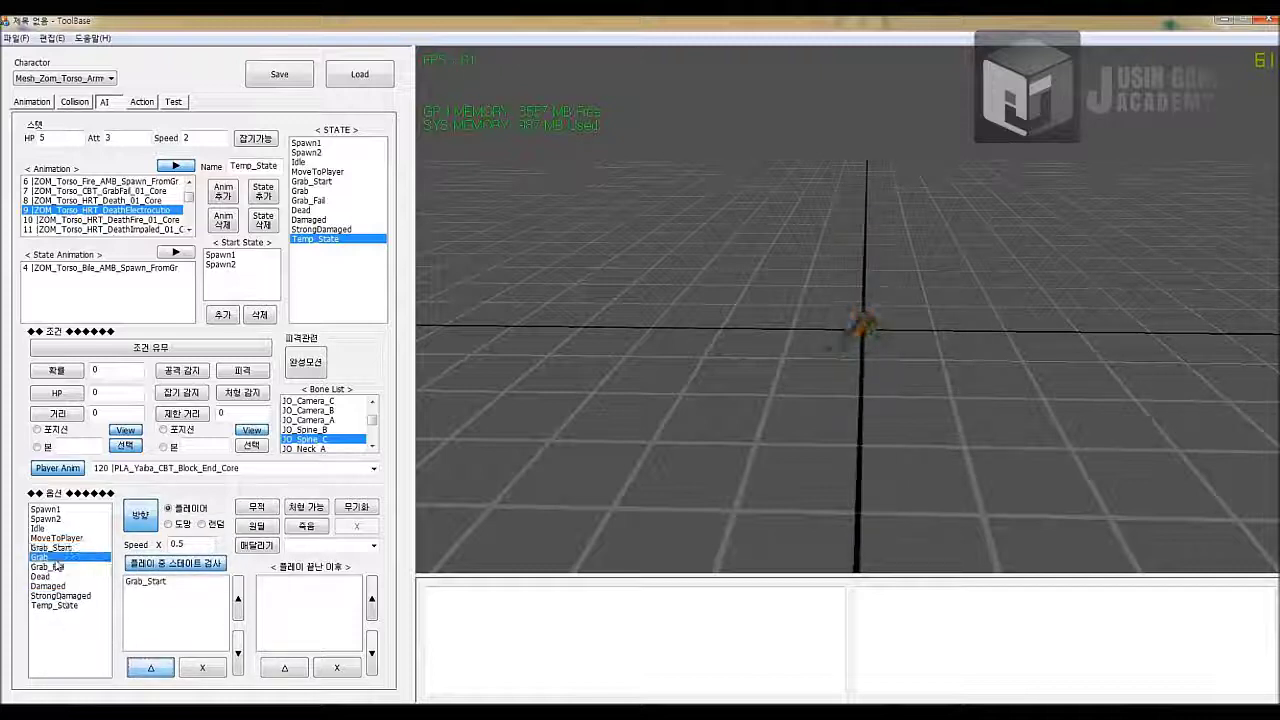
pyautogui.click(148, 667)
pyautogui.click(50, 566)
pyautogui.click(152, 668)
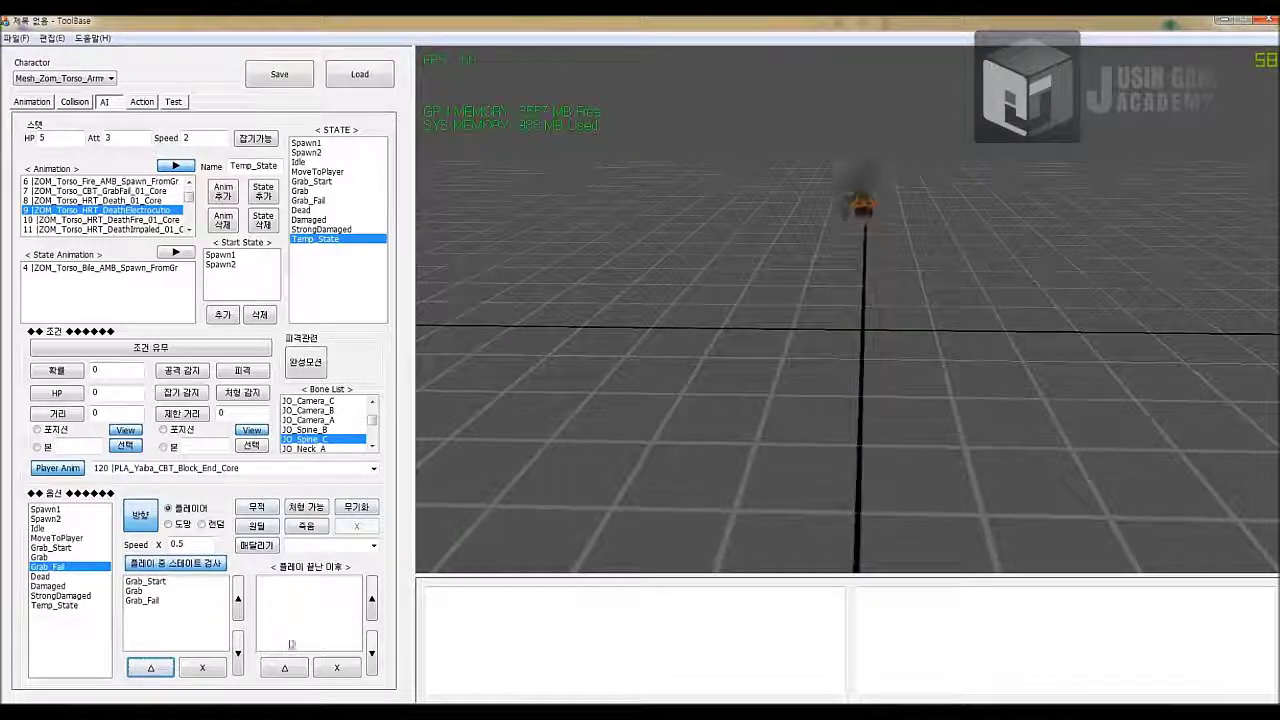
# - Add Spawn2, Idle, Grab_Start and Dead to Temp_State's after-play (플레이 끝난 이후) state list
pyautogui.click(45, 519)
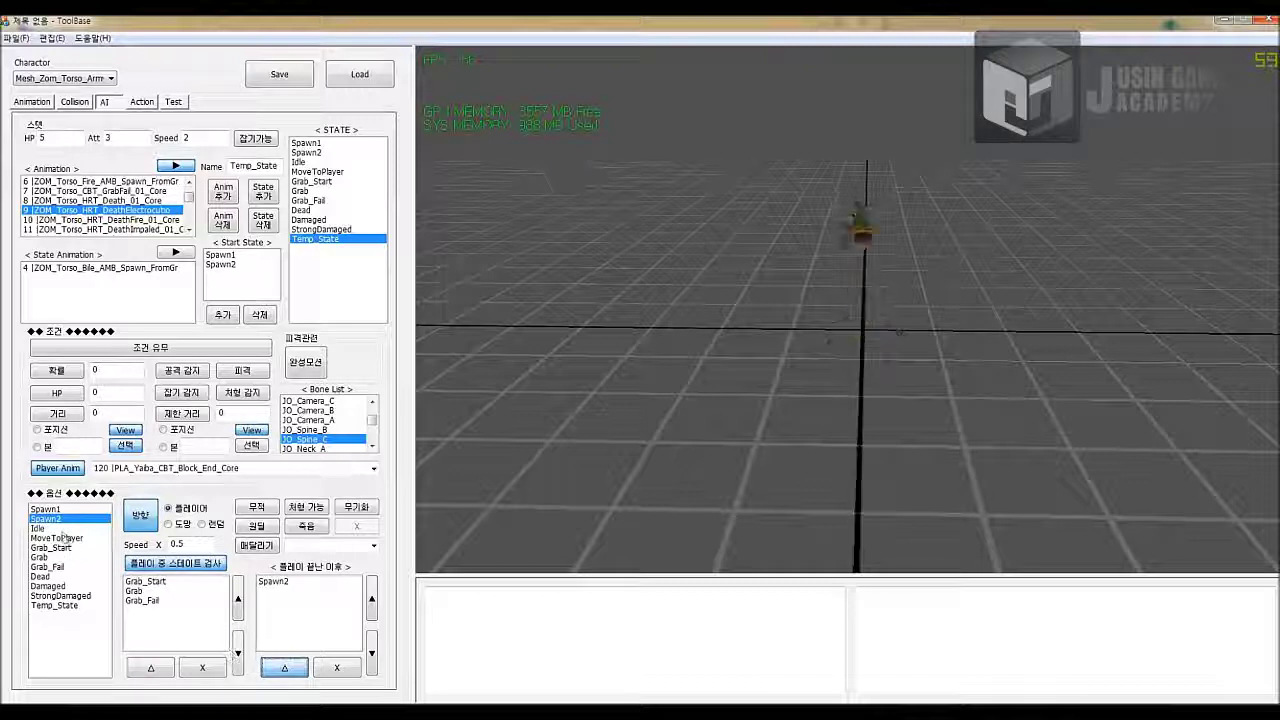
pyautogui.click(45, 528)
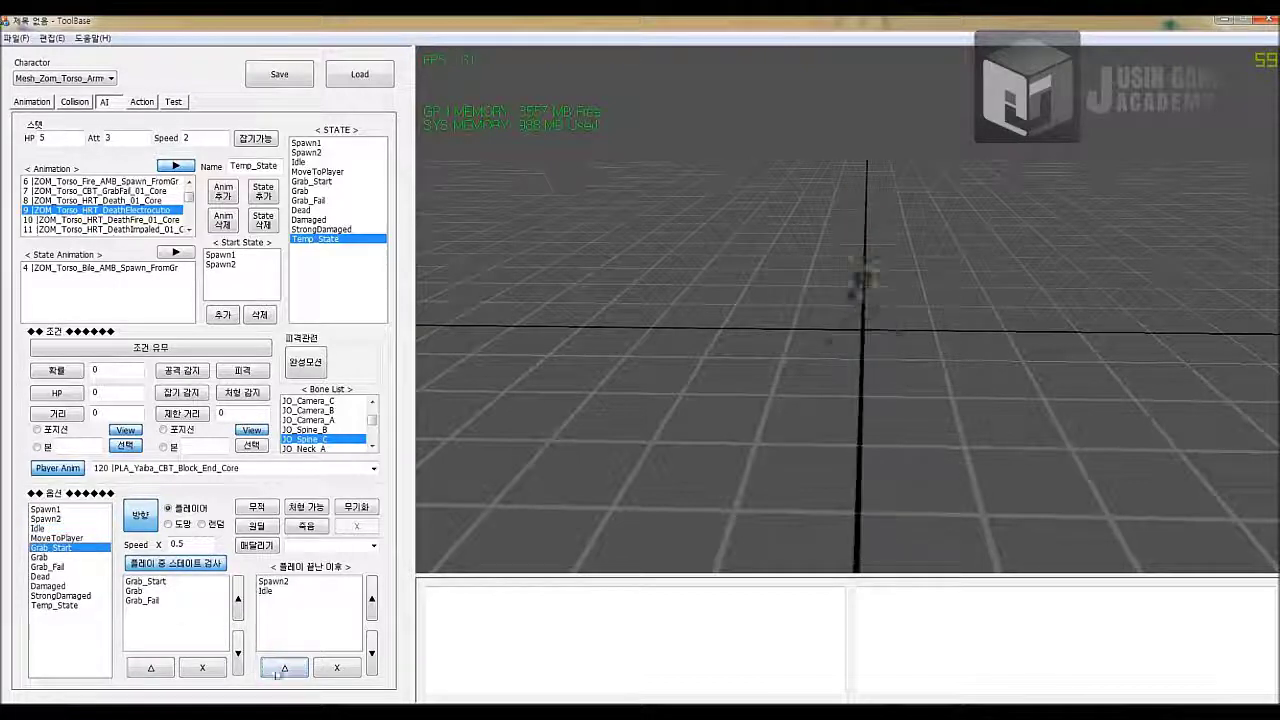
pyautogui.click(284, 667)
pyautogui.click(55, 576)
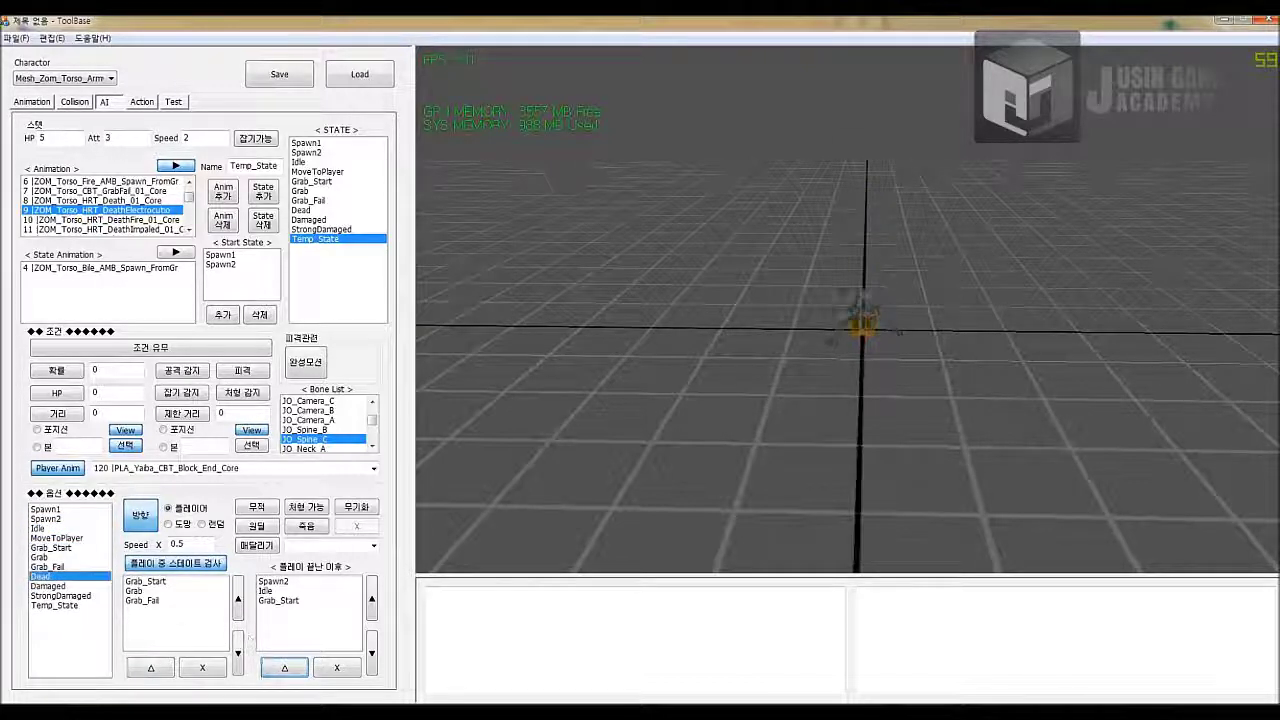
pyautogui.click(284, 668)
# - Remove Dead from the after-play state list and reorder Grab_Start so it sits between Spawn2 and Idle
pyautogui.moveTo(286, 584); pyautogui.dragTo(286, 602)
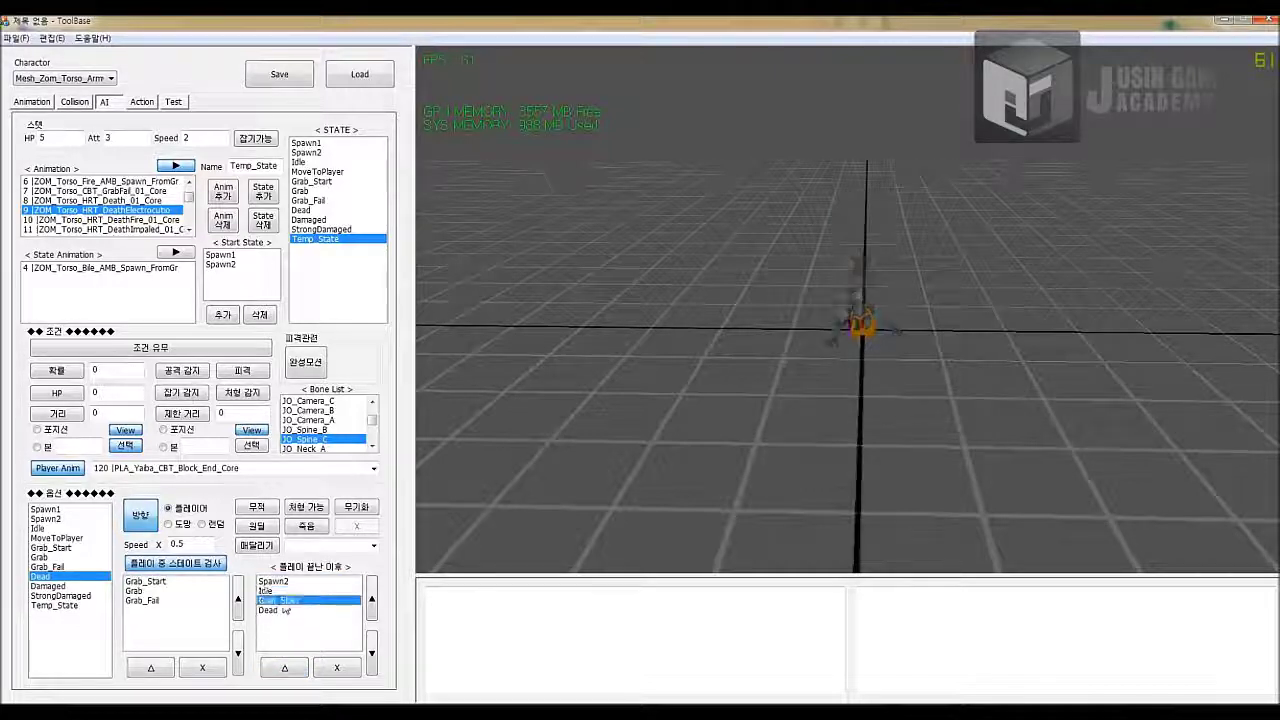
pyautogui.click(282, 610)
pyautogui.click(338, 668)
pyautogui.click(285, 600)
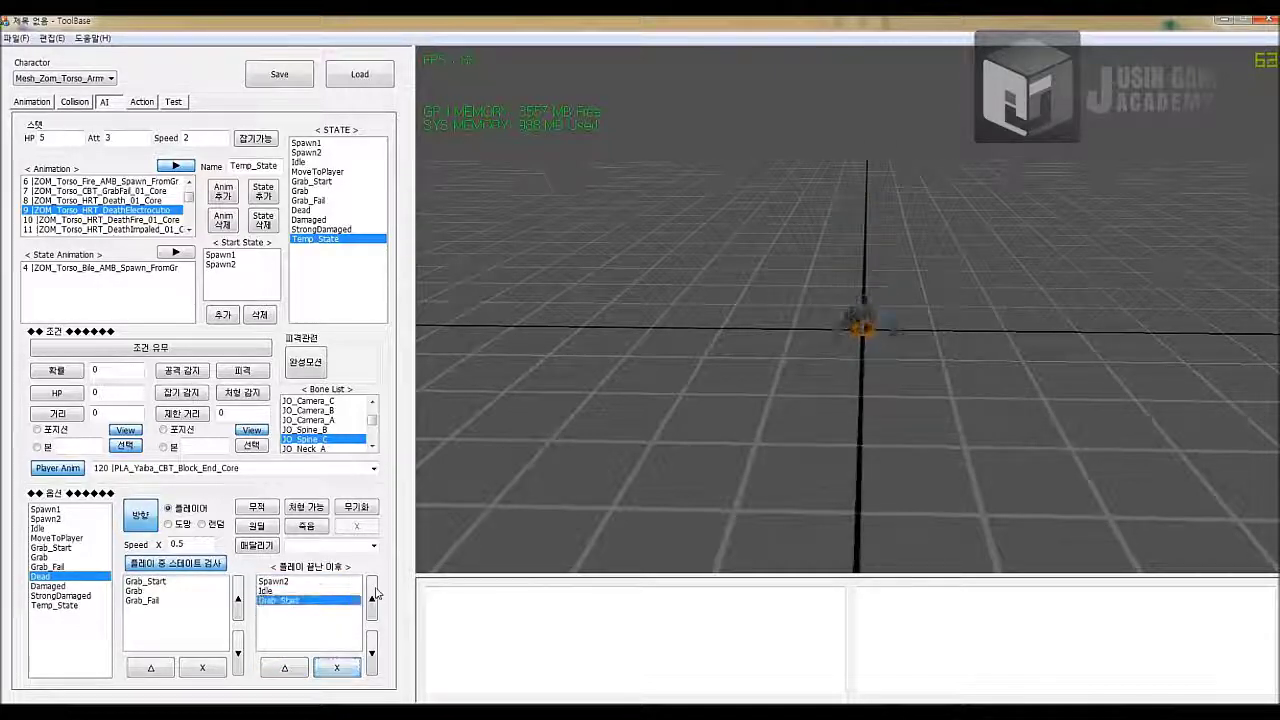
pyautogui.click(371, 598)
pyautogui.click(371, 598)
pyautogui.click(370, 651)
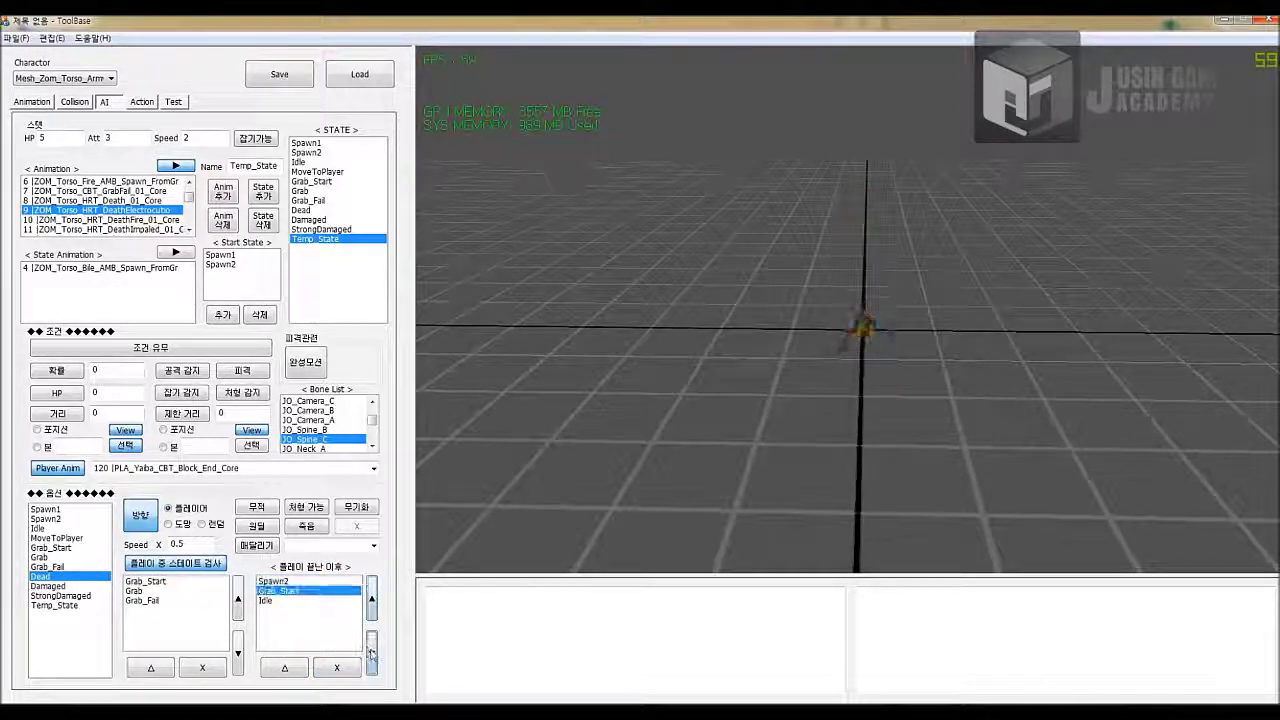
# - Move Grab_Fail up the during-play state check list and back down to last place
pyautogui.click(186, 601)
pyautogui.click(235, 594)
pyautogui.click(235, 594)
pyautogui.click(235, 645)
pyautogui.click(235, 645)
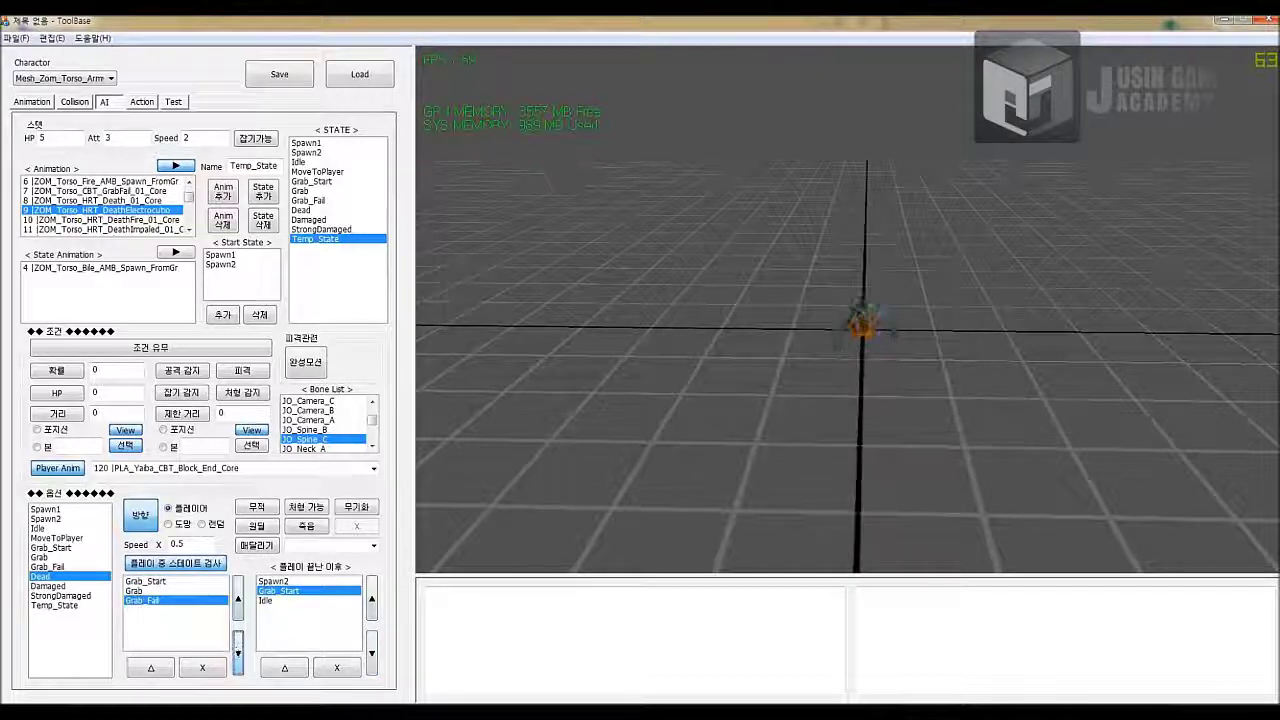
# - Raise Grab_Fail to the head of the during-play state check list and return it to the end
pyautogui.click(236, 598)
pyautogui.click(236, 598)
pyautogui.click(236, 645)
pyautogui.click(236, 645)
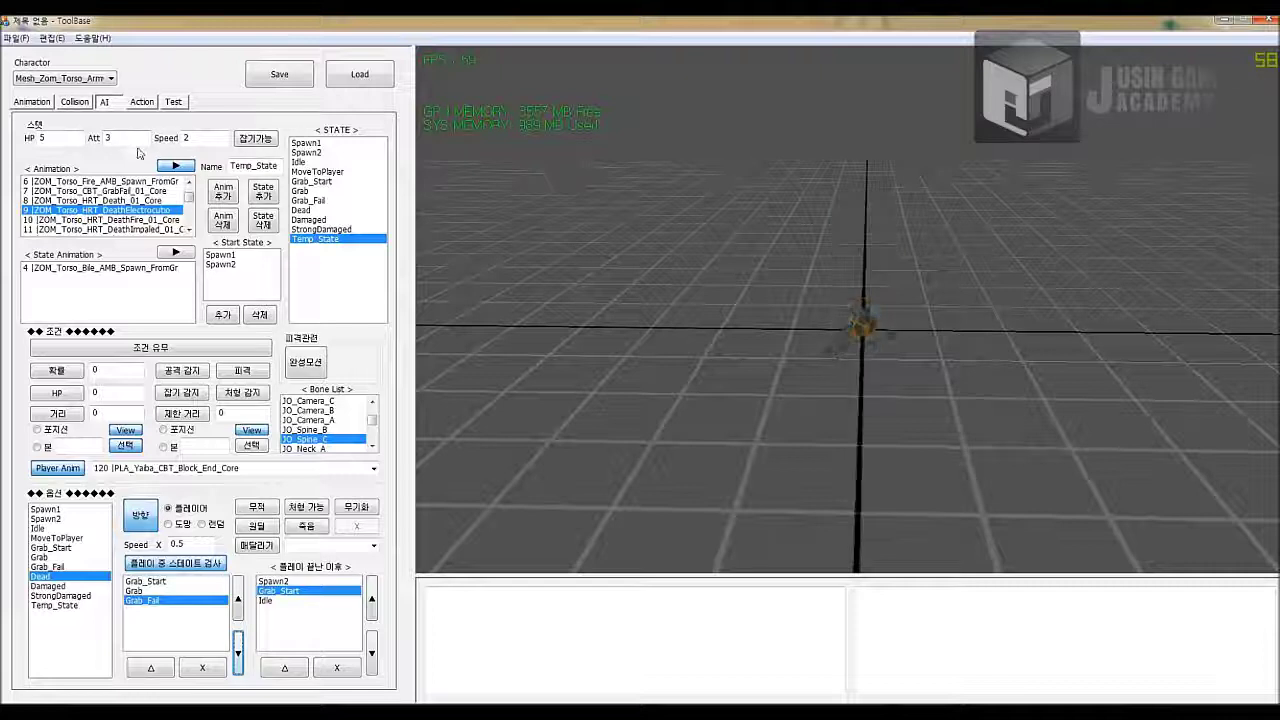
# - Add Temp_State to the Start State list, and delete Temp_State from the state list
pyautogui.click(319, 152)
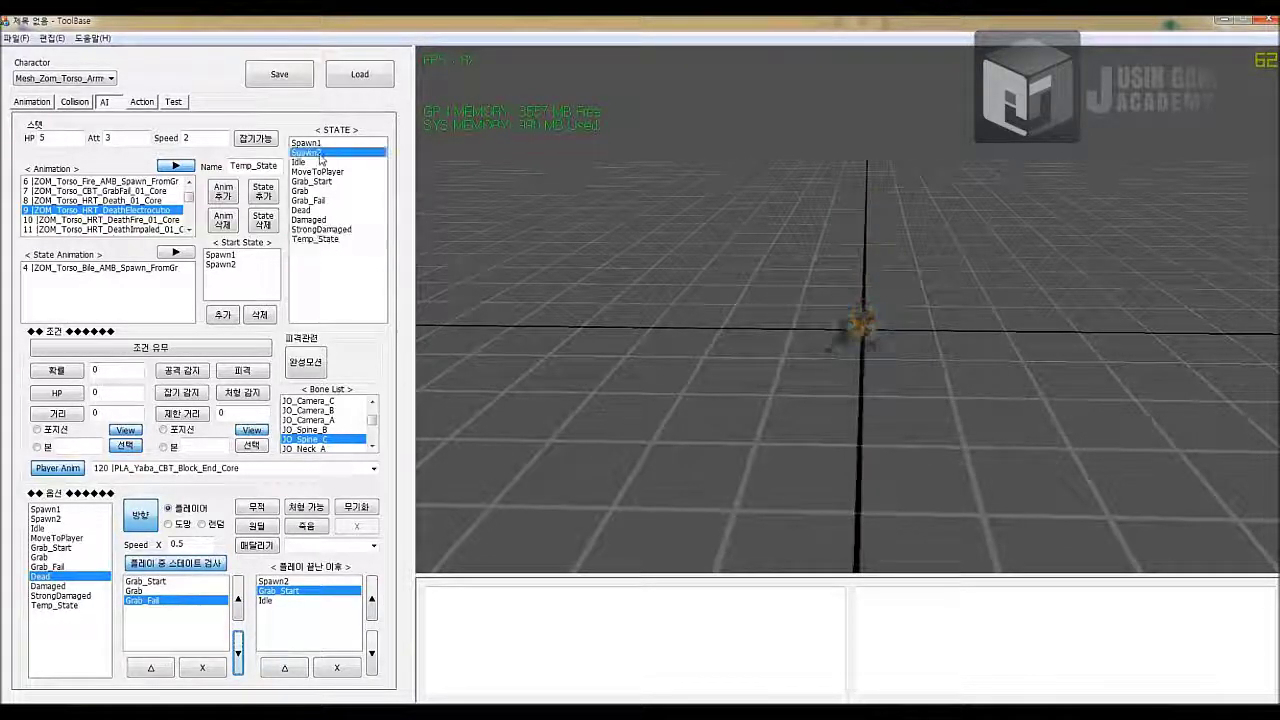
pyautogui.click(315, 239)
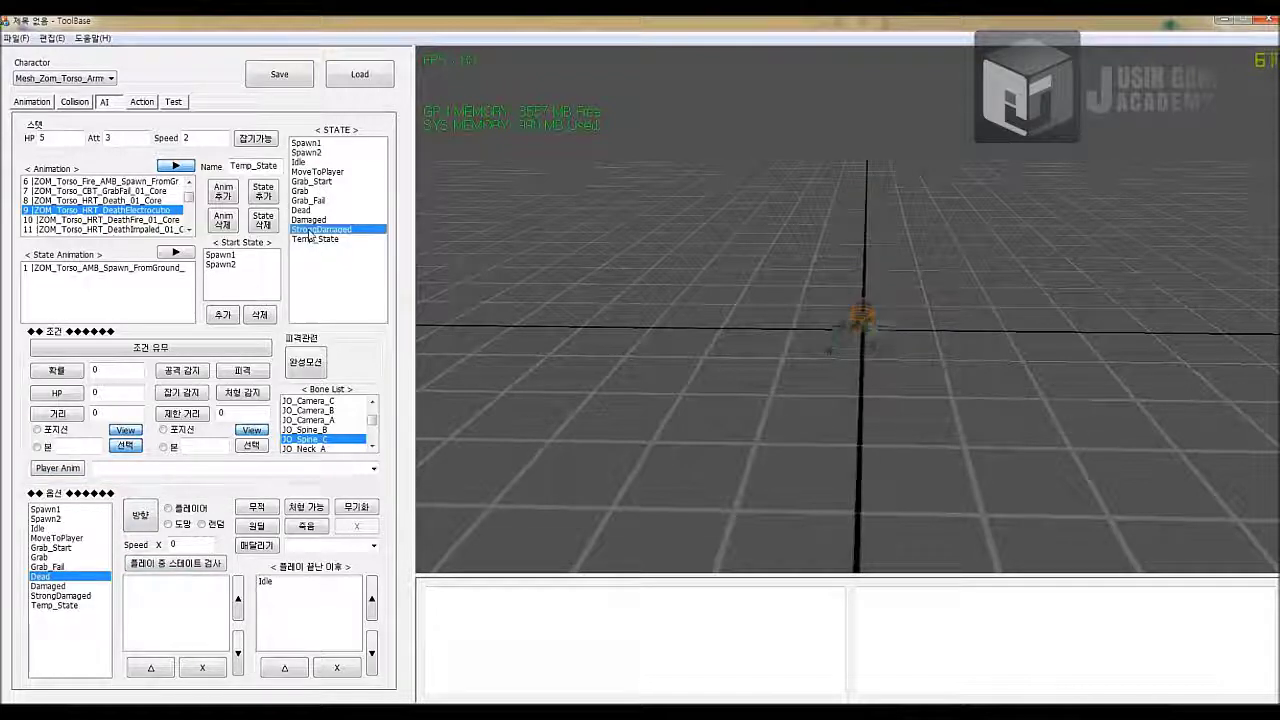
pyautogui.click(240, 274)
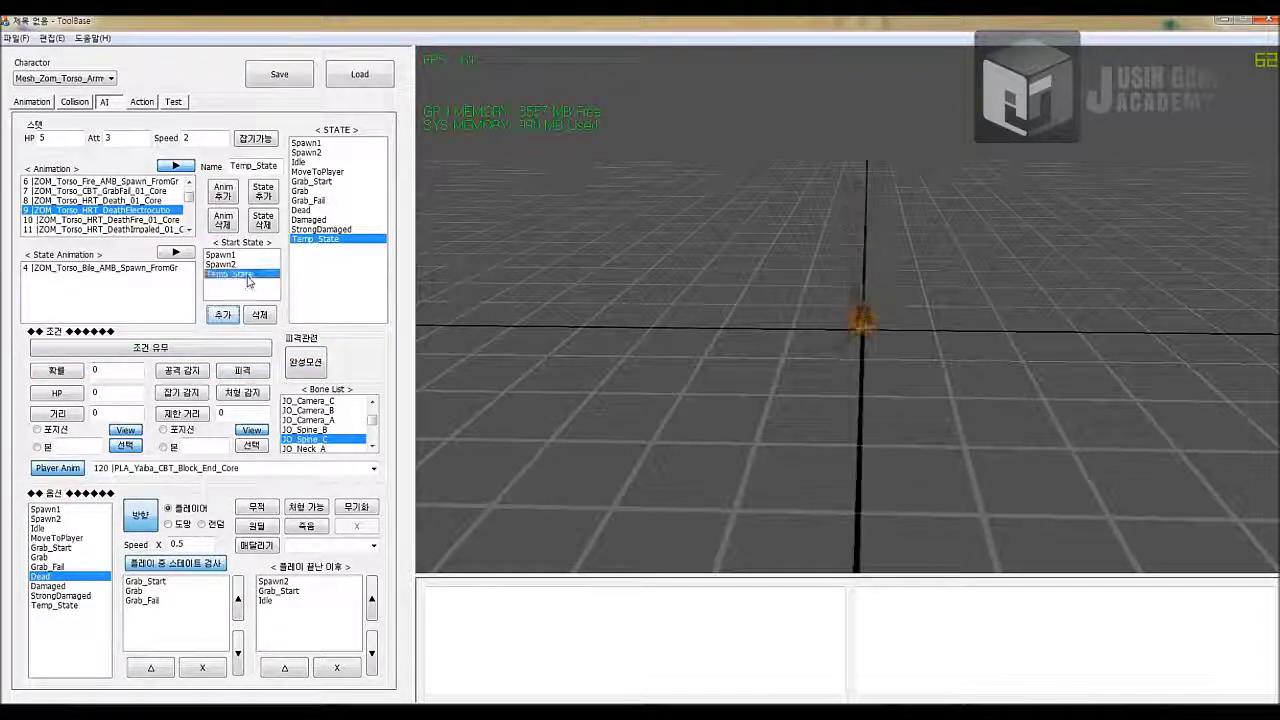
pyautogui.click(232, 264)
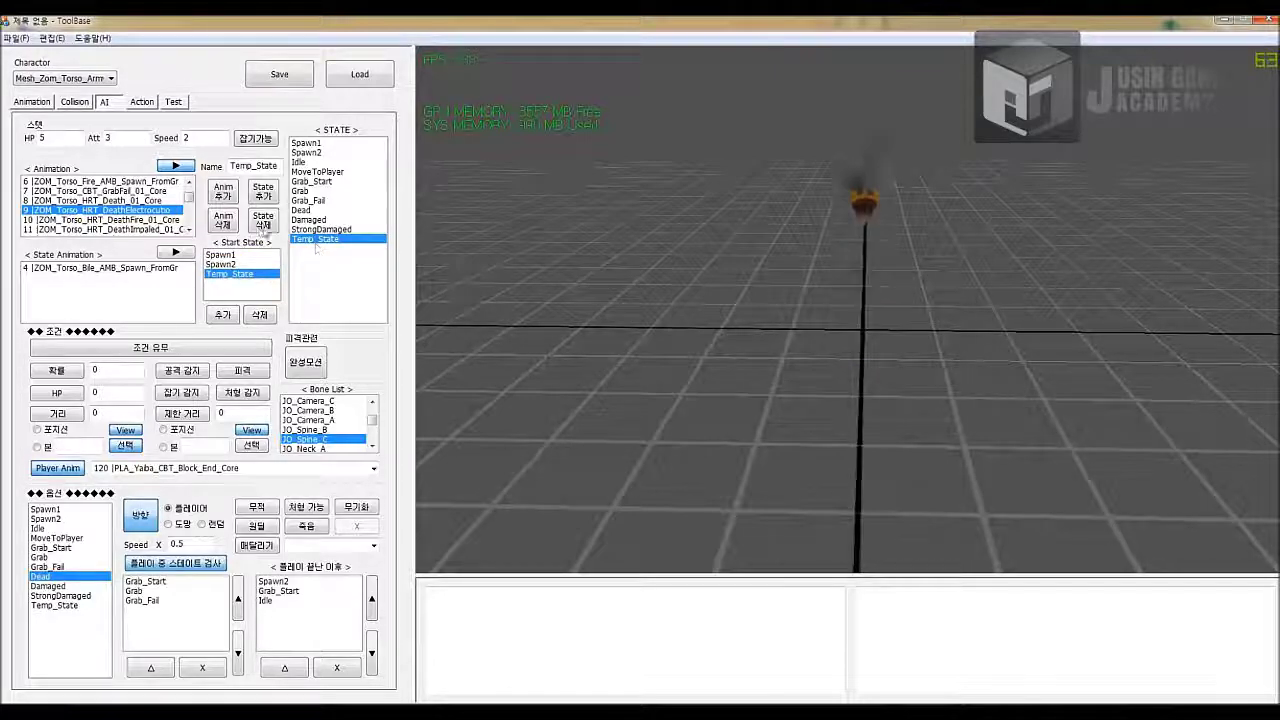
pyautogui.click(262, 220)
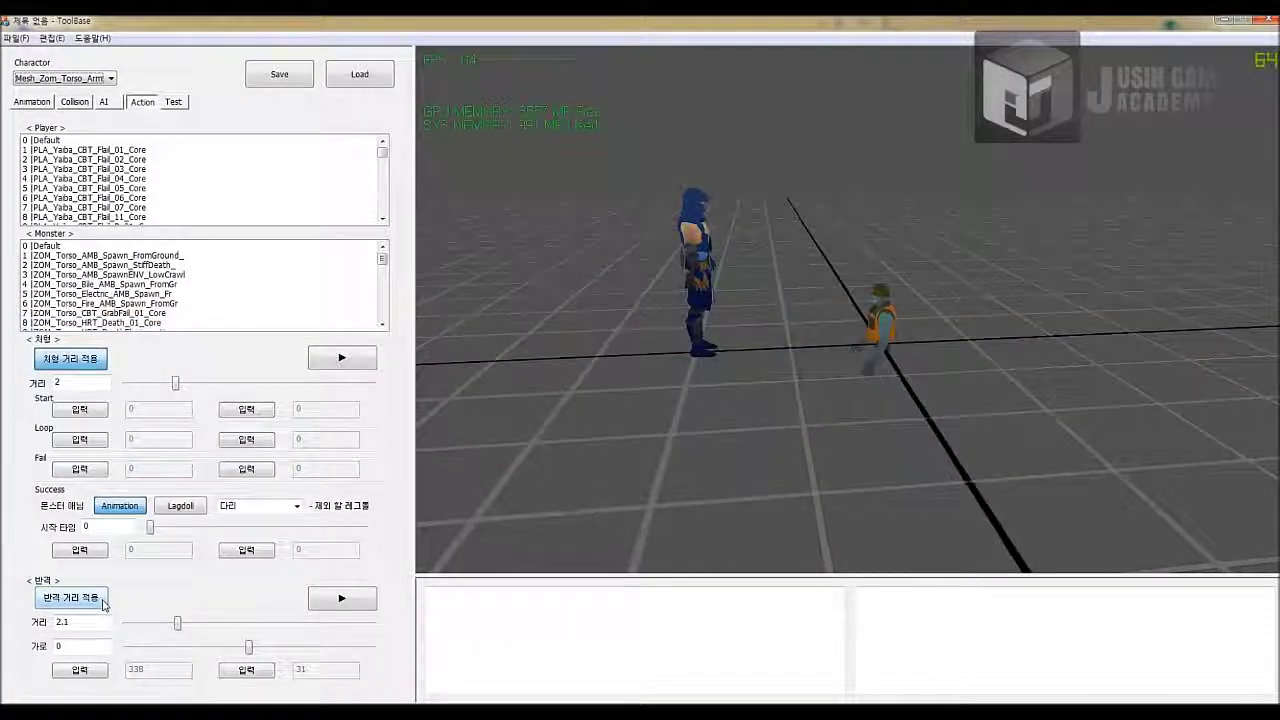
# - Apply the counterattack distance (반격 거리 적용) and enter monster animation 1, ZOM_Torso_AMB_Spawn_FromGround_, as the counterattack's monster animation
pyautogui.click(72, 598)
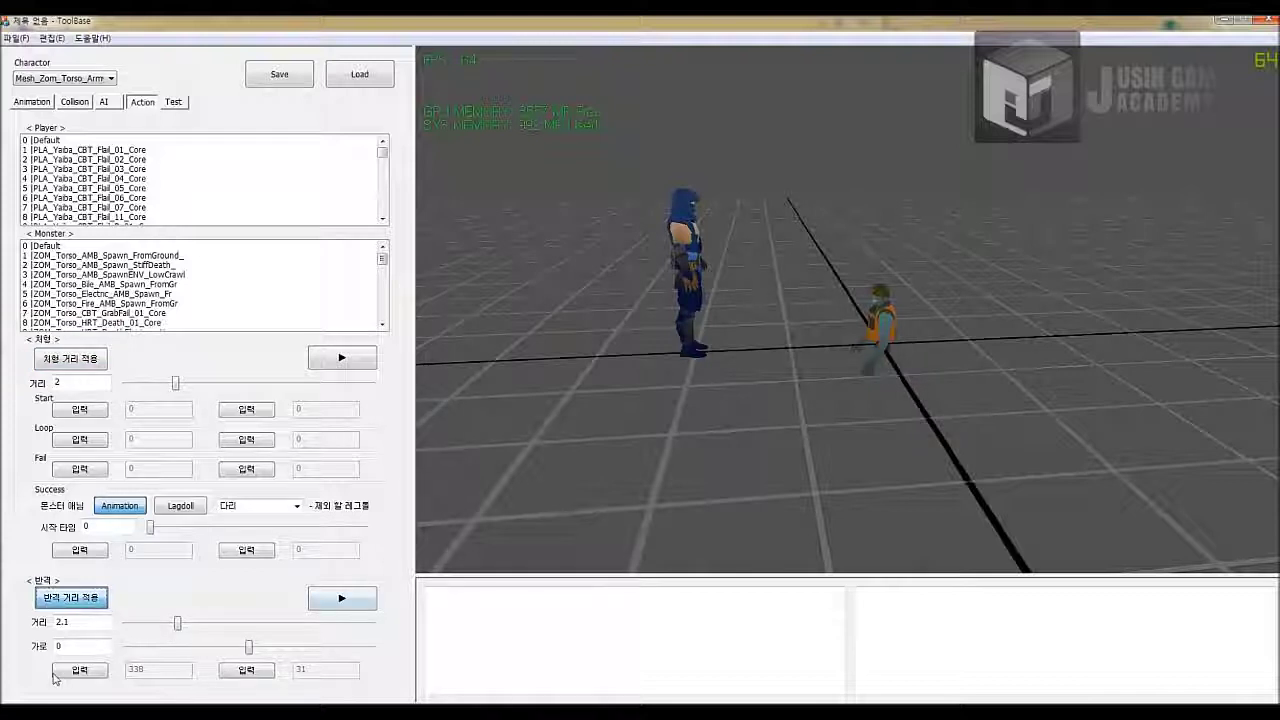
pyautogui.click(100, 255)
pyautogui.click(124, 207)
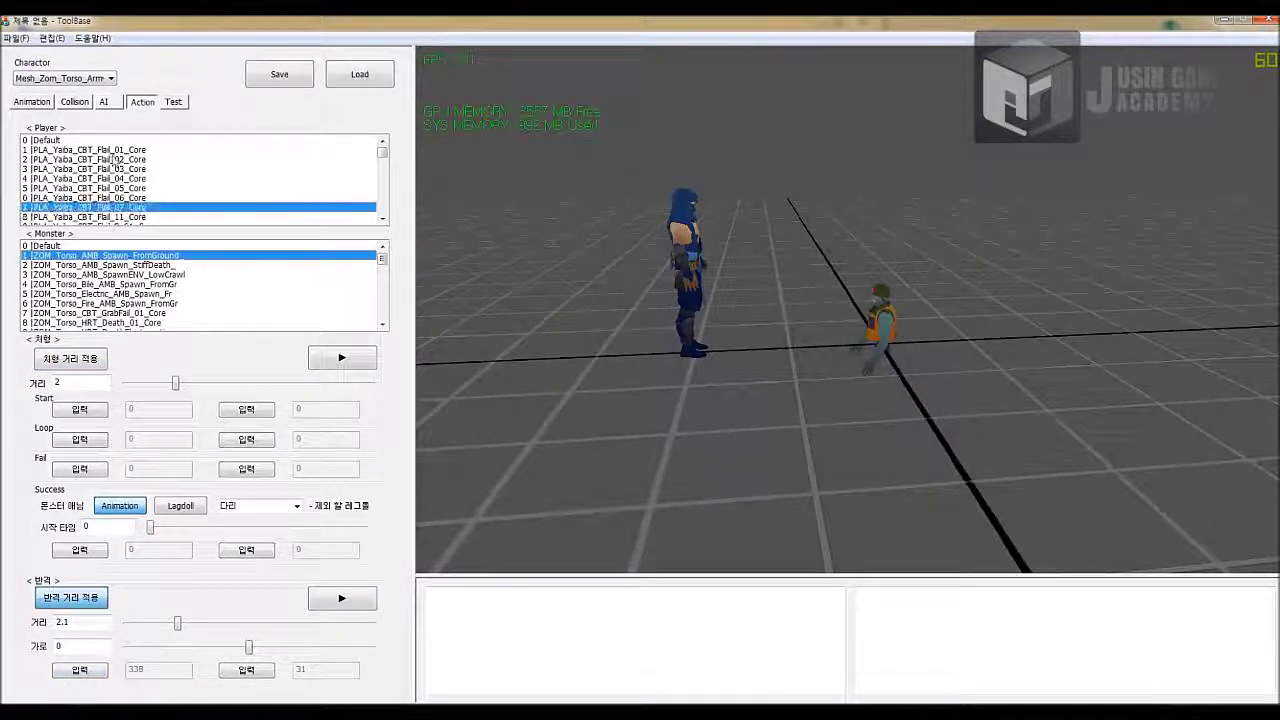
pyautogui.click(114, 160)
pyautogui.click(128, 208)
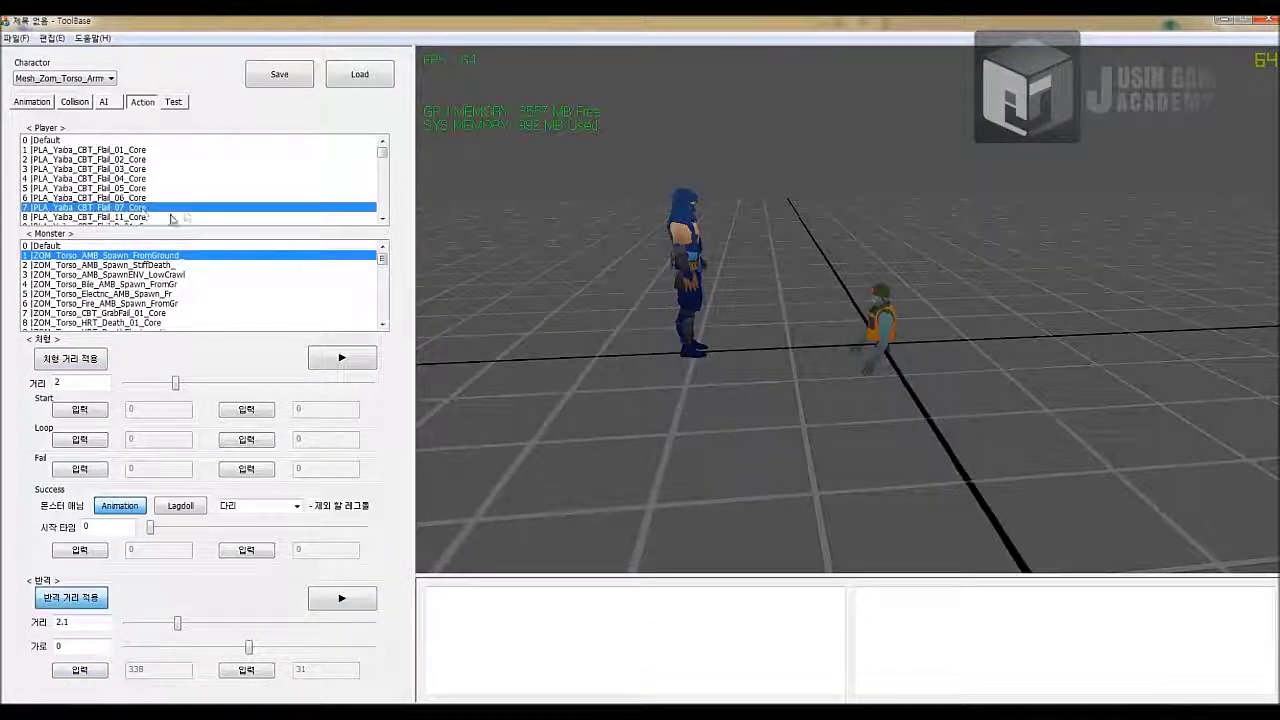
pyautogui.scroll(-5, 175, 212)
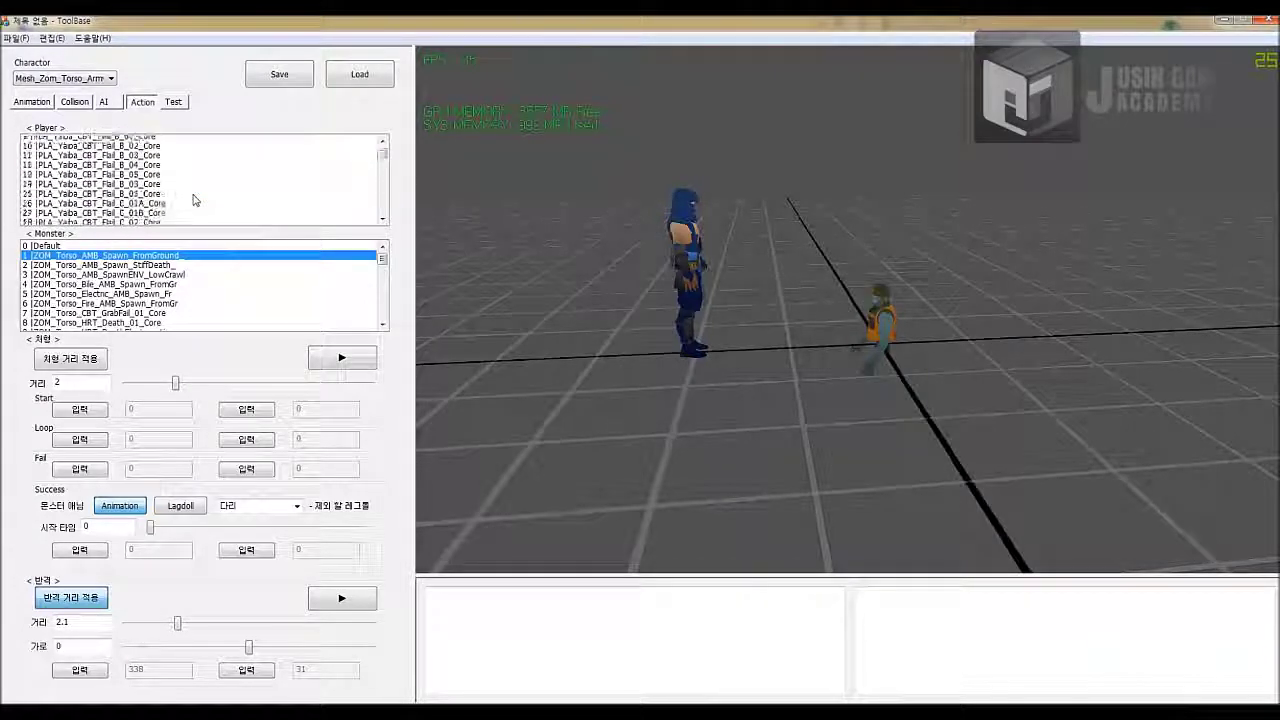
pyautogui.scroll(-6, 190, 198)
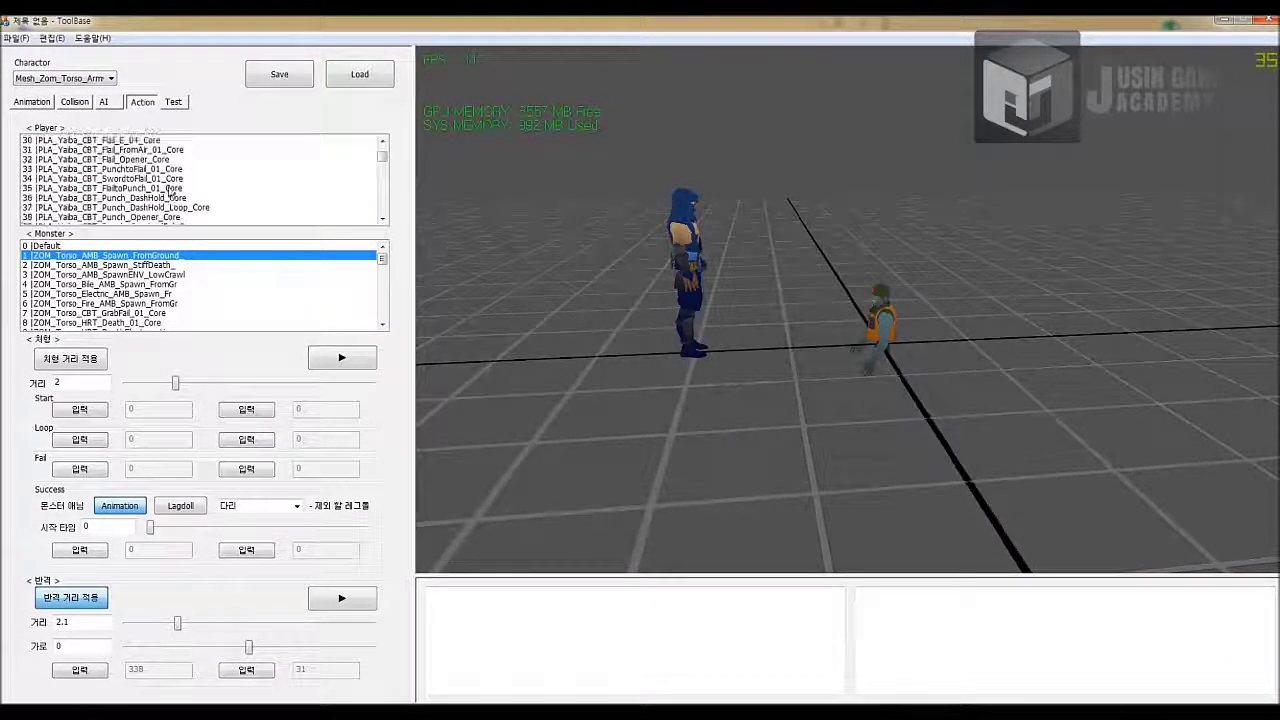
pyautogui.click(140, 149)
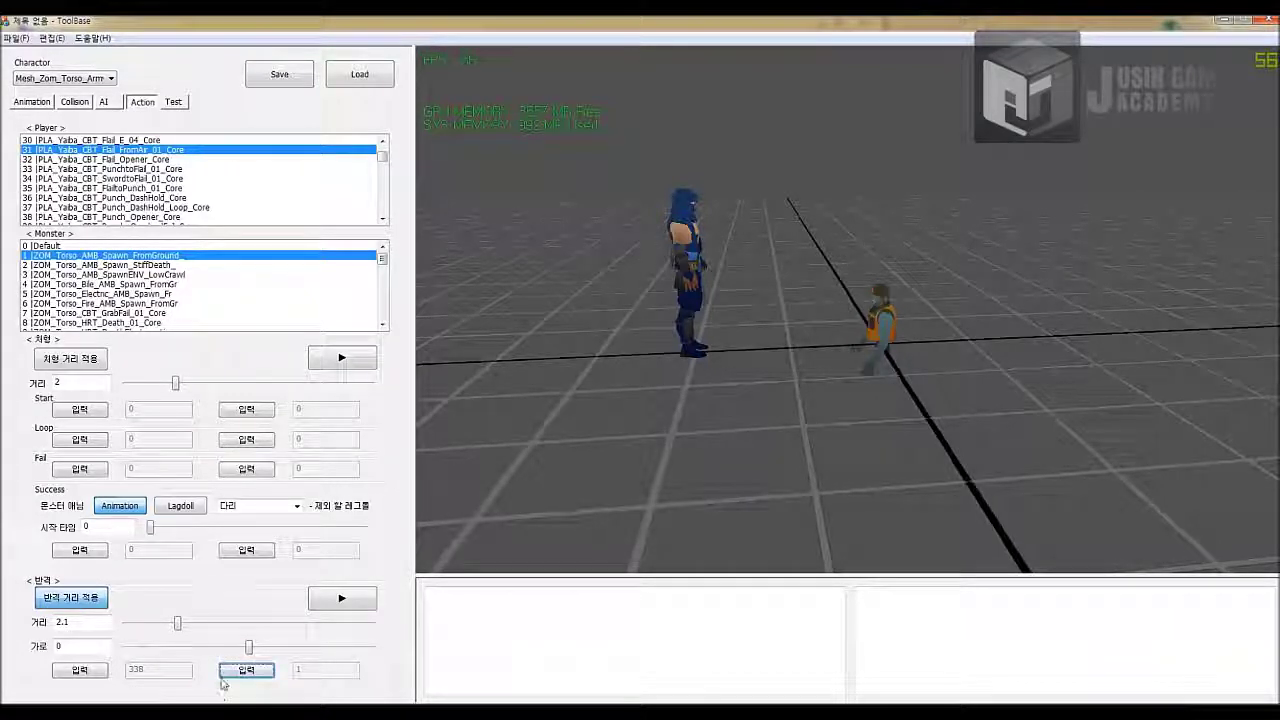
# - Enter monster animation 31, ZOM_Torso_SYNC_Yaba_CounterAtt, for the counterattack and view the body parts available for ragdoll exclusion
pyautogui.scroll(-5, 105, 298)
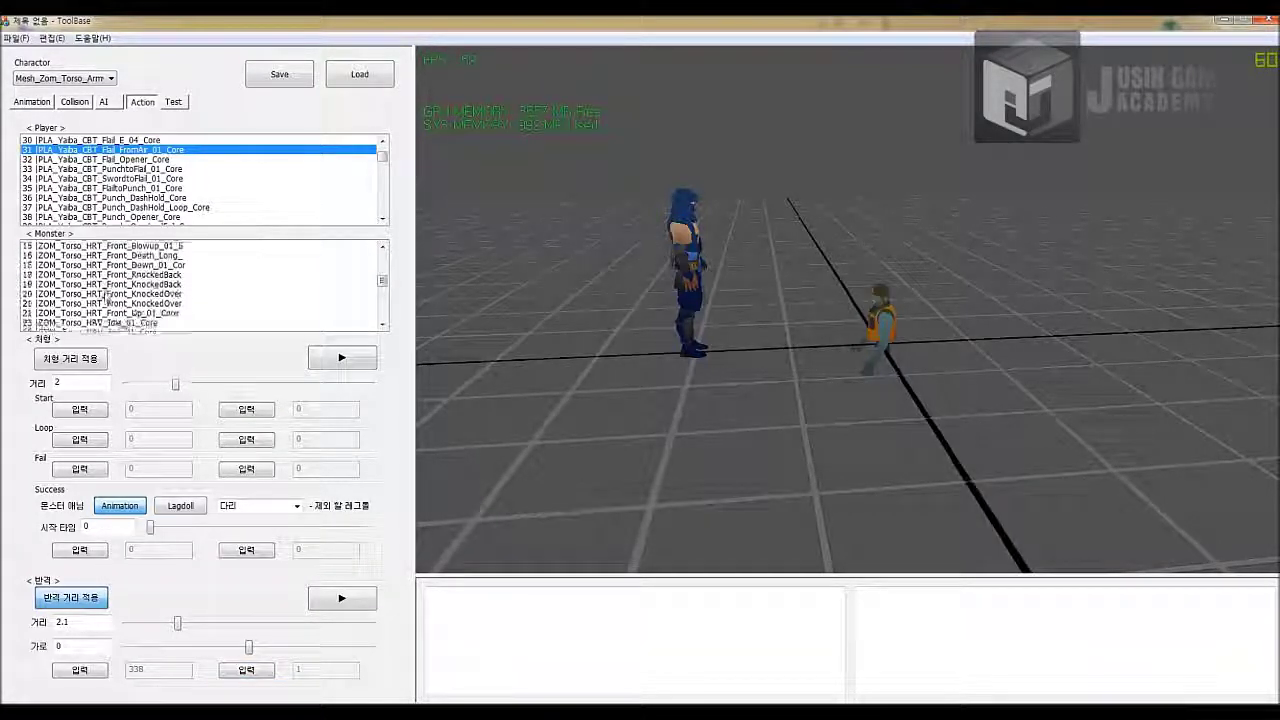
pyautogui.scroll(-4, 105, 298)
pyautogui.click(90, 294)
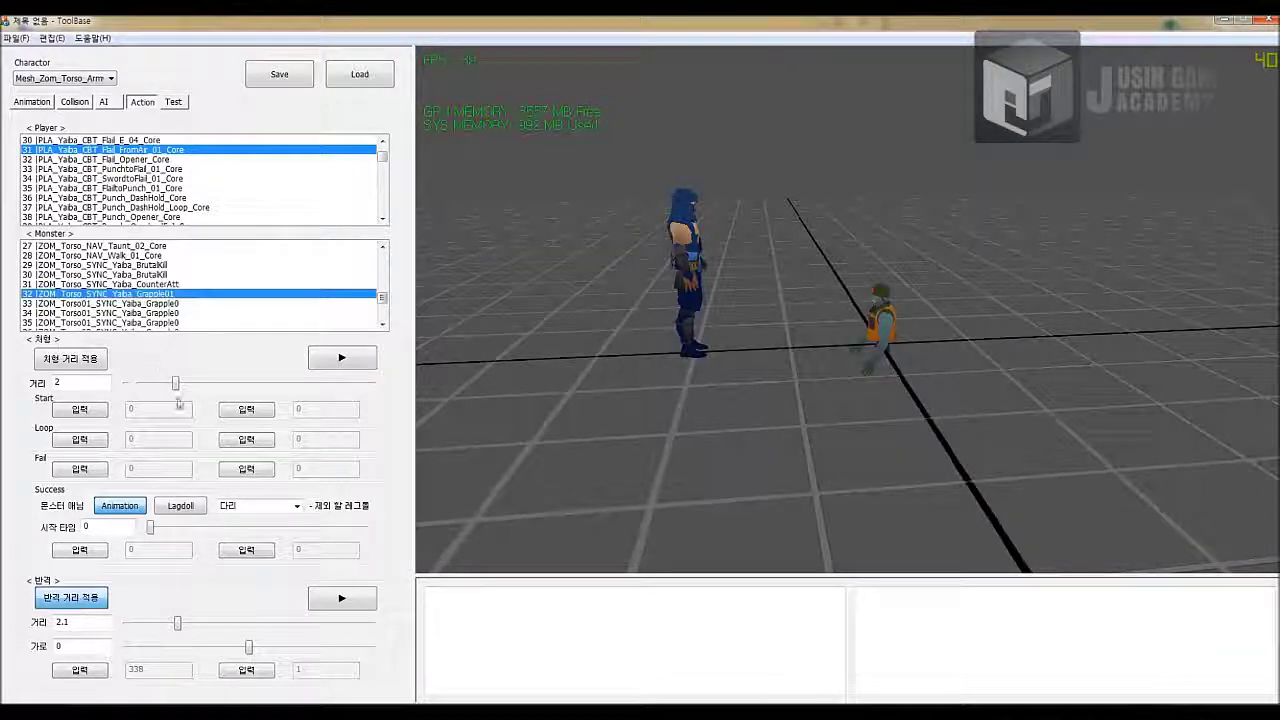
pyautogui.click(148, 285)
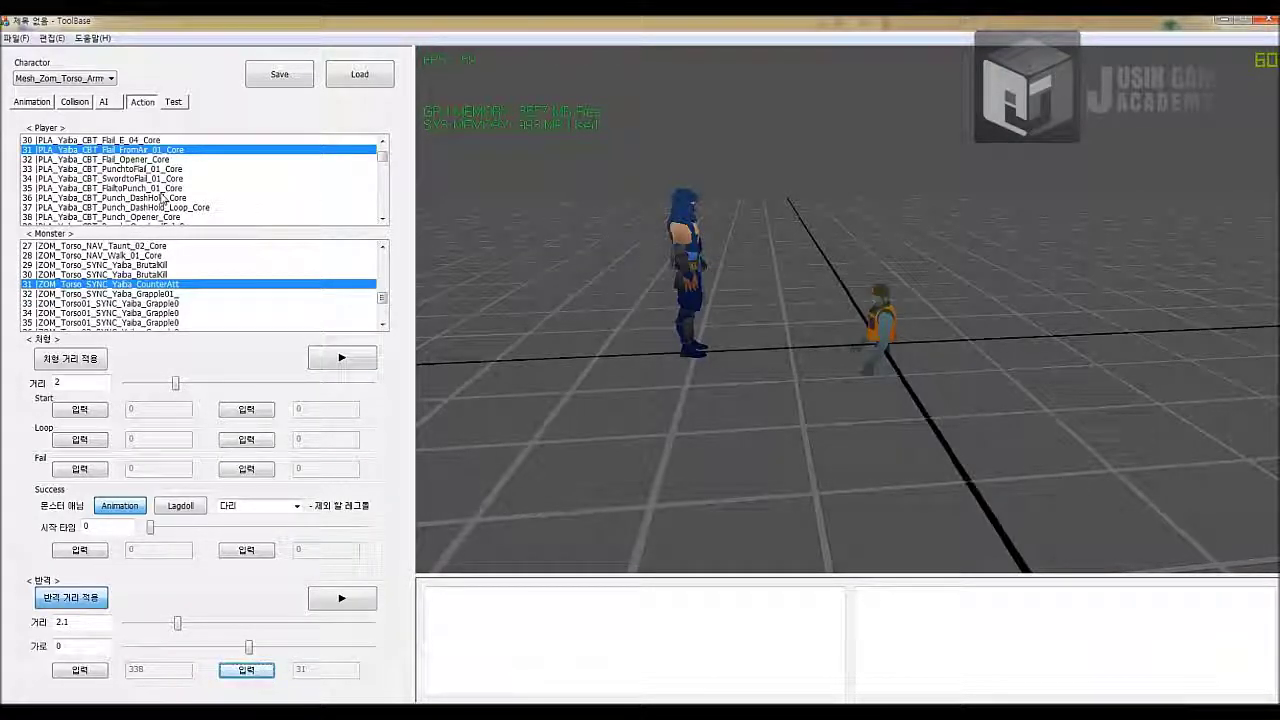
pyautogui.click(297, 508)
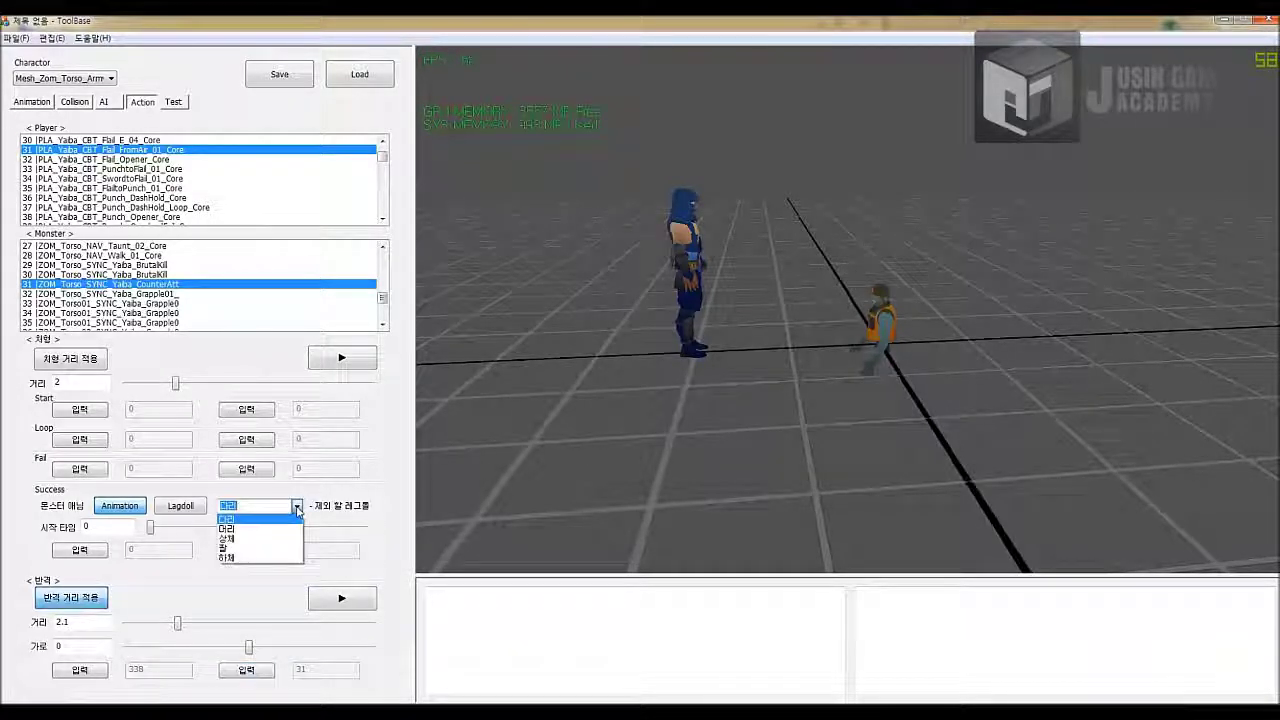
pyautogui.click(297, 508)
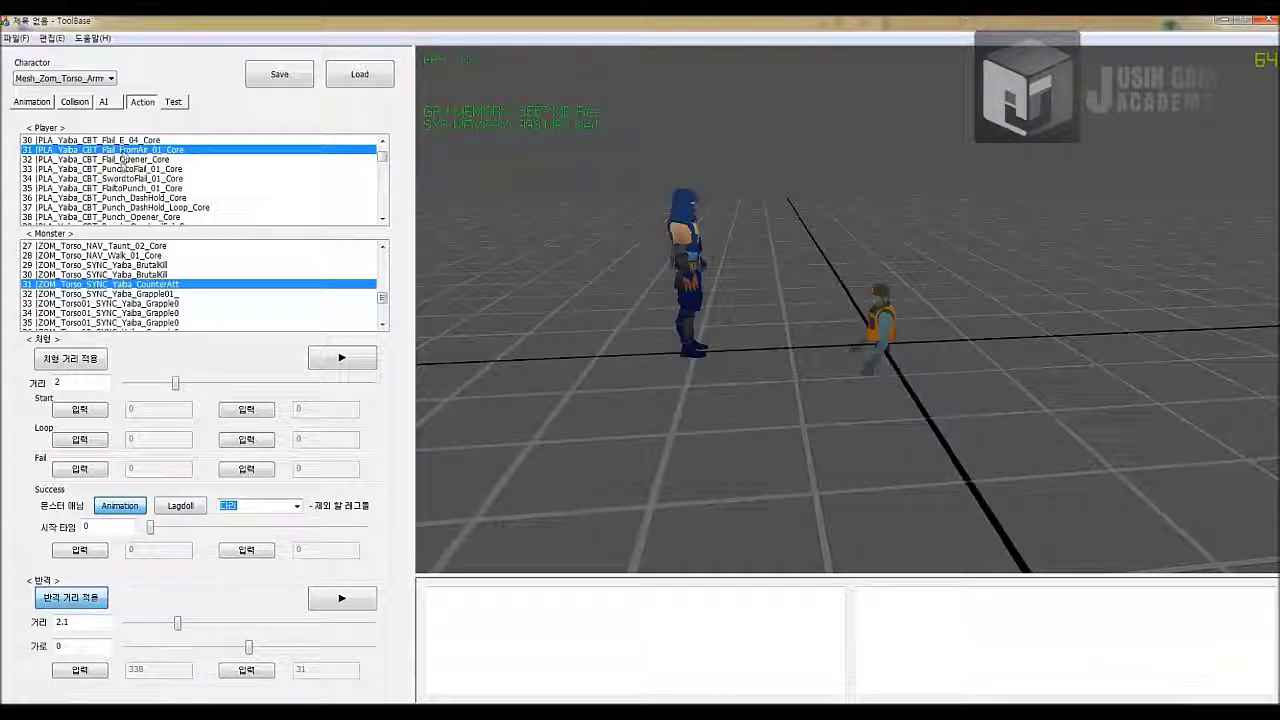
# - Enter player animation 331, PLA_Yaba_SYNC_Stiff_CBT_Traverse_Kill_01_Core, as the counterattack's player animation
pyautogui.click(150, 169)
pyautogui.scroll(-20, 154, 169)
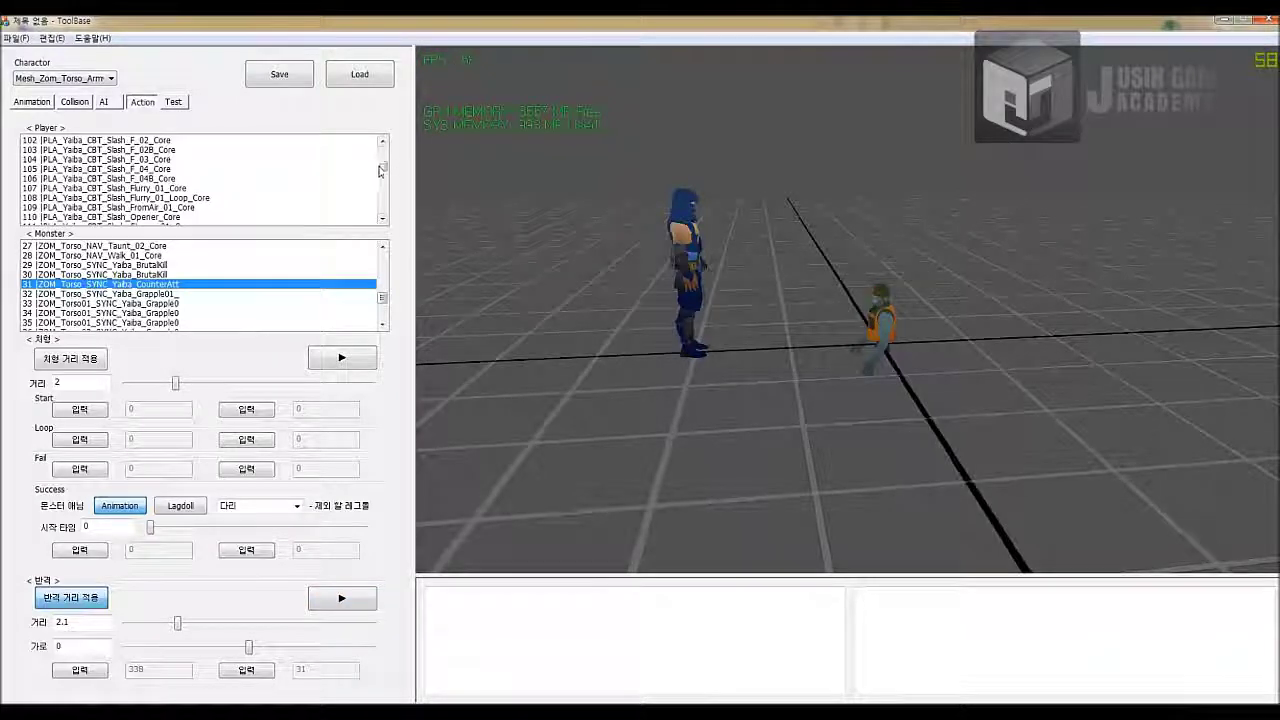
pyautogui.moveTo(381, 168); pyautogui.dragTo(381, 197)
pyautogui.click(255, 216)
pyautogui.scroll(-1, 255, 216)
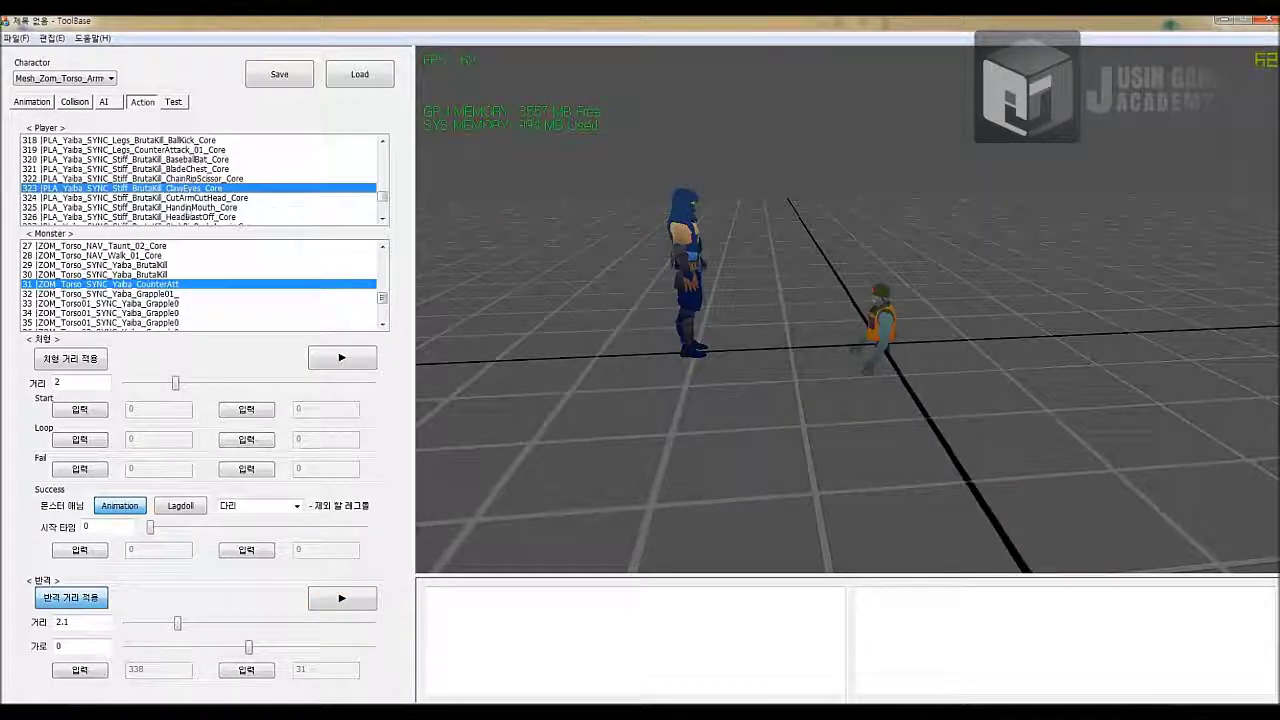
pyautogui.scroll(-2, 160, 208)
pyautogui.click(147, 208)
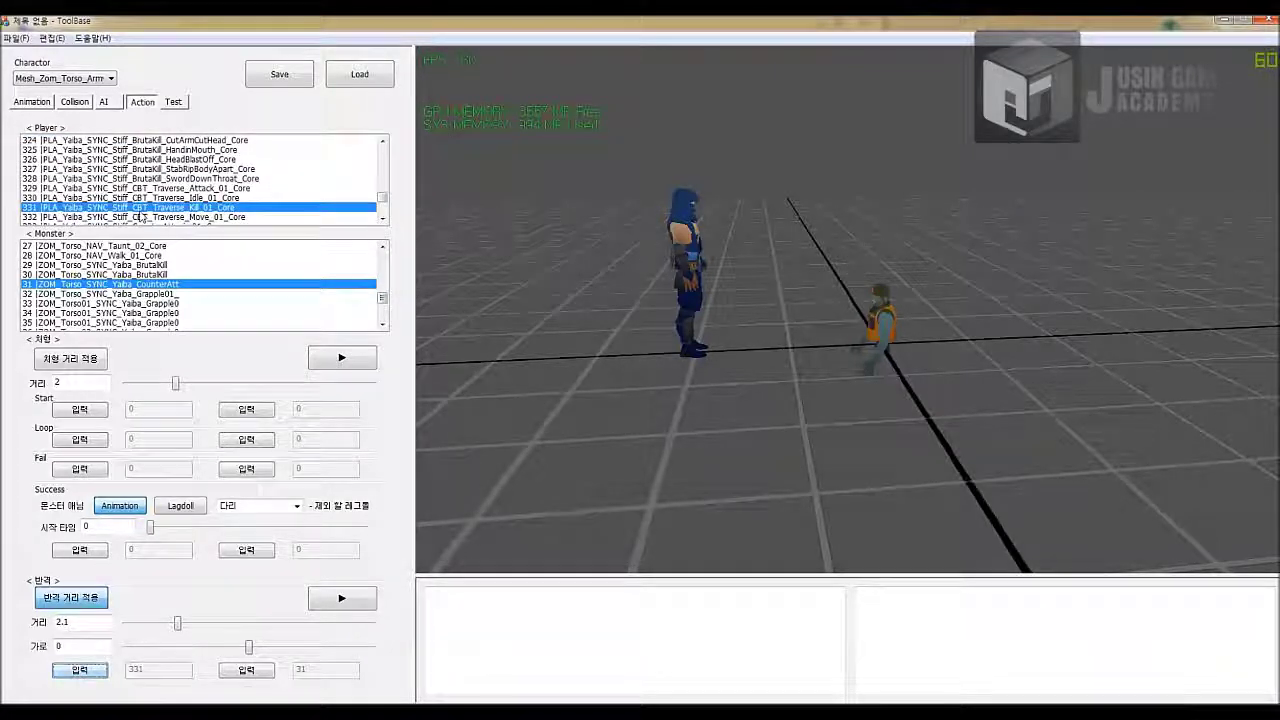
# - Enter player animation 338, PLA_Yaba_SYNC_Torso_CounterAttack_01_Core, for the counterattack and play the counterattack preview repeatedly
pyautogui.scroll(-3, 135, 190)
pyautogui.click(135, 188)
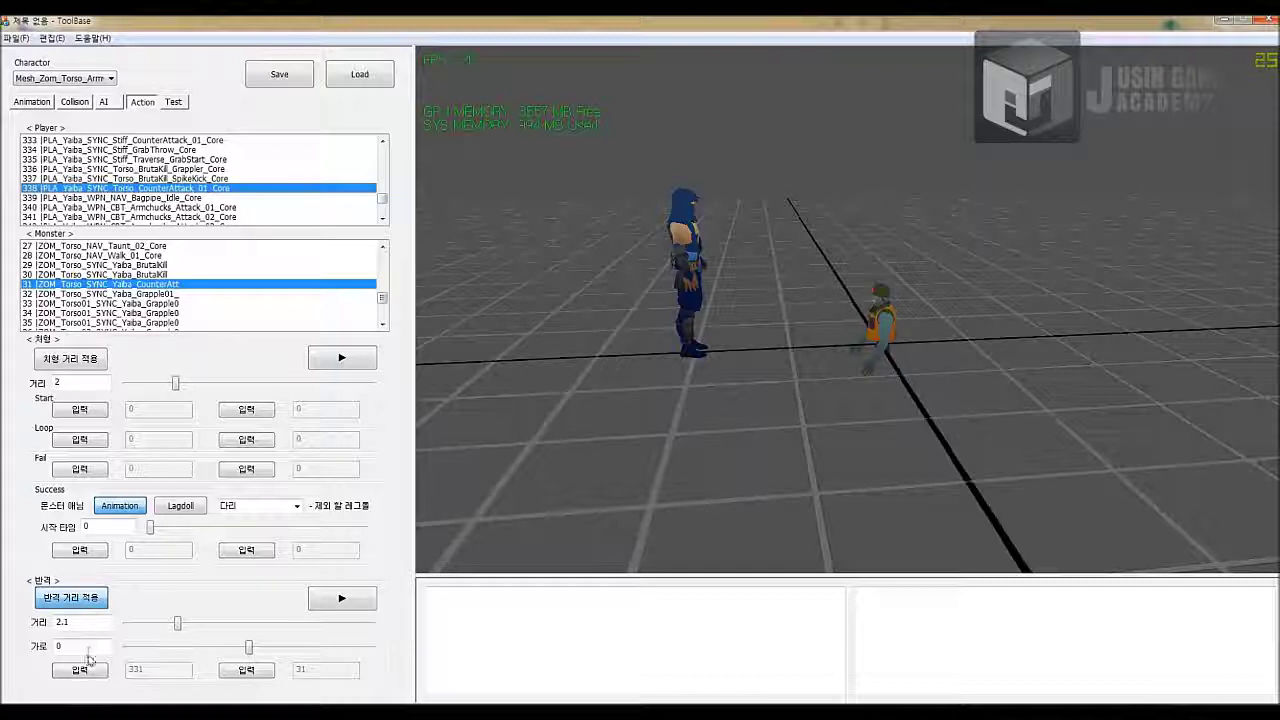
pyautogui.click(358, 605)
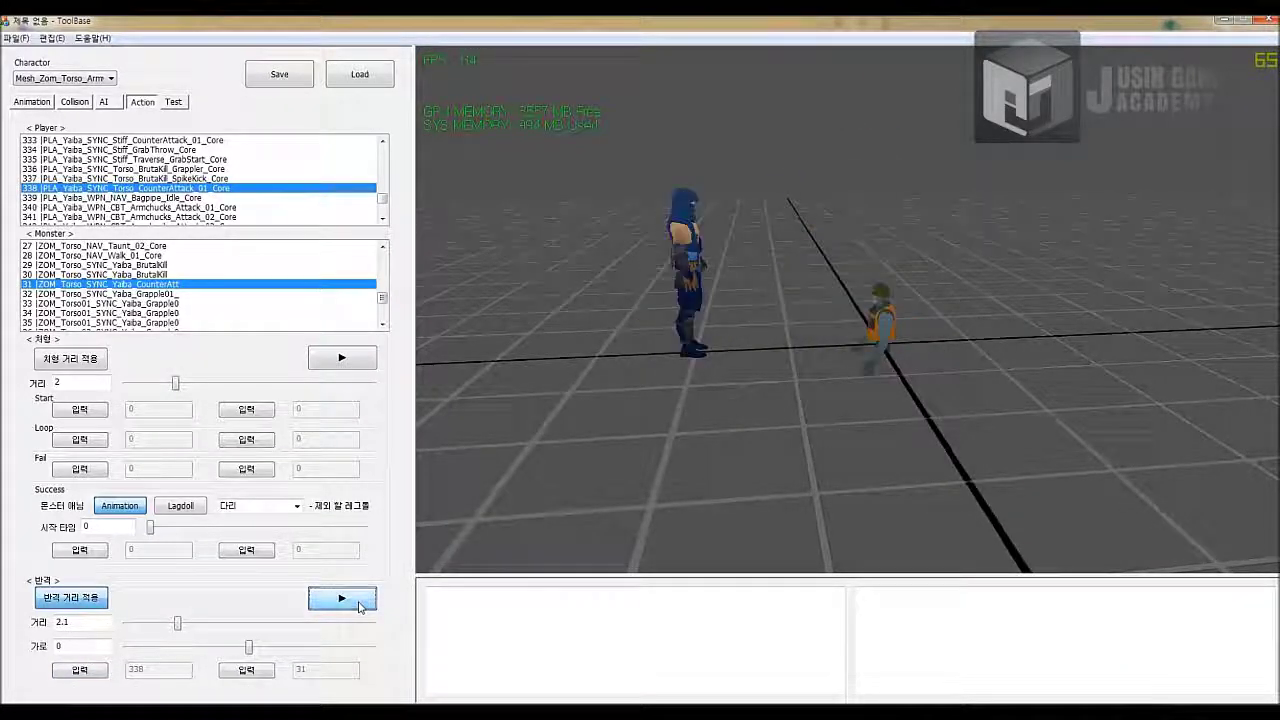
pyautogui.click(359, 606)
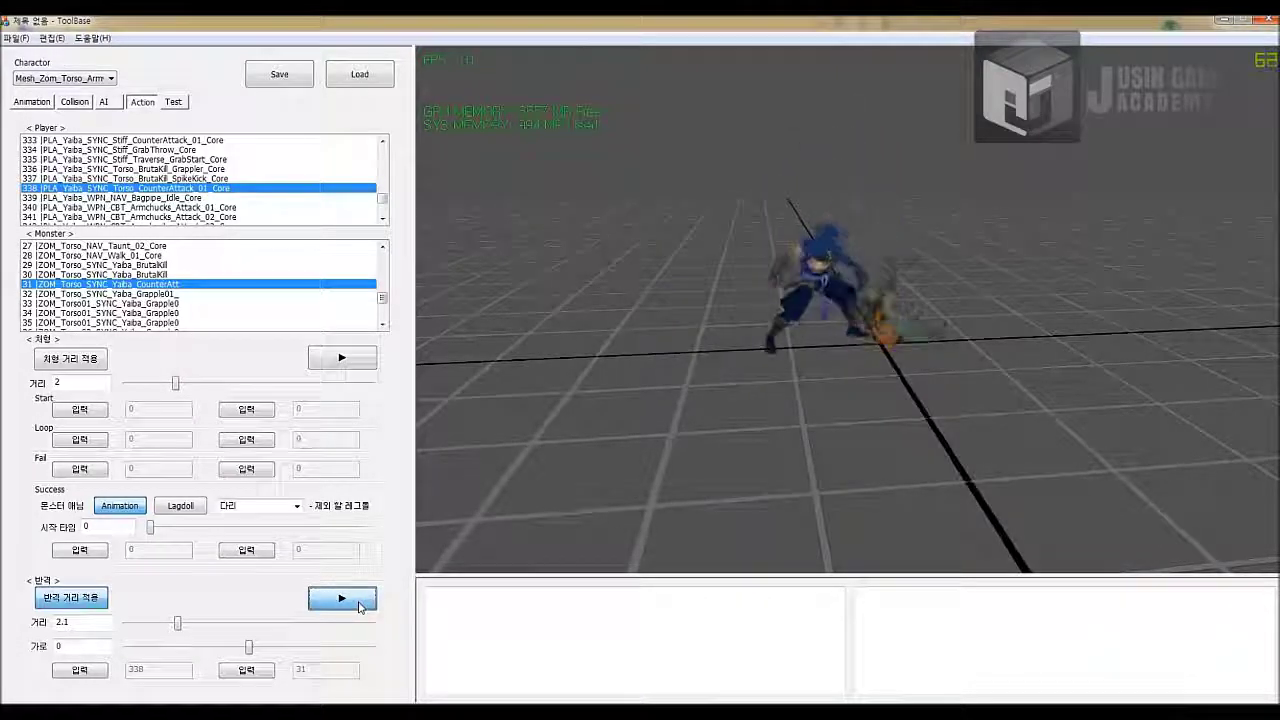
pyautogui.click(358, 605)
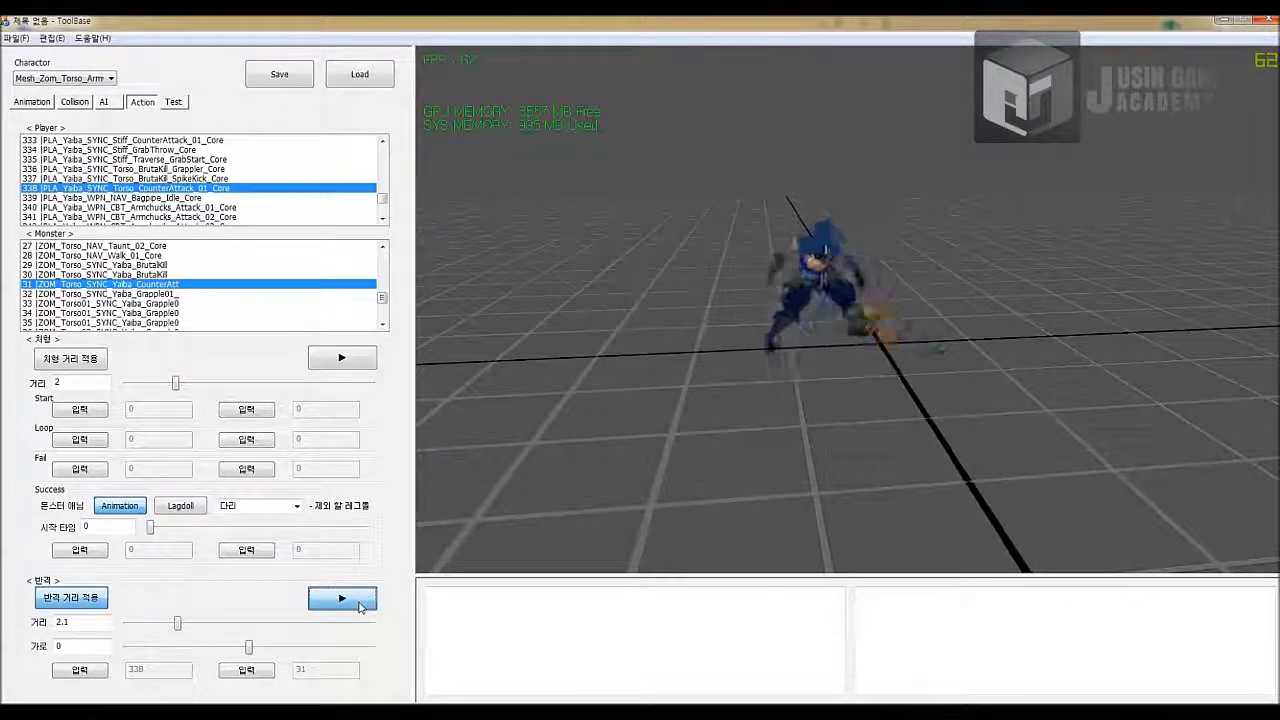
pyautogui.click(359, 606)
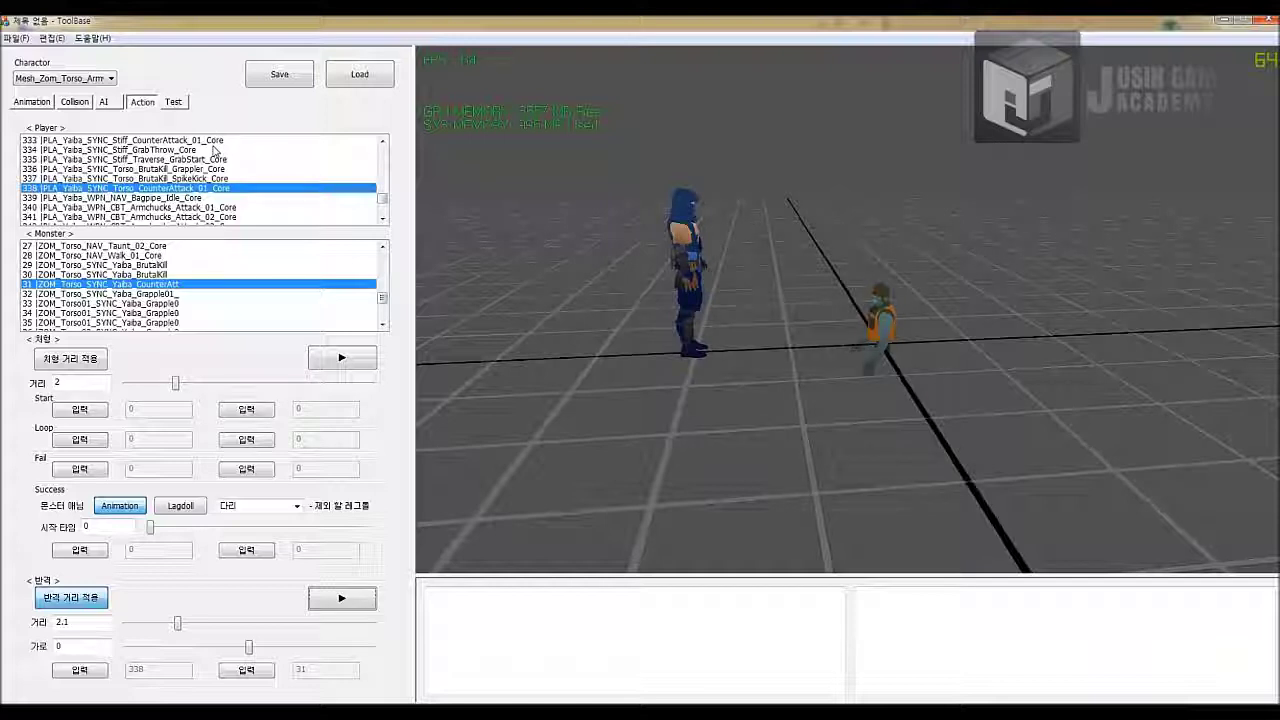
# - Switch the character to Mesh_Zom_Clown and play its execution (처형) sequence several times
pyautogui.click(80, 78)
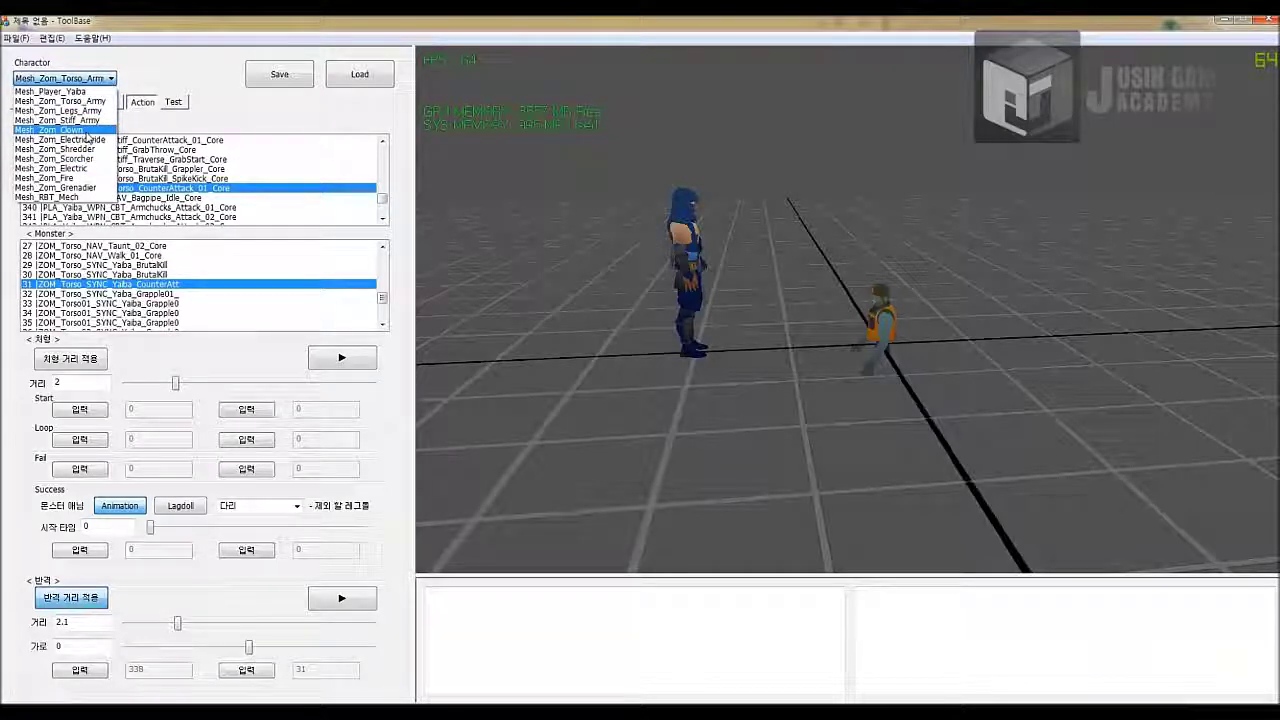
pyautogui.click(88, 130)
pyautogui.click(343, 360)
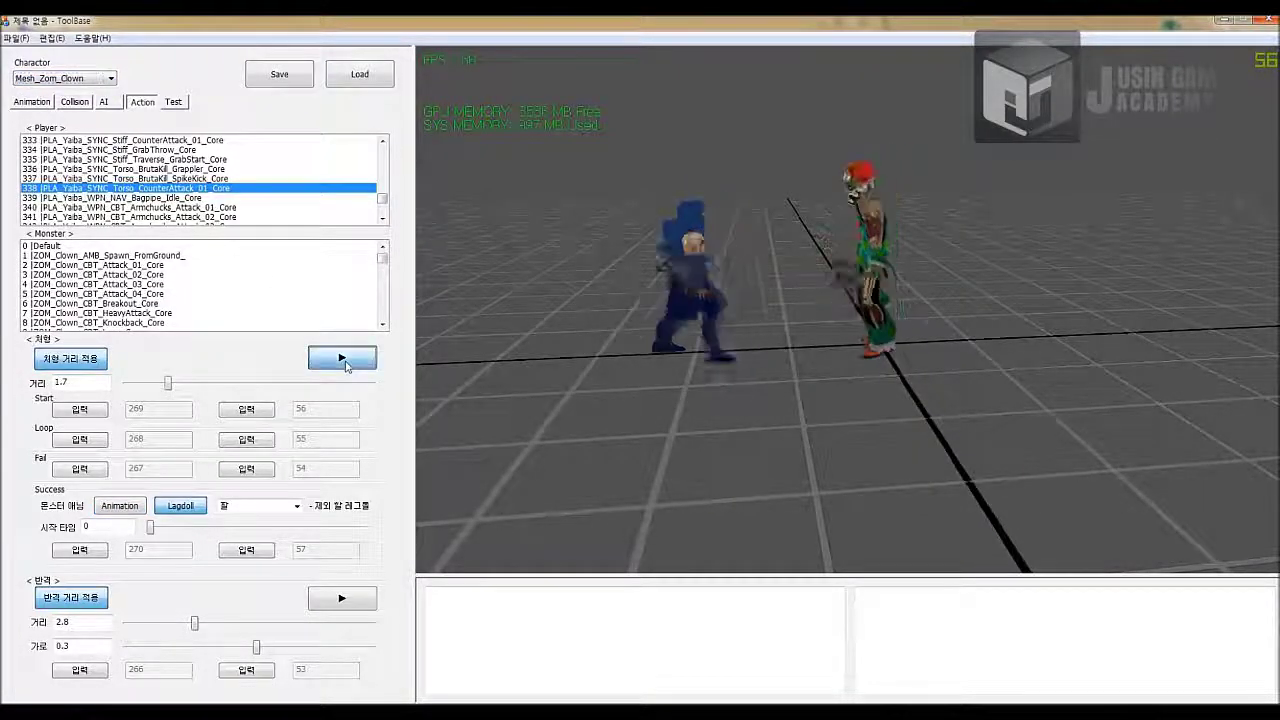
pyautogui.click(80, 103)
pyautogui.click(141, 103)
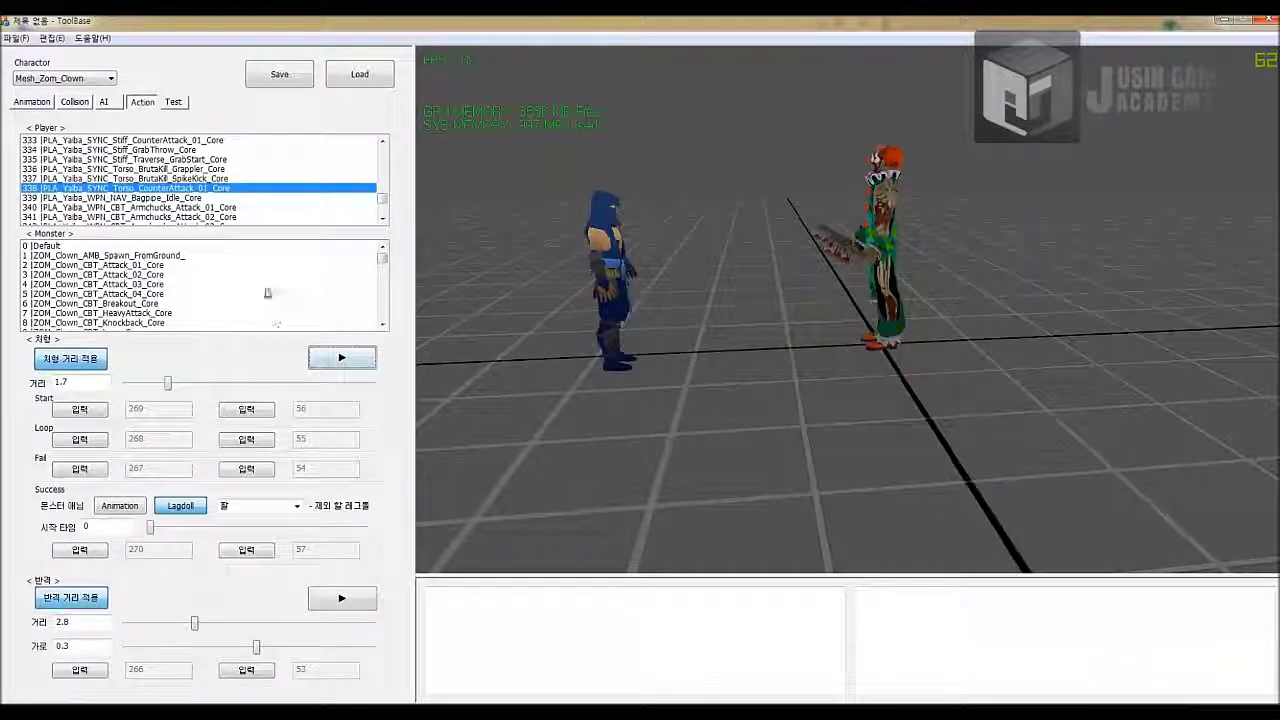
pyautogui.click(355, 363)
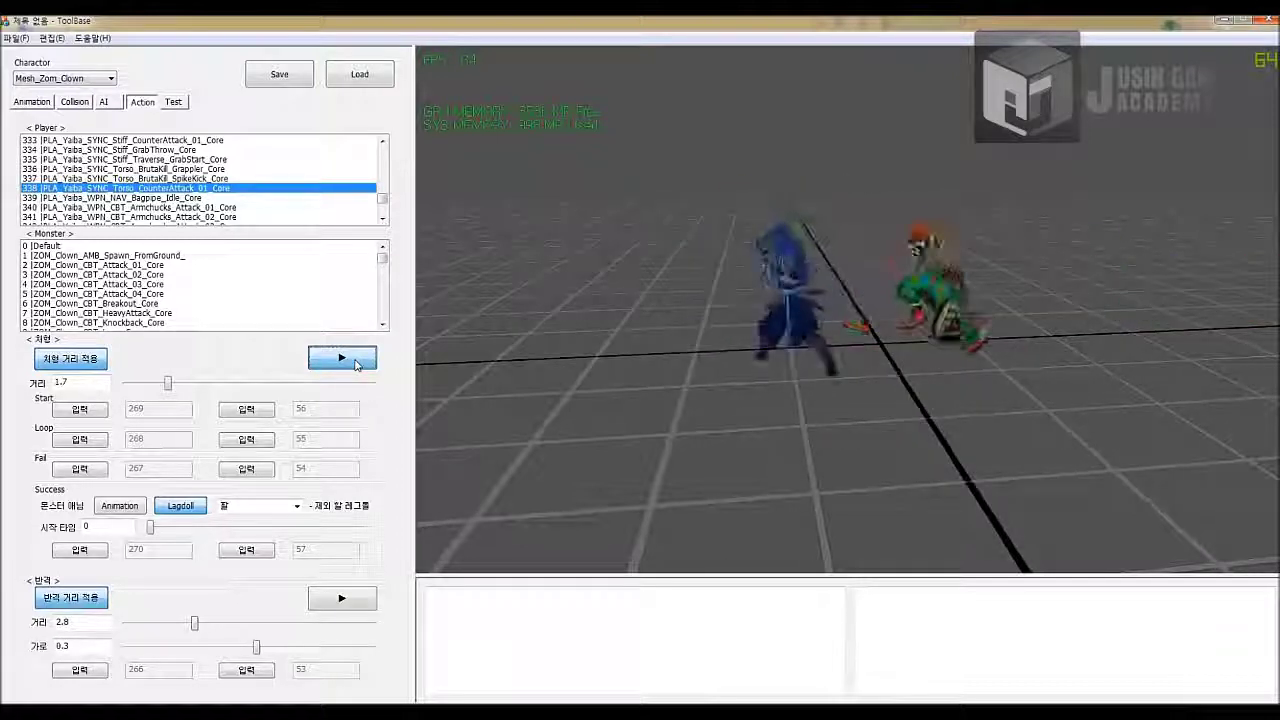
pyautogui.click(355, 366)
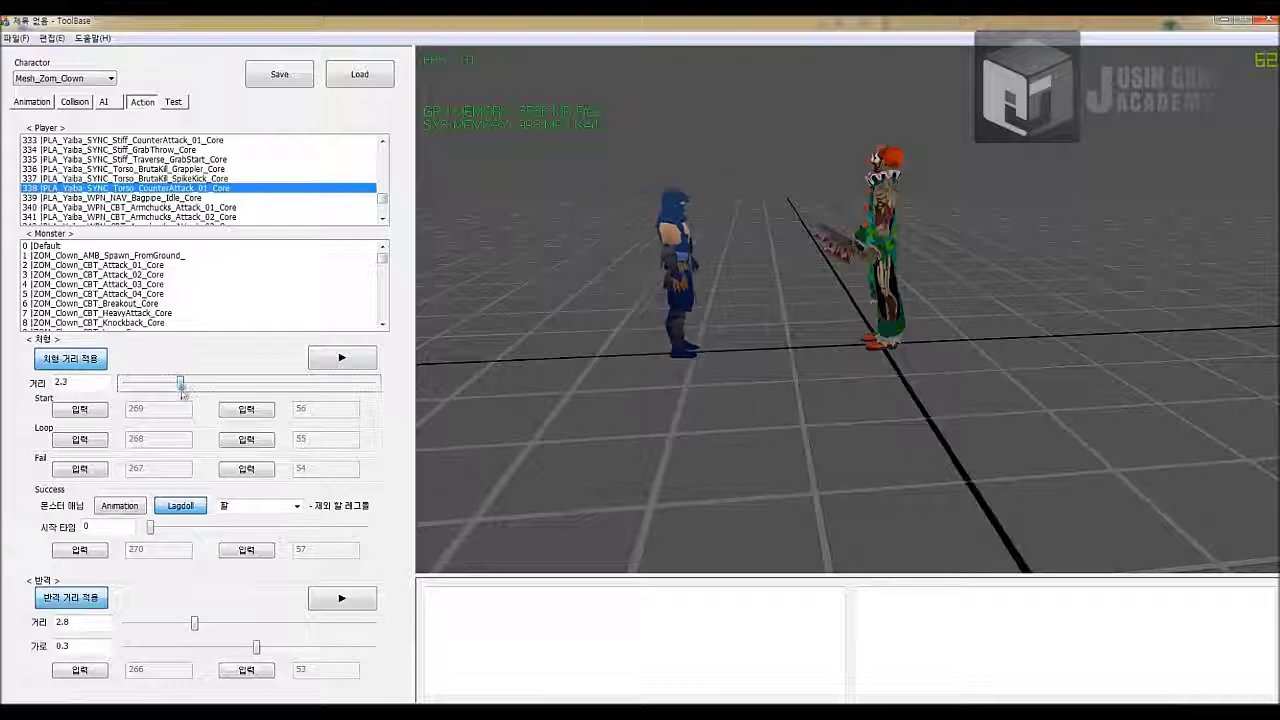
# - Test the clown's execution sequence at distances of 2.1, 3.5 and 1.7, playing the preview at each setting
pyautogui.moveTo(168, 388); pyautogui.dragTo(178, 392)
pyautogui.click(340, 359)
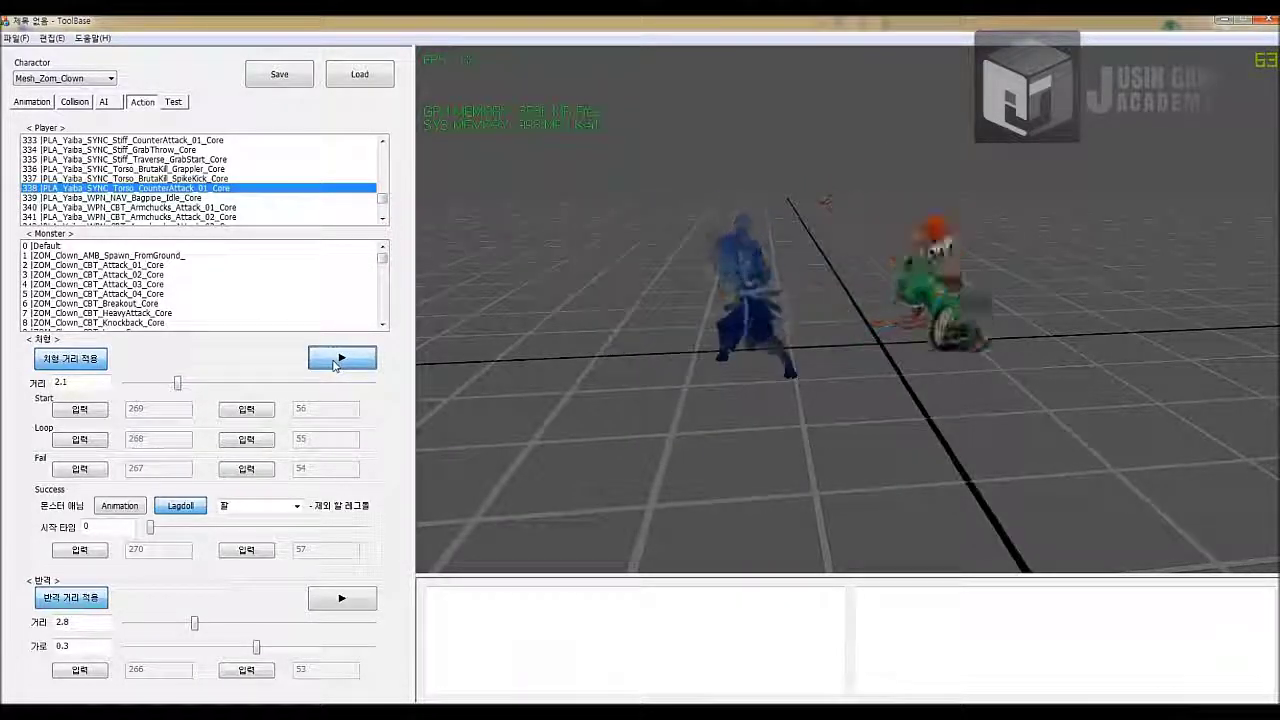
pyautogui.moveTo(175, 384); pyautogui.dragTo(211, 384)
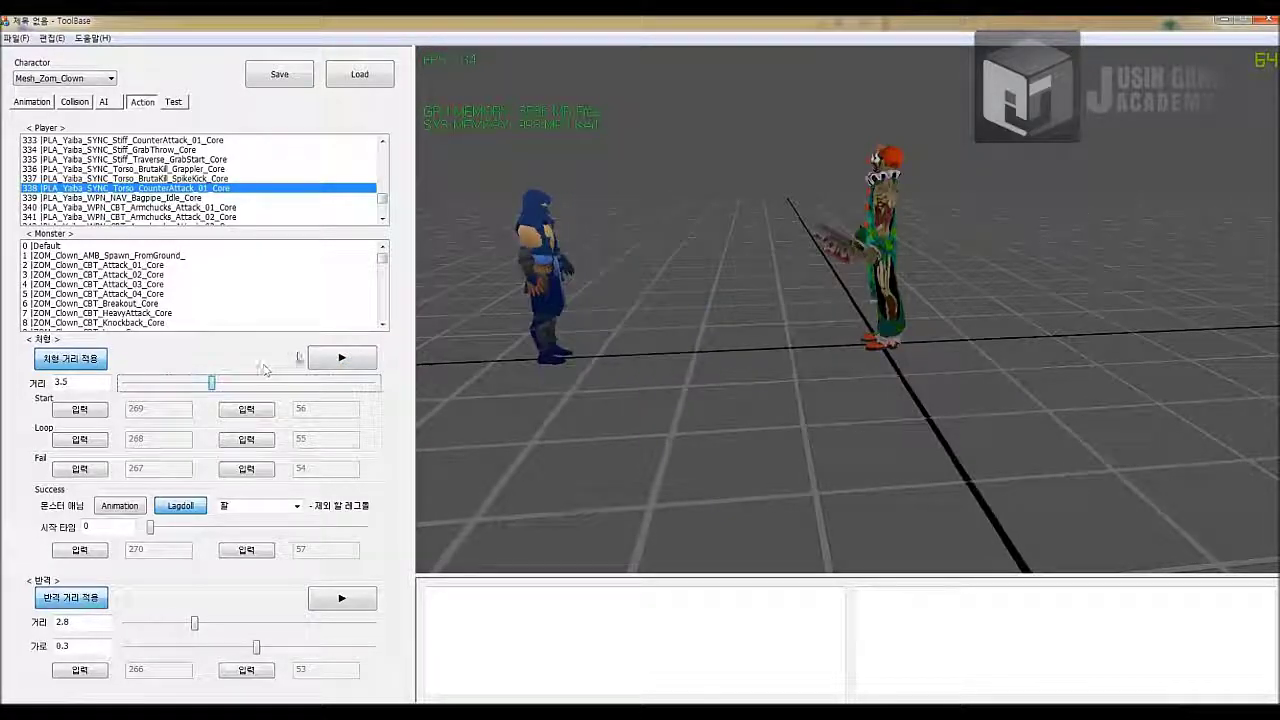
pyautogui.click(334, 362)
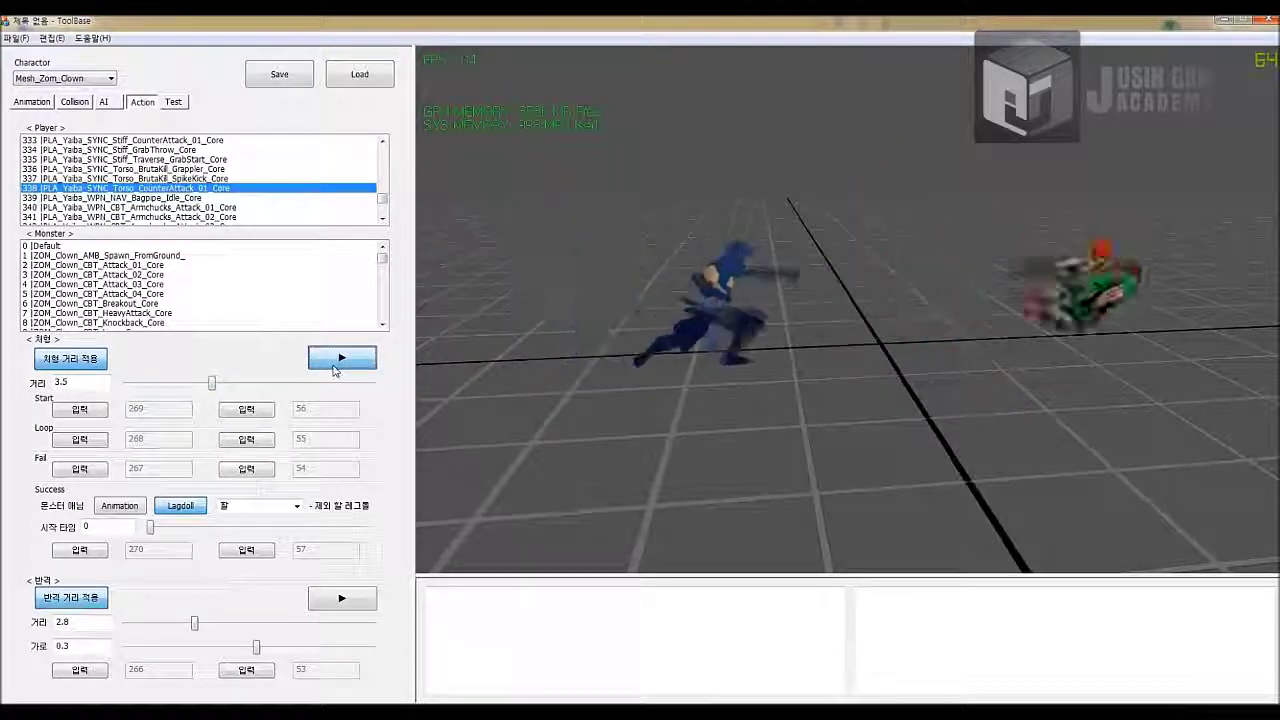
pyautogui.moveTo(211, 384); pyautogui.dragTo(168, 389)
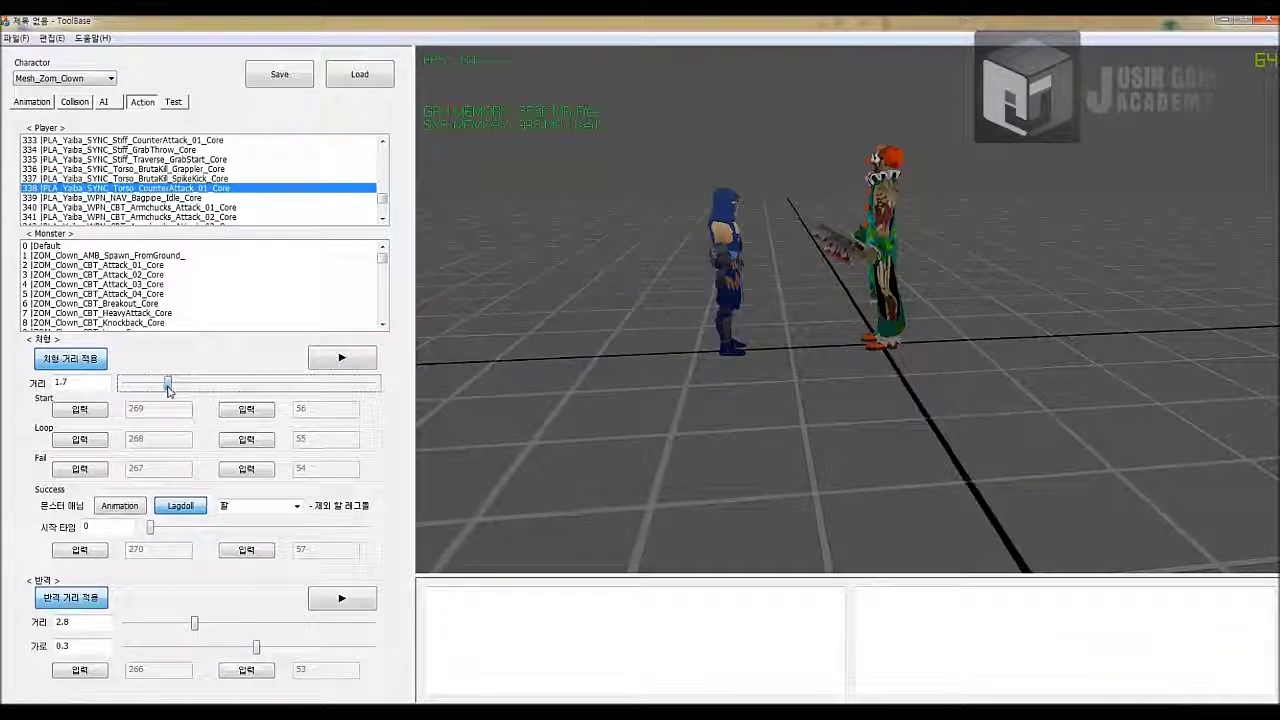
pyautogui.click(336, 358)
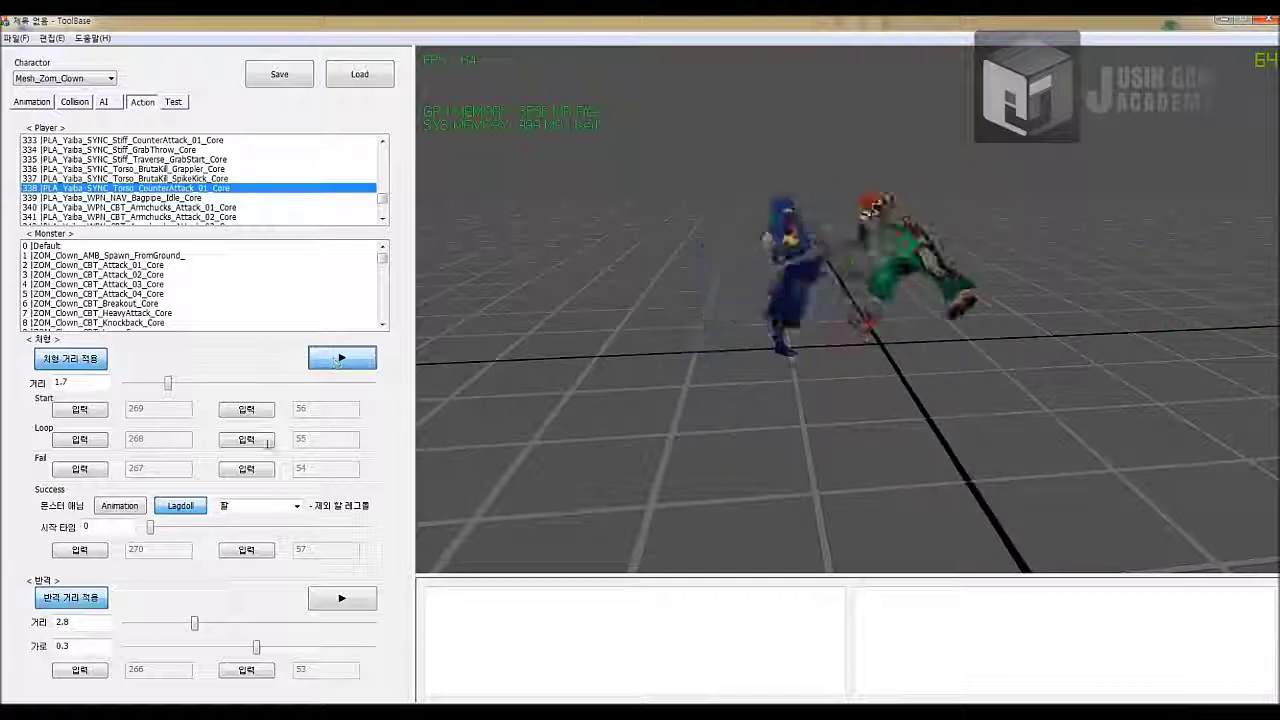
# - Add Mesh_Zom_Clown, Mesh_Zom_Scorcher and Mesh_Zom_Shredder to the combat test's list of added monsters
pyautogui.click(88, 408)
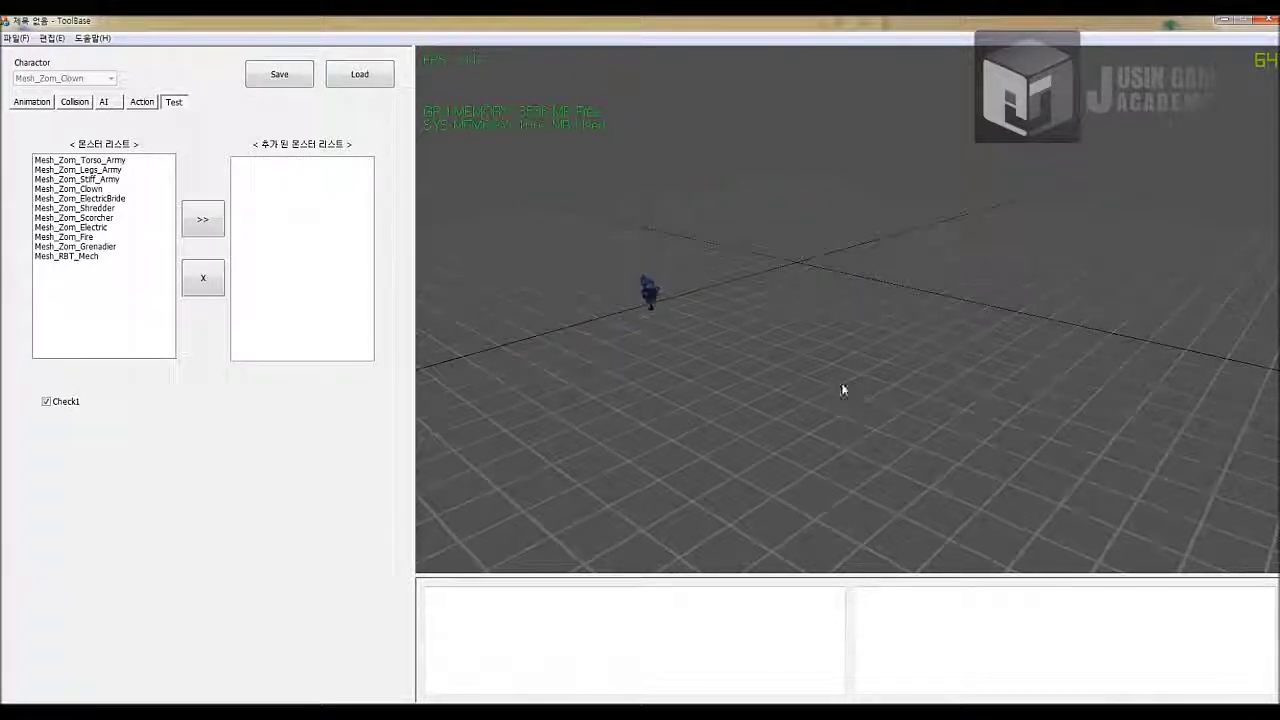
pyautogui.click(100, 189)
pyautogui.click(203, 219)
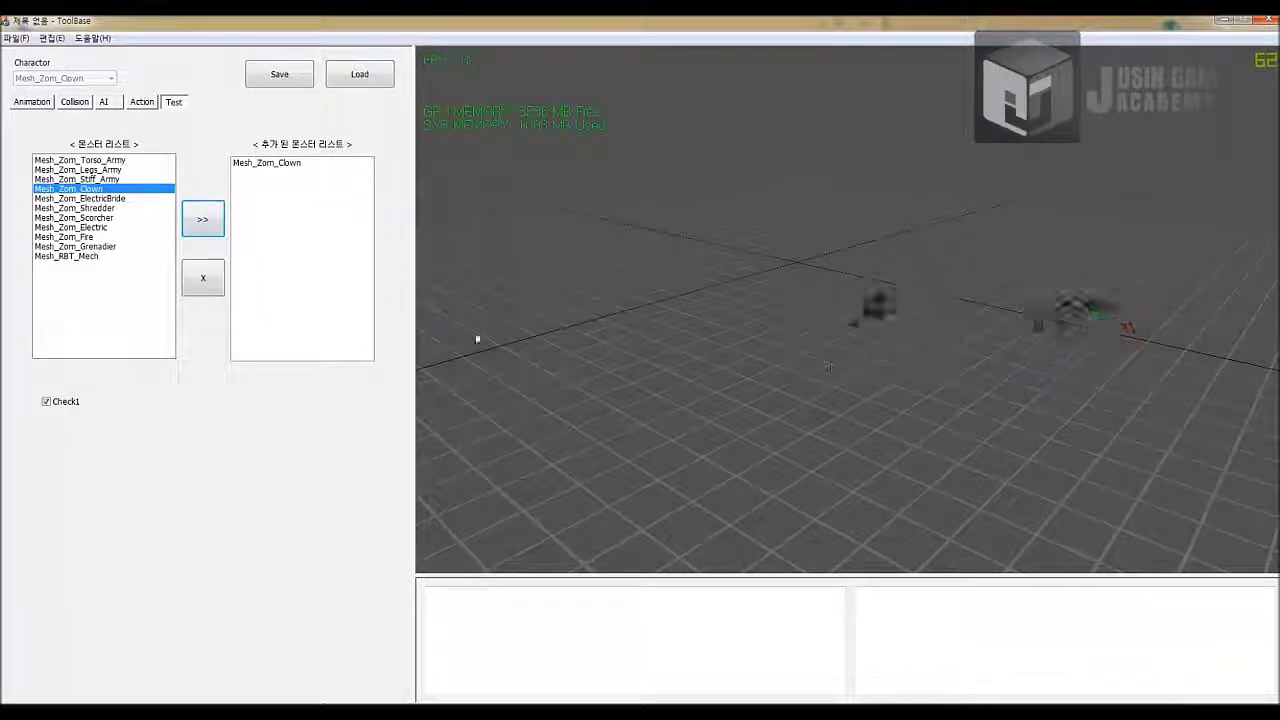
pyautogui.click(90, 217)
pyautogui.click(203, 219)
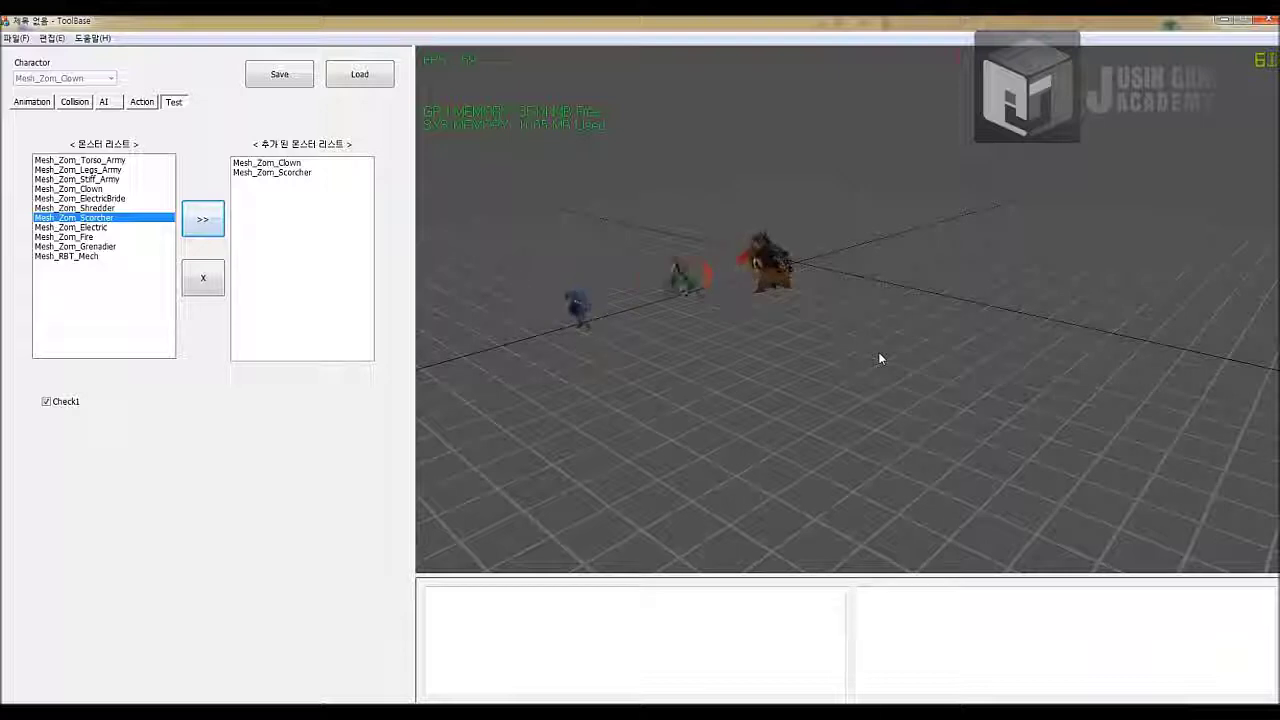
pyautogui.click(90, 207)
pyautogui.click(203, 219)
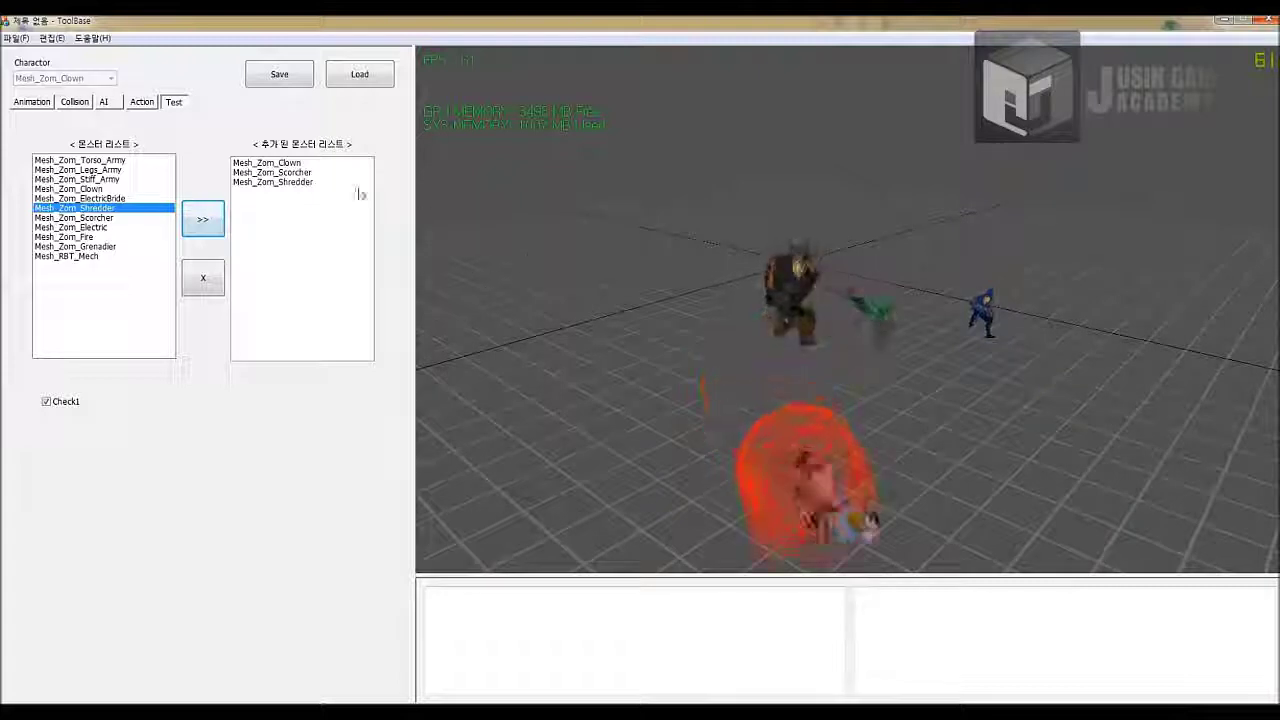
# - Remove the clown, scorcher and shredder from the combat test's list of added monsters
pyautogui.click(272, 163)
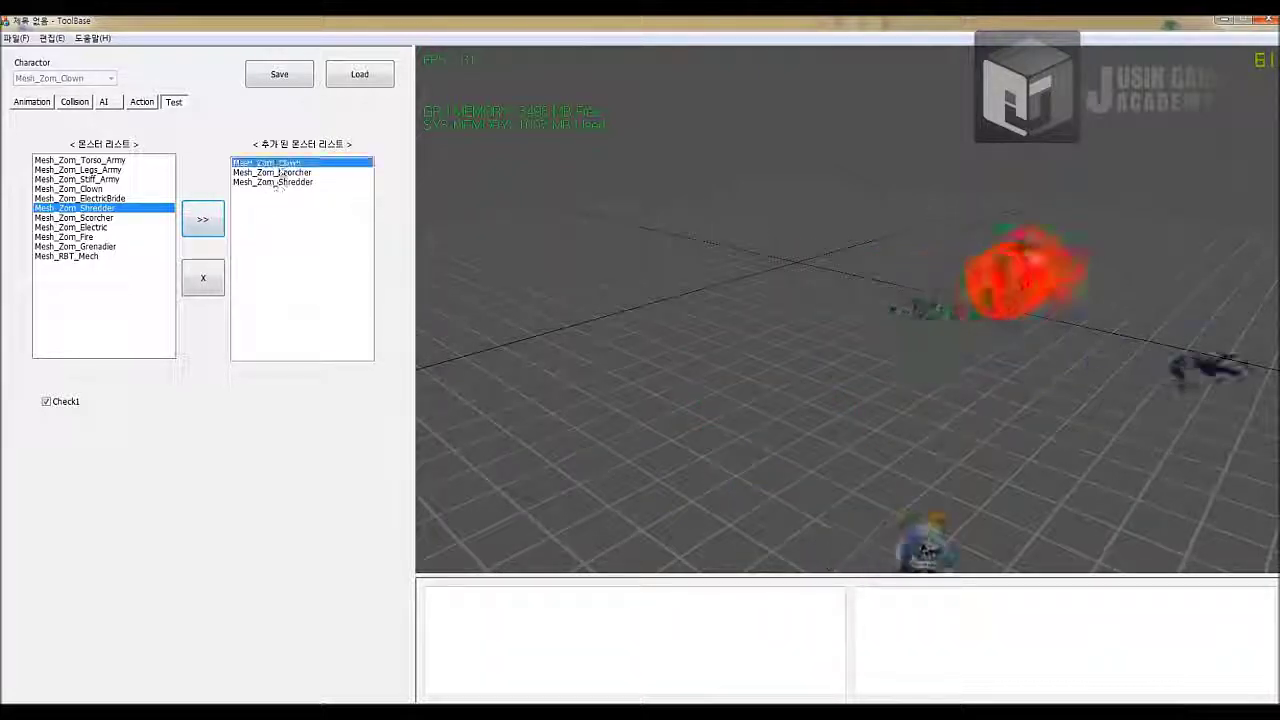
pyautogui.click(200, 282)
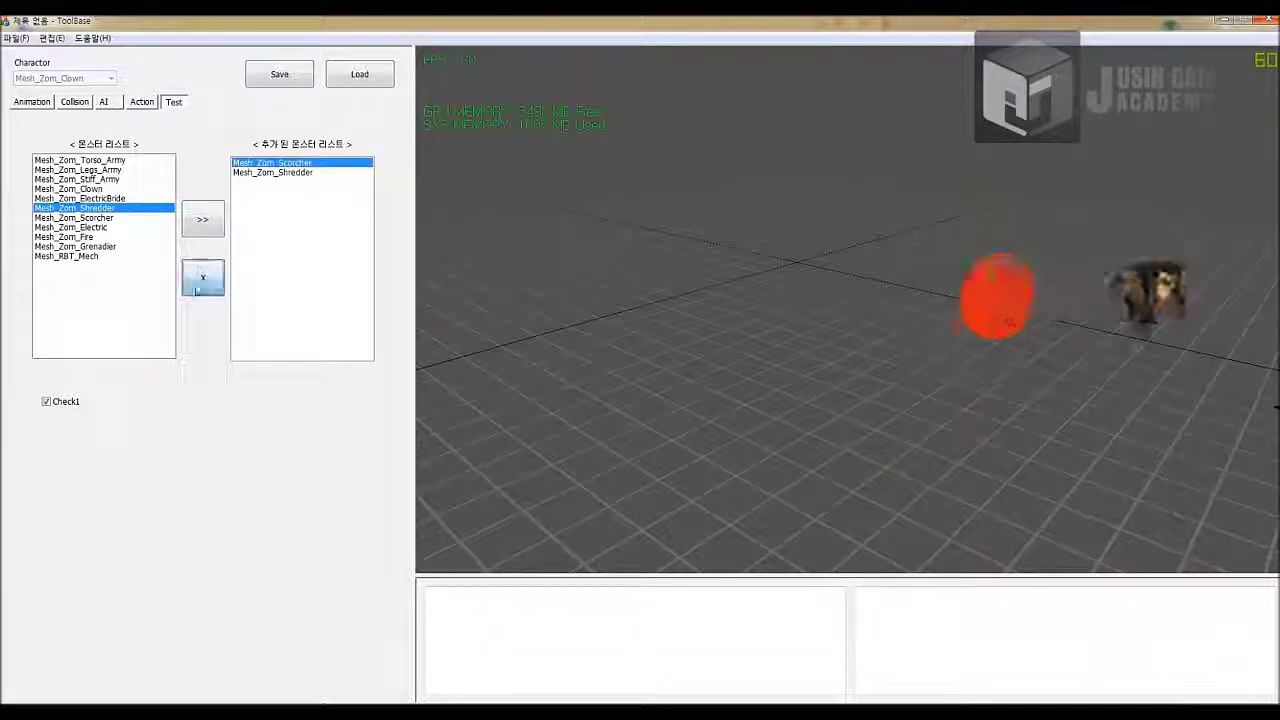
pyautogui.click(198, 284)
pyautogui.click(200, 281)
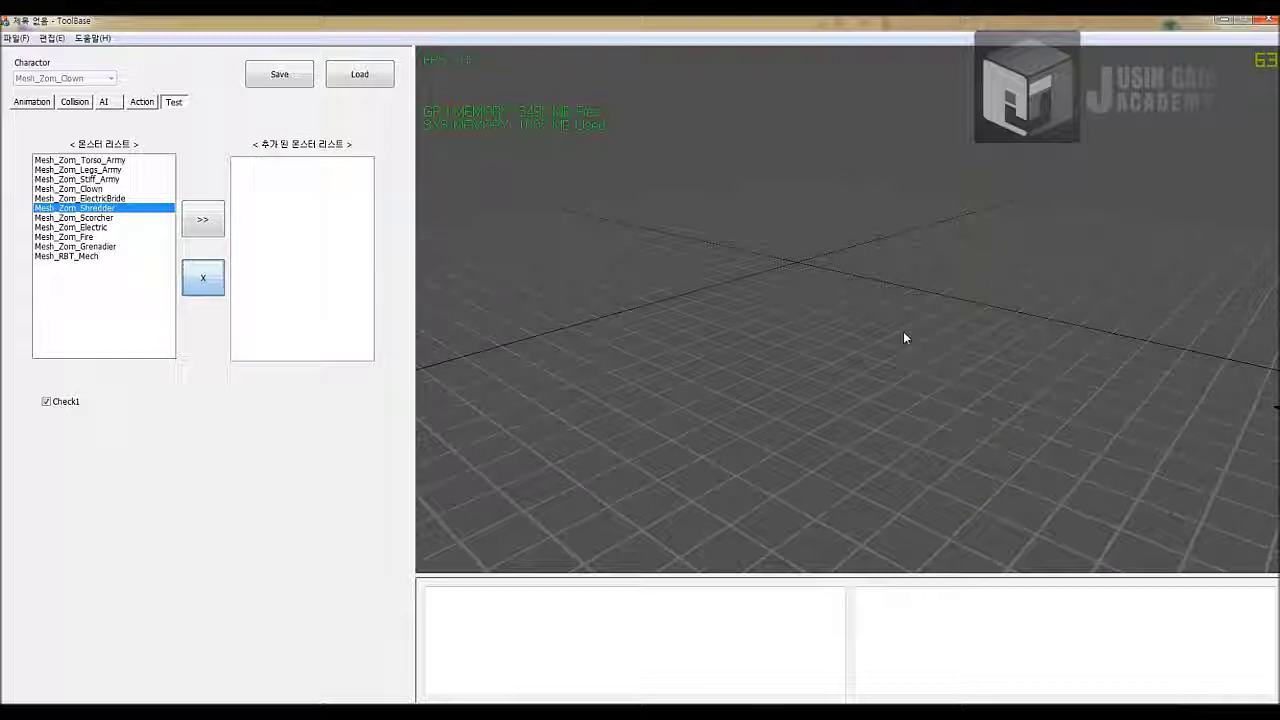
# - Go back through the clown's action, AI and collision settings to its animation settings
pyautogui.click(140, 102)
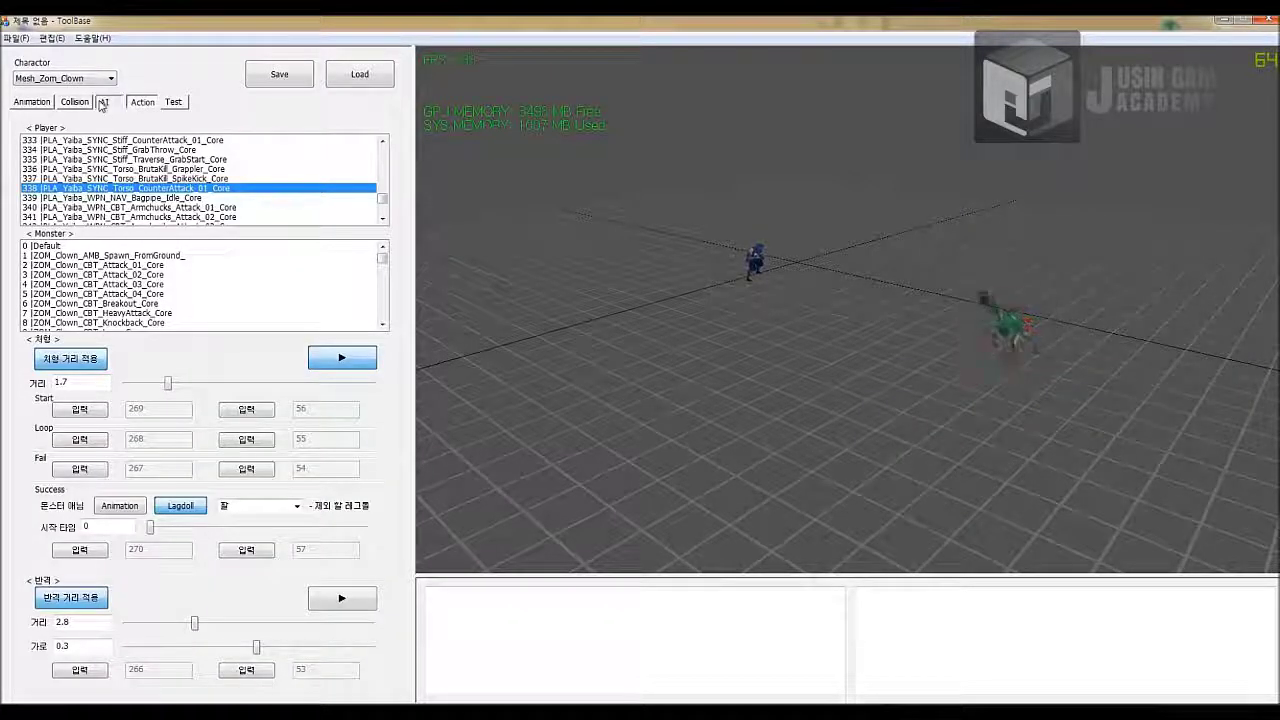
pyautogui.click(102, 102)
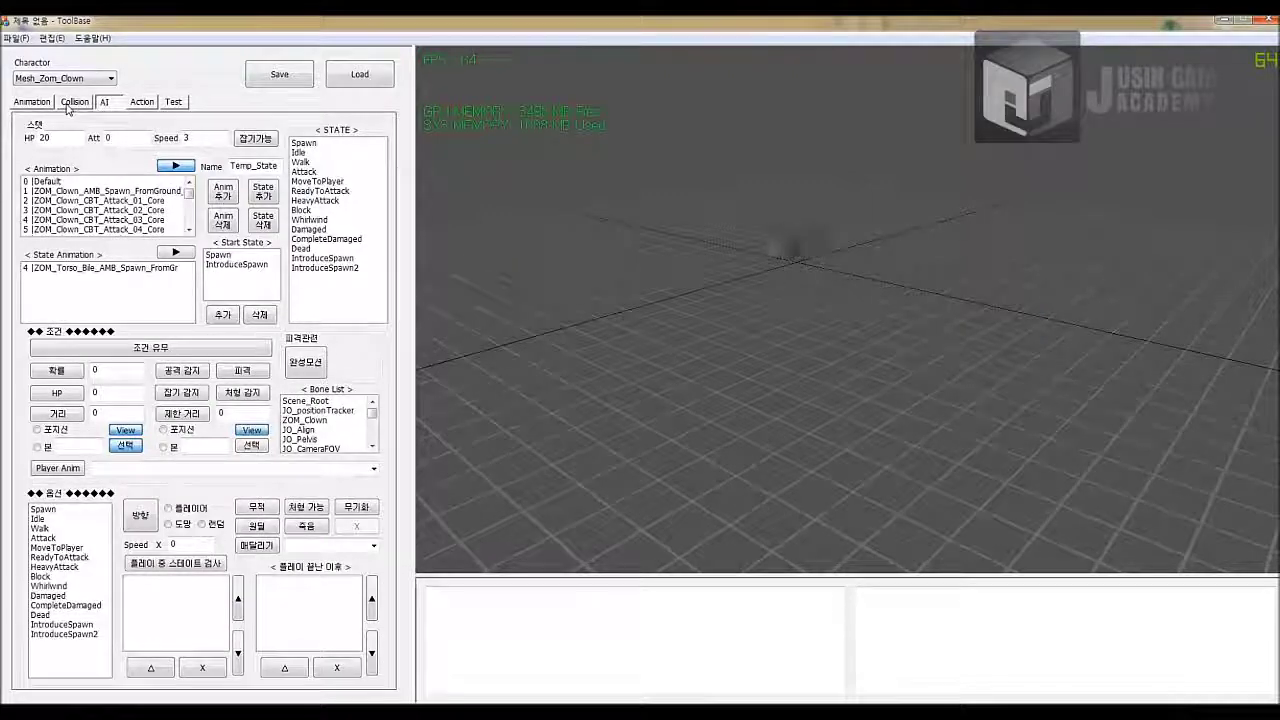
pyautogui.click(68, 106)
pyautogui.click(46, 106)
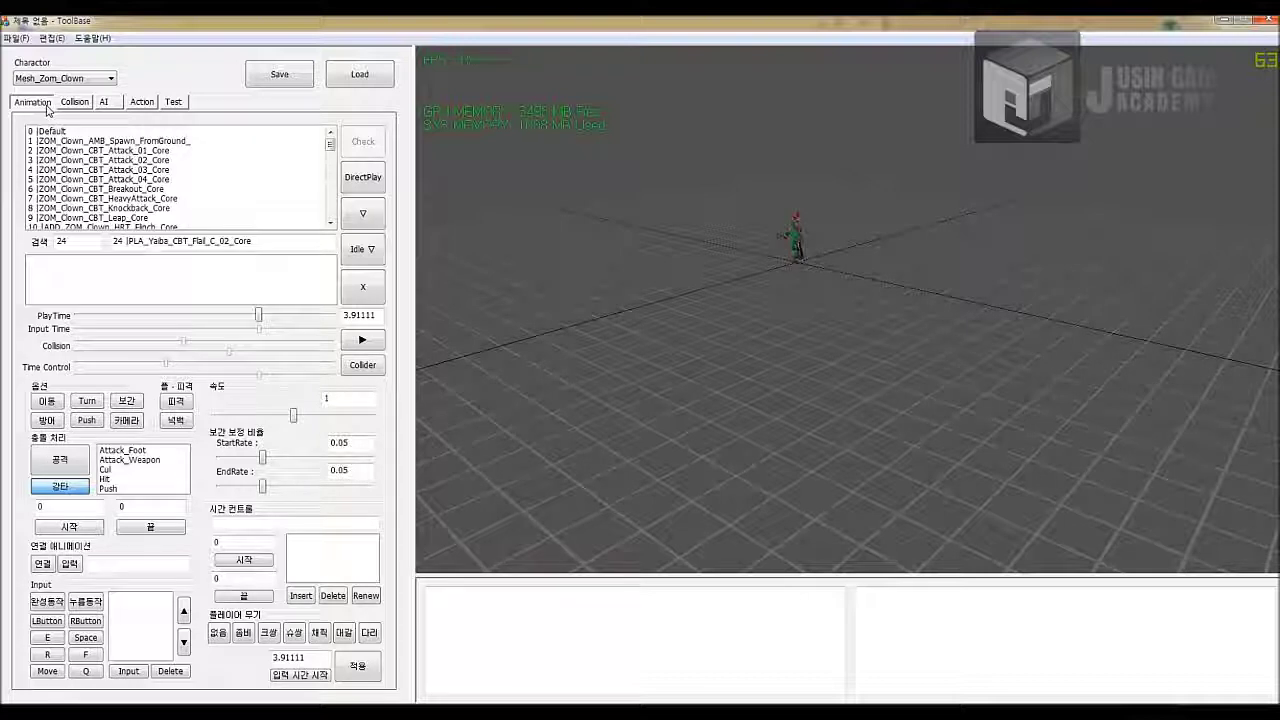
# - Switch the character to Mesh_Zom_Legs_Army, Mesh_Zom_Shredder and Mesh_Zom_Fire in turn to view each one's animation settings
pyautogui.click(86, 80)
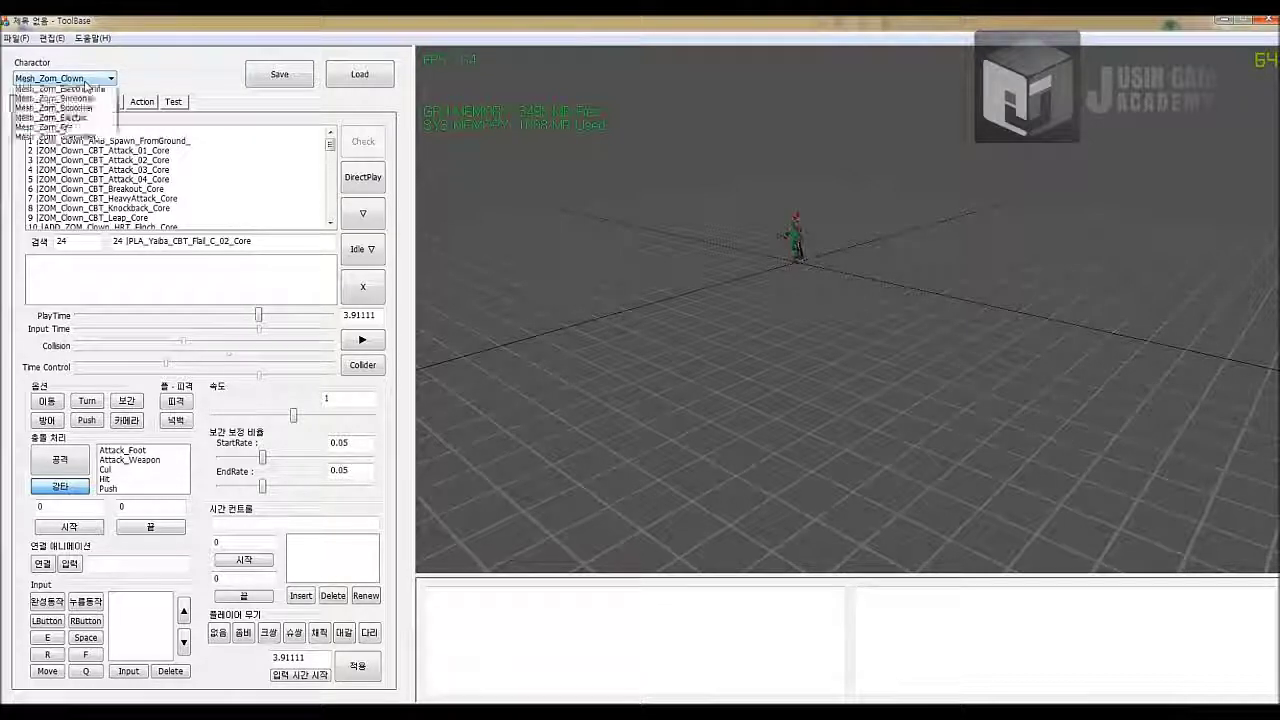
pyautogui.click(58, 110)
pyautogui.click(88, 78)
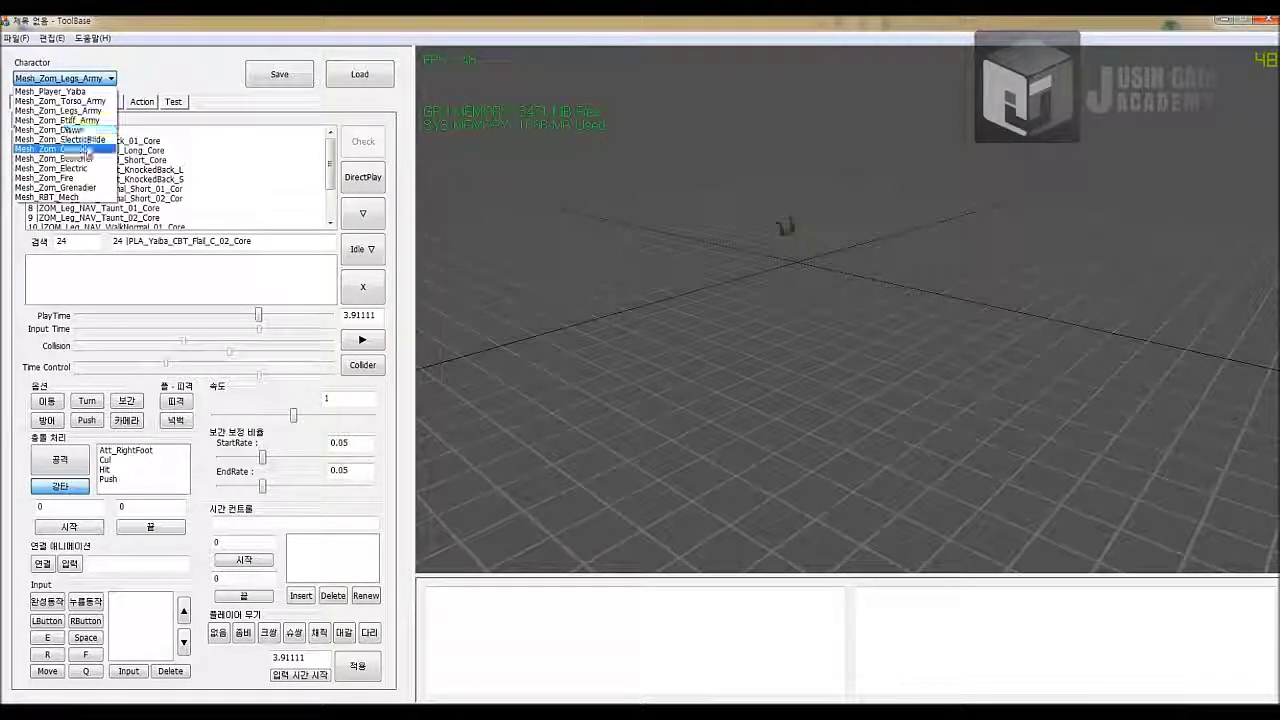
pyautogui.click(55, 149)
pyautogui.click(88, 78)
pyautogui.click(45, 178)
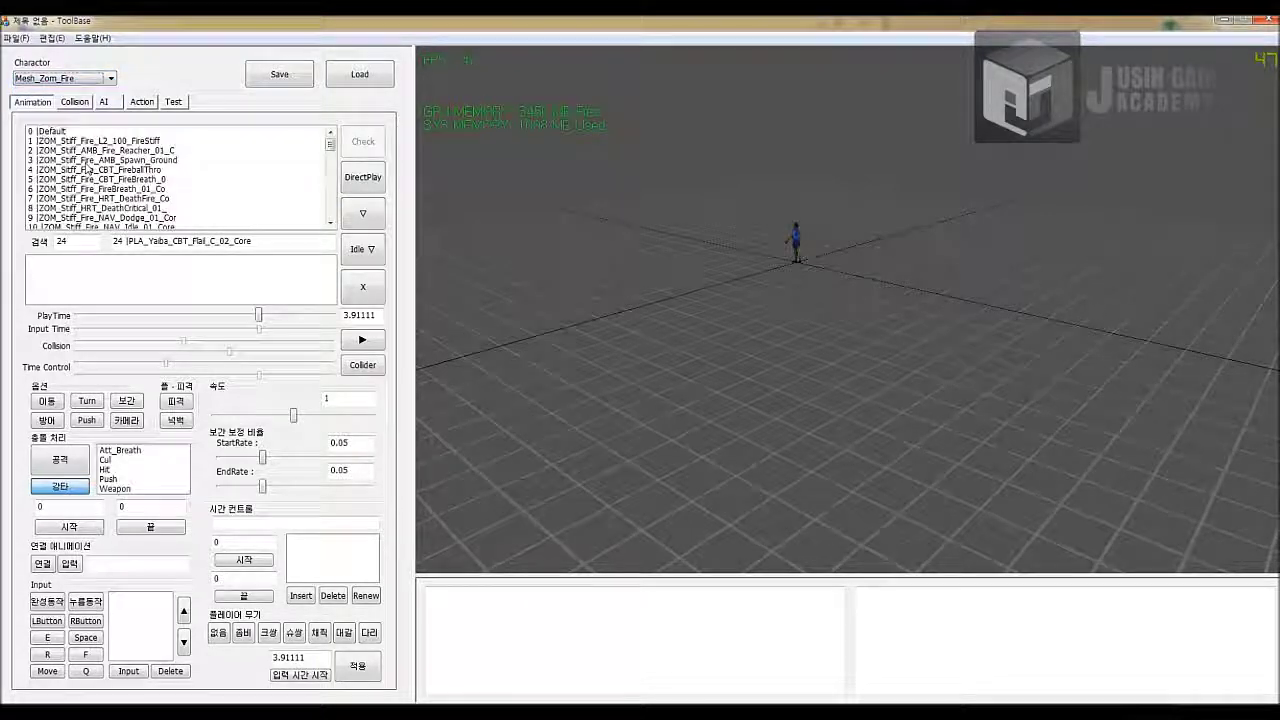